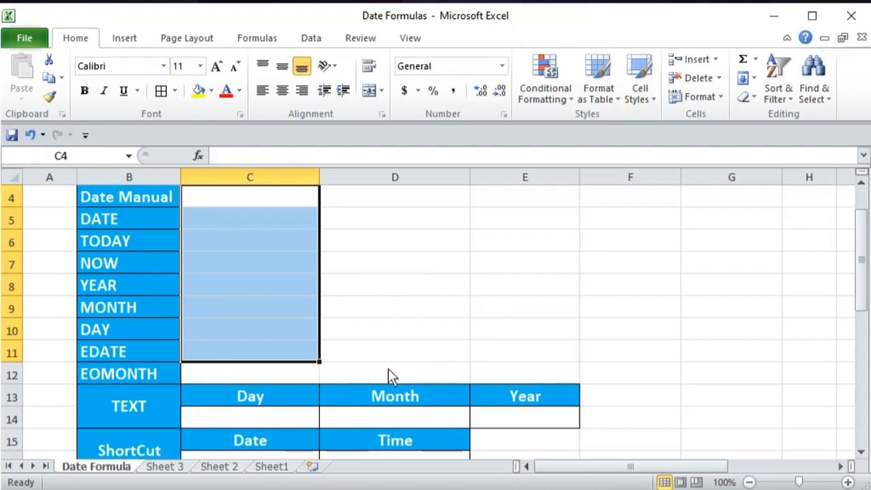
pyautogui.keyDown('shift'); pyautogui.click(381, 371); pyautogui.keyUp('shift')
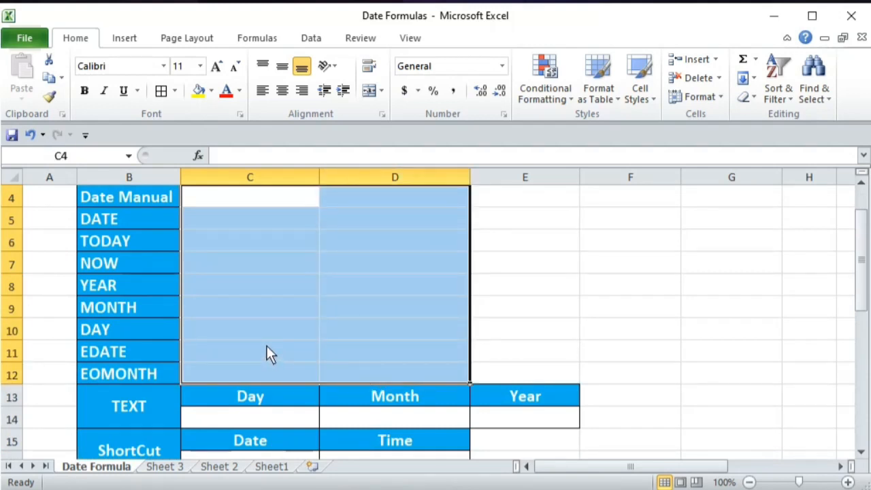
pyautogui.scroll(1, 269, 343)
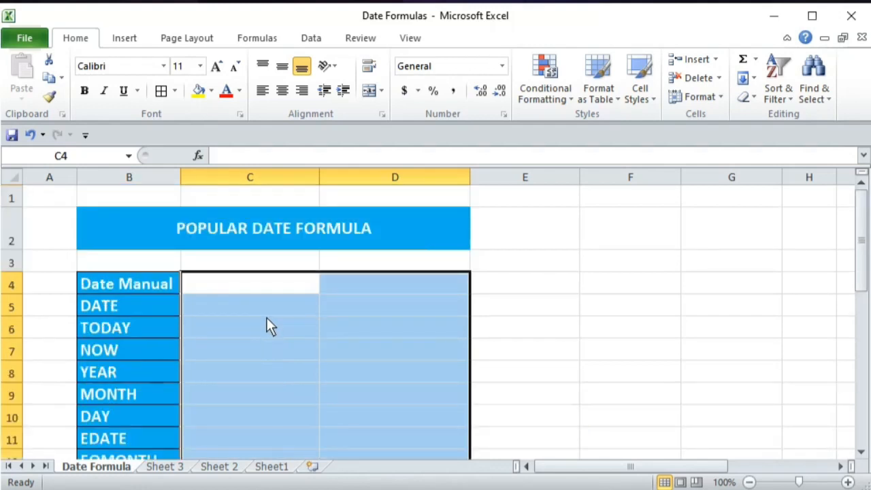
pyautogui.click(276, 292)
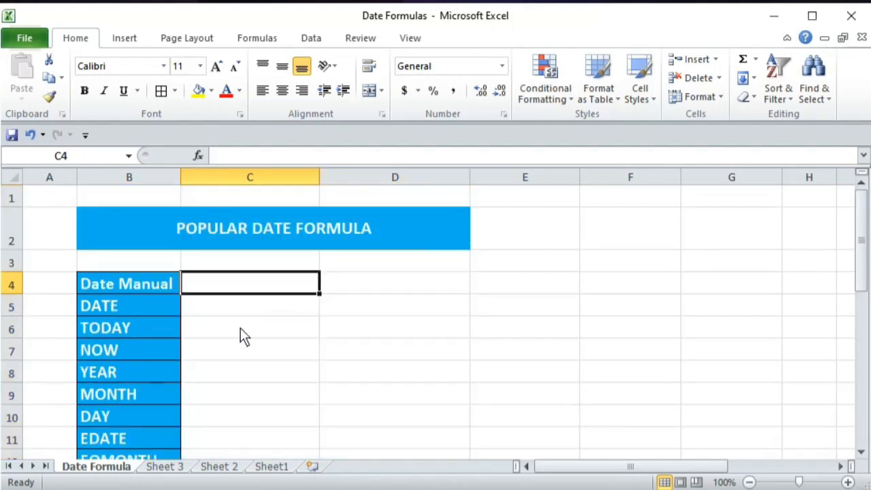
pyautogui.click(119, 286)
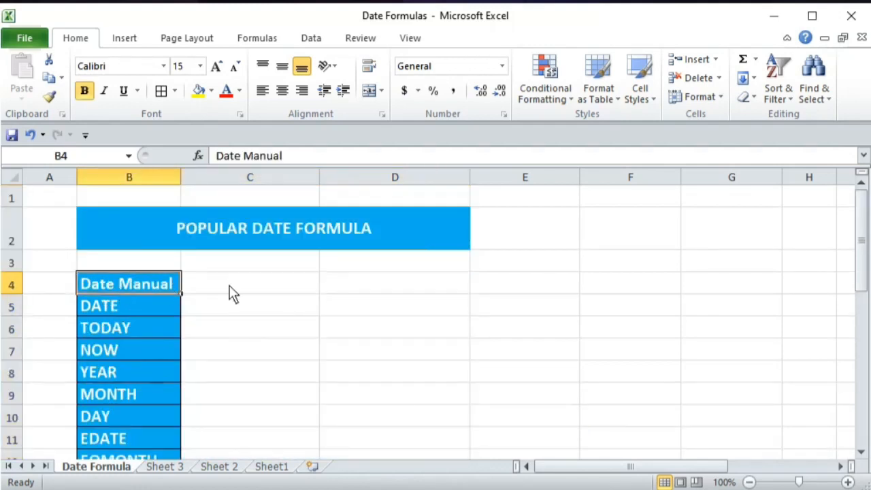
# Enter the dot-separated date 1.5.2023 in cell C4 of the Date Manual row
pyautogui.click(257, 282)
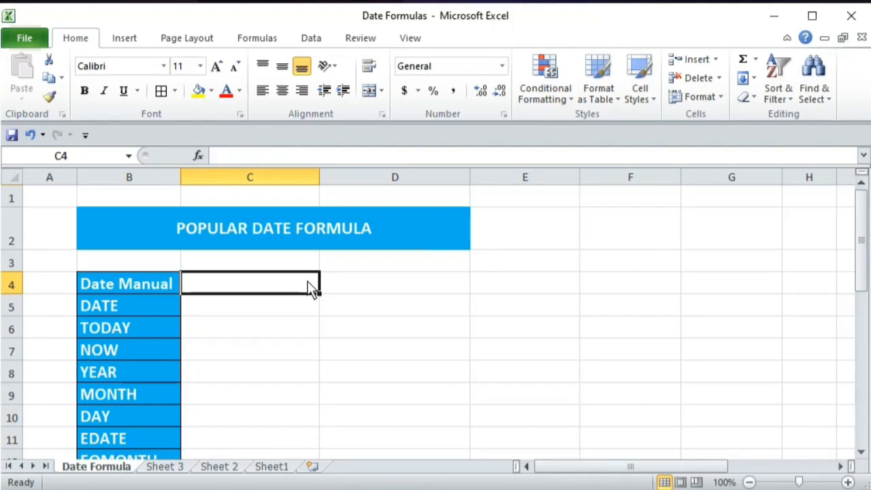
pyautogui.write('1.')
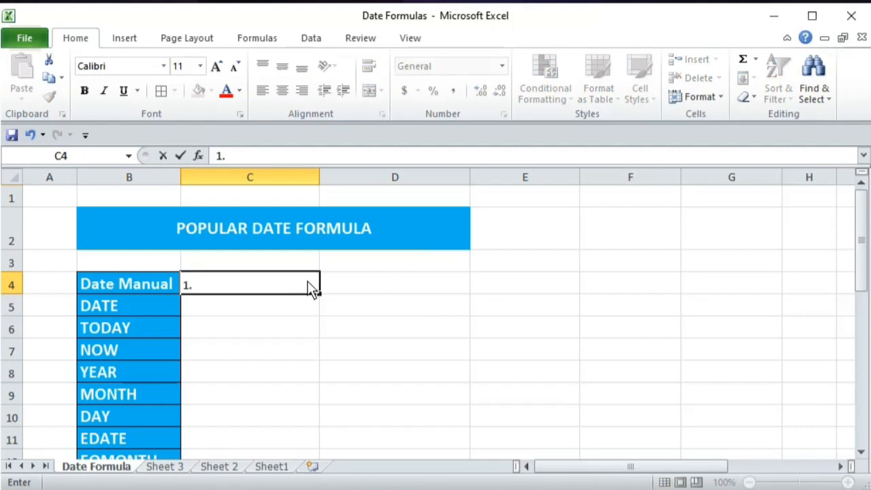
pyautogui.write('5.')
pyautogui.press('BackSpace')
pyautogui.press('BackSpace')
pyautogui.press('BackSpace')
pyautogui.write('.5.202')
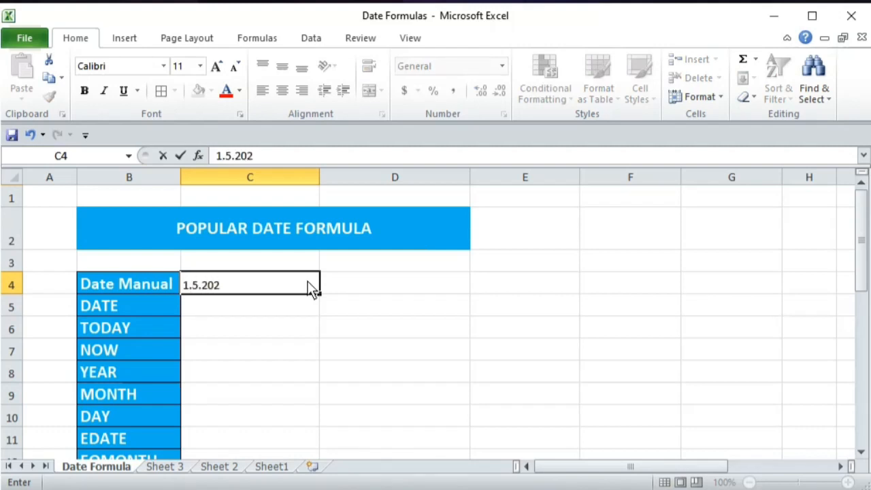
pyautogui.write('3')
pyautogui.press('Tab')
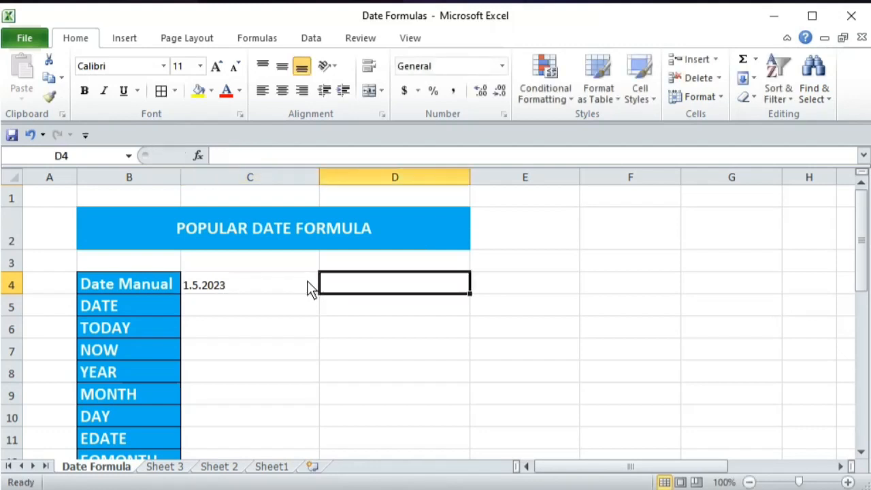
# Enter the slash-separated date 1/5/2023 in cell D4 of the Date Manual row
pyautogui.write('1/5')
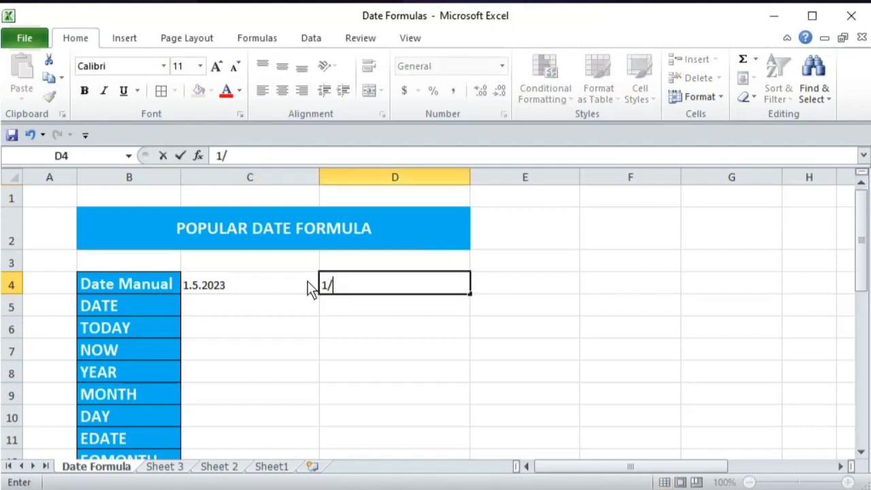
pyautogui.write('/2023')
pyautogui.click(307, 286)
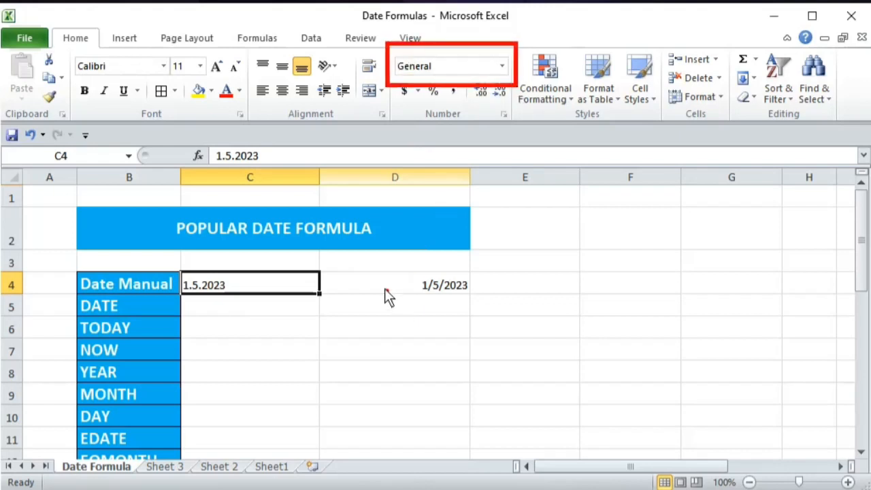
# Compare the number formats of the manual dates in C4 and D4, and look through the formats available for D4
pyautogui.click(431, 285)
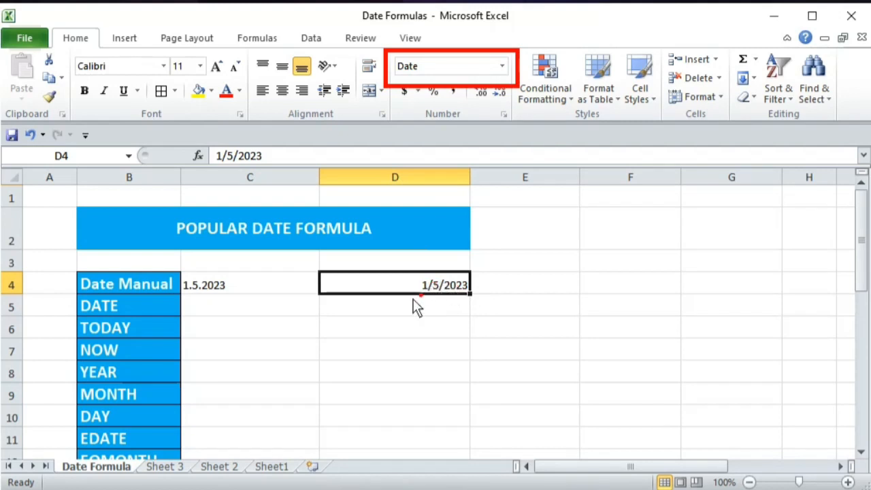
pyautogui.click(262, 287)
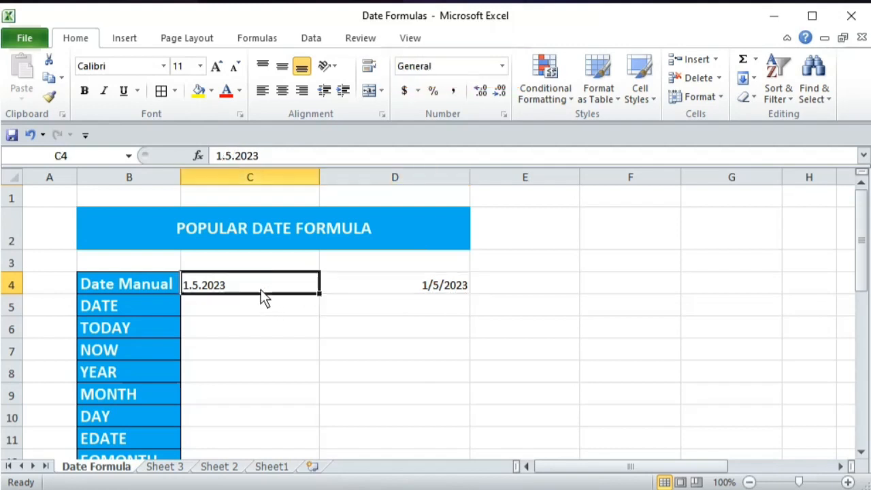
pyautogui.click(441, 290)
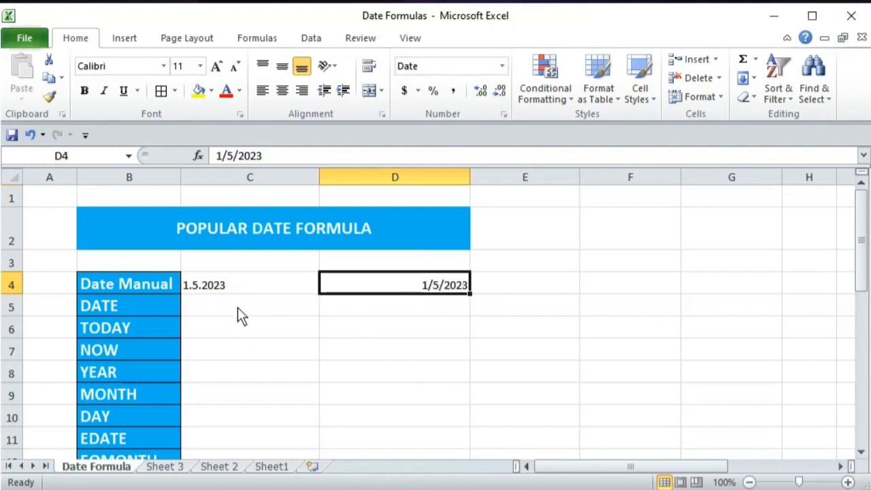
pyautogui.click(258, 292)
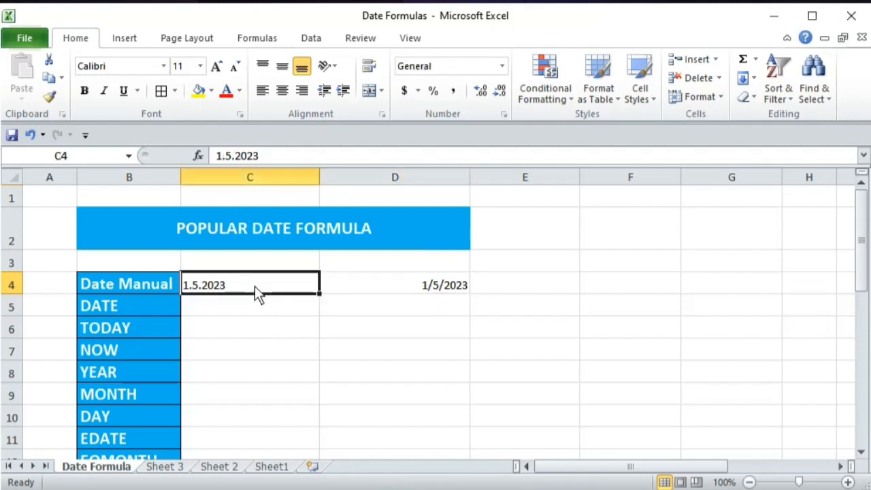
pyautogui.click(411, 298)
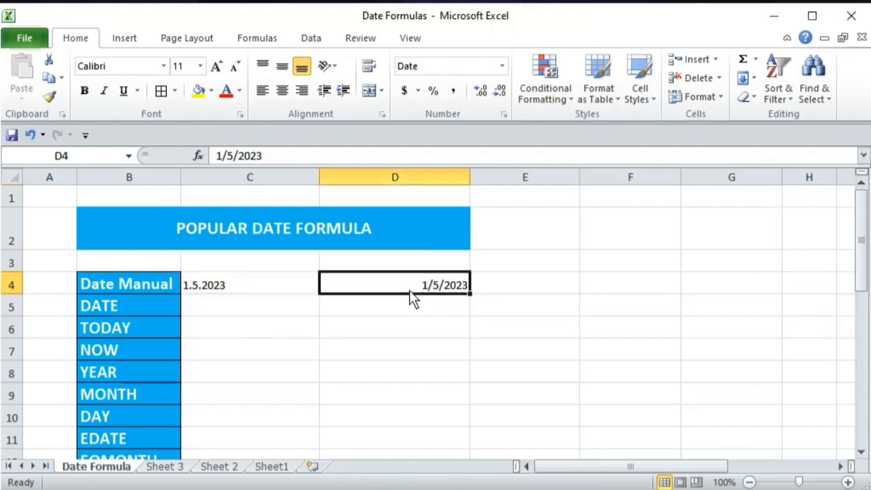
pyautogui.click(282, 284)
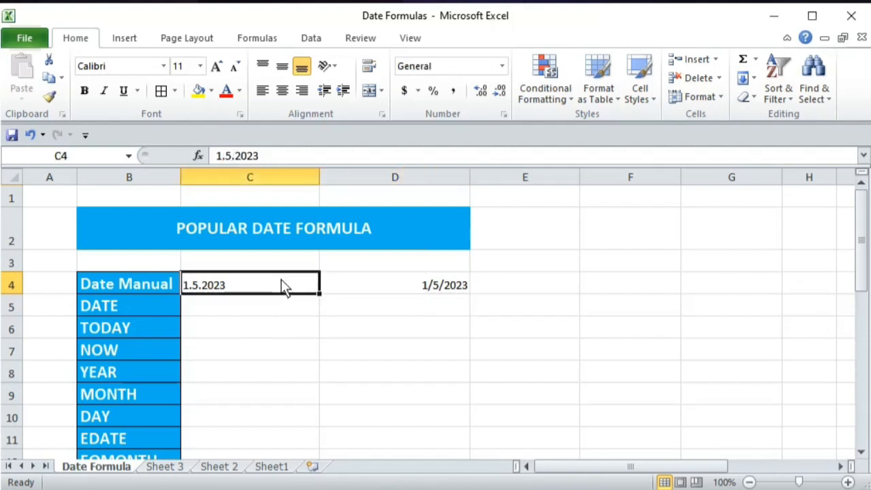
pyautogui.click(413, 294)
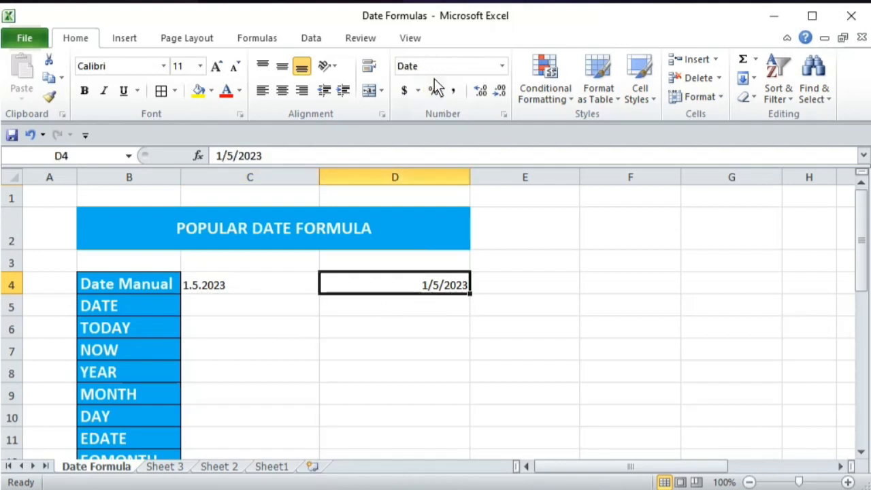
pyautogui.click(503, 66)
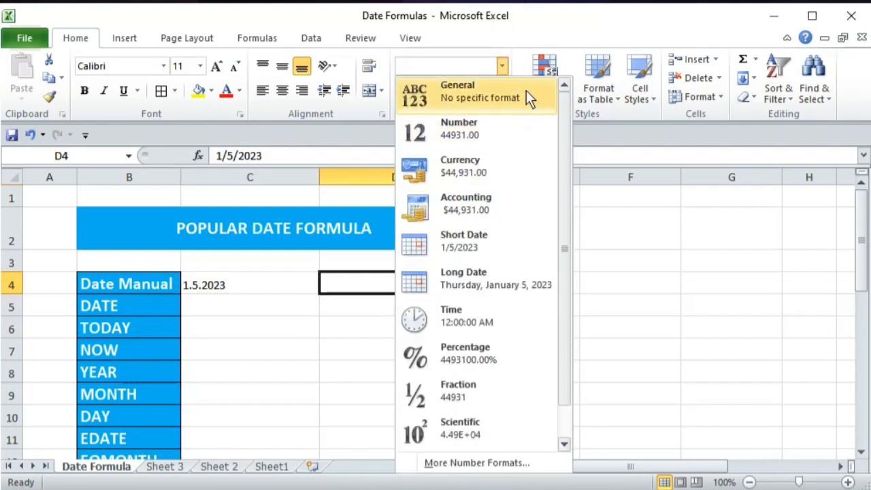
pyautogui.click(503, 65)
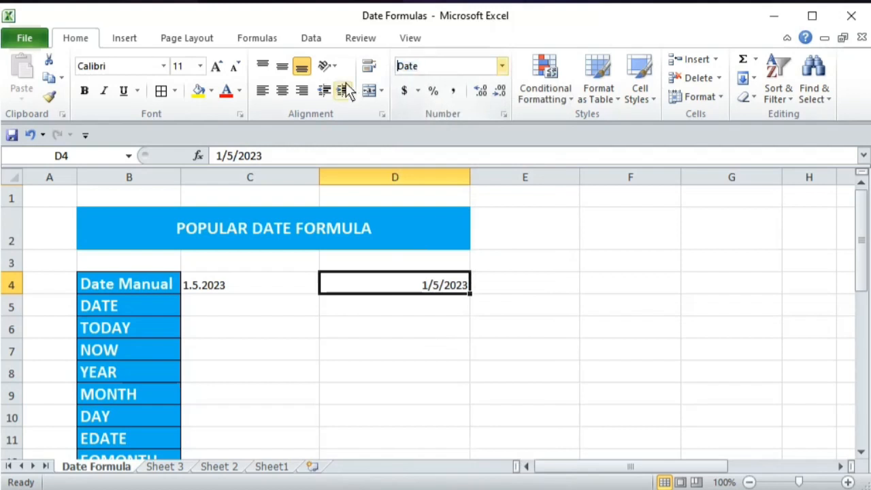
# Enter the formula =DATE(2023,5,1) in cell C5 of the DATE row
pyautogui.click(226, 310)
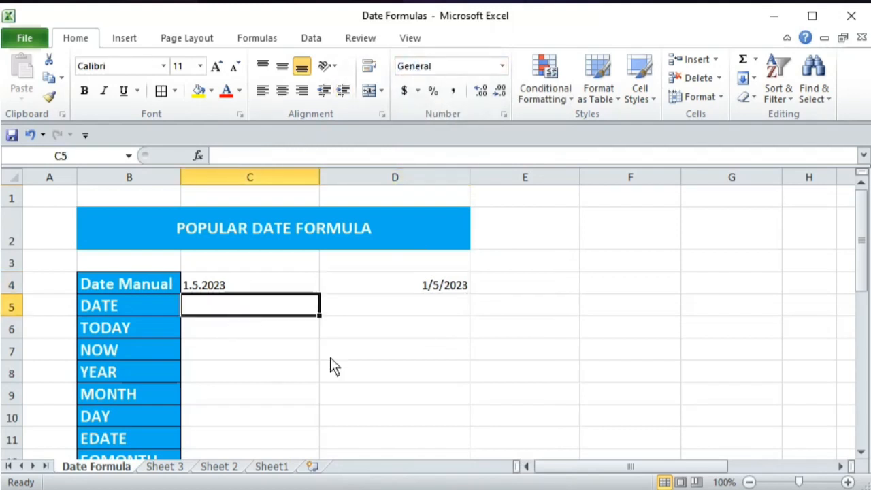
pyautogui.scroll(-1, 368, 358)
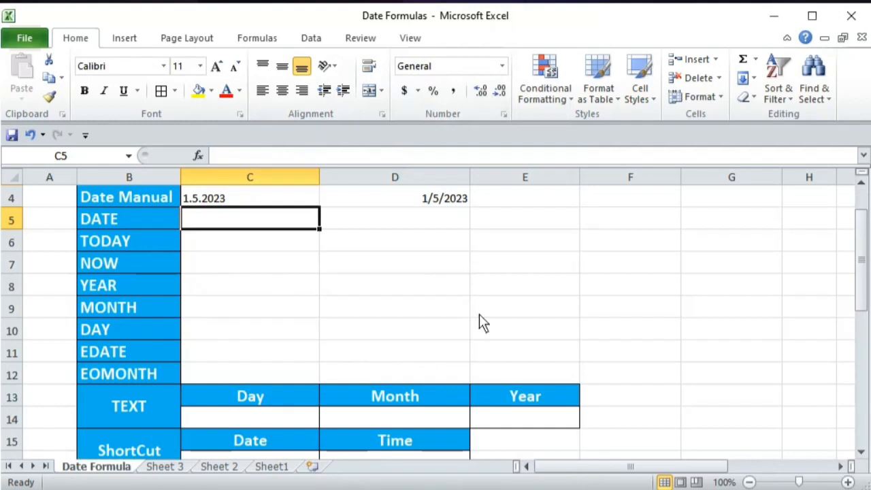
pyautogui.write('=date')
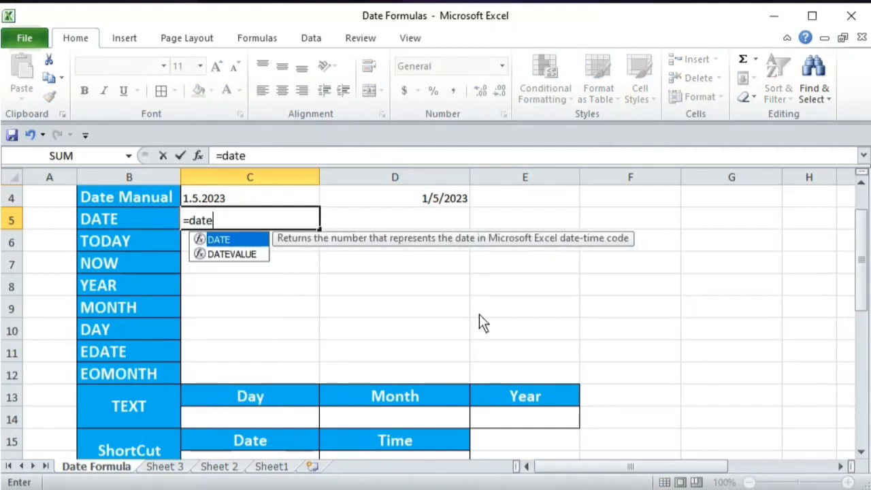
pyautogui.press('Tab')
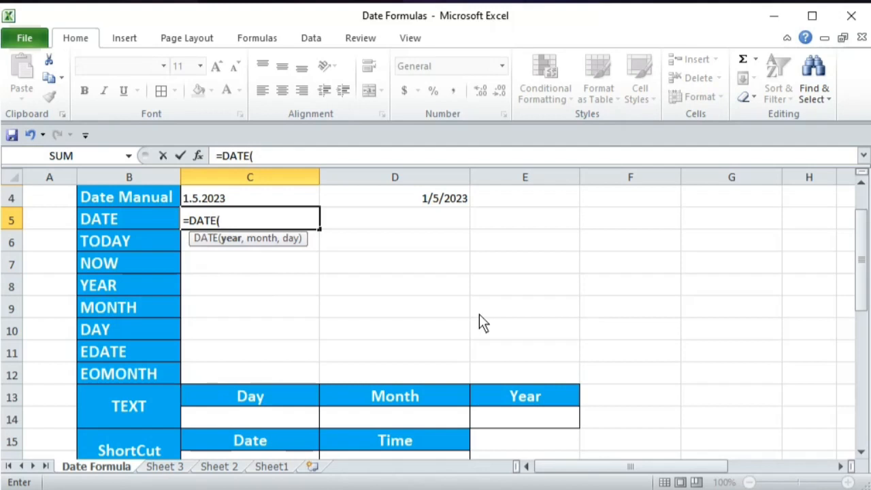
pyautogui.write('2023')
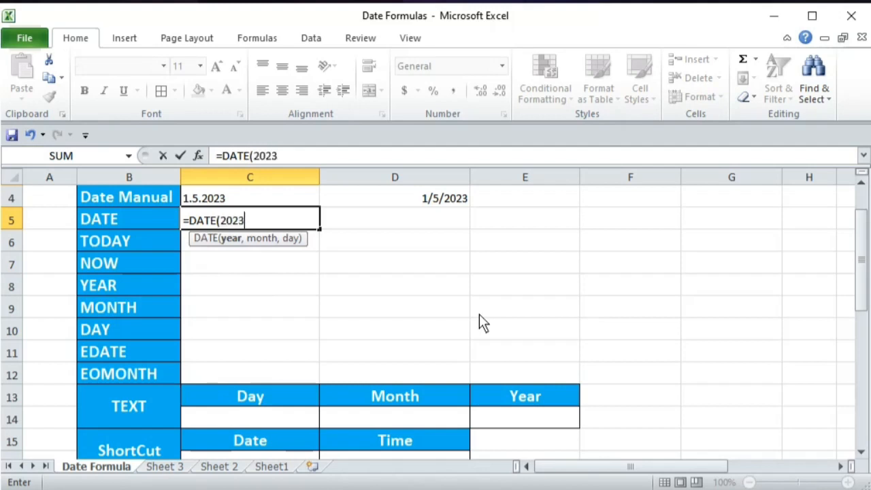
pyautogui.write(',')
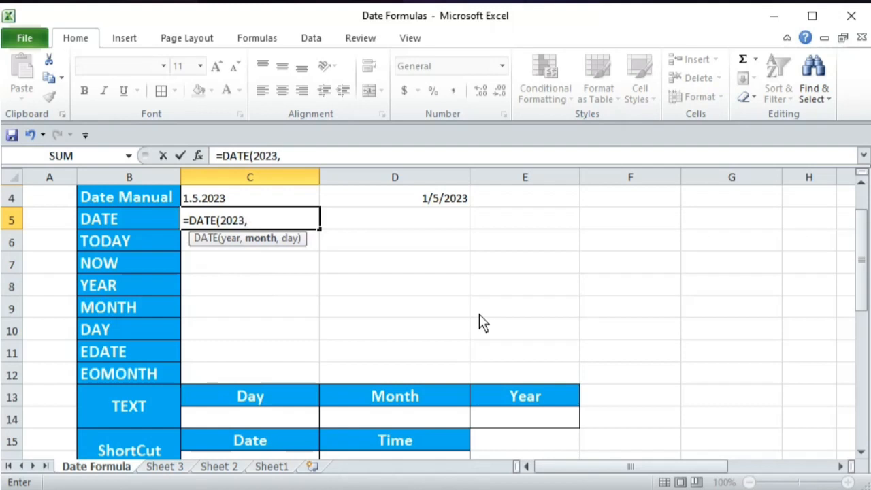
pyautogui.write('5,')
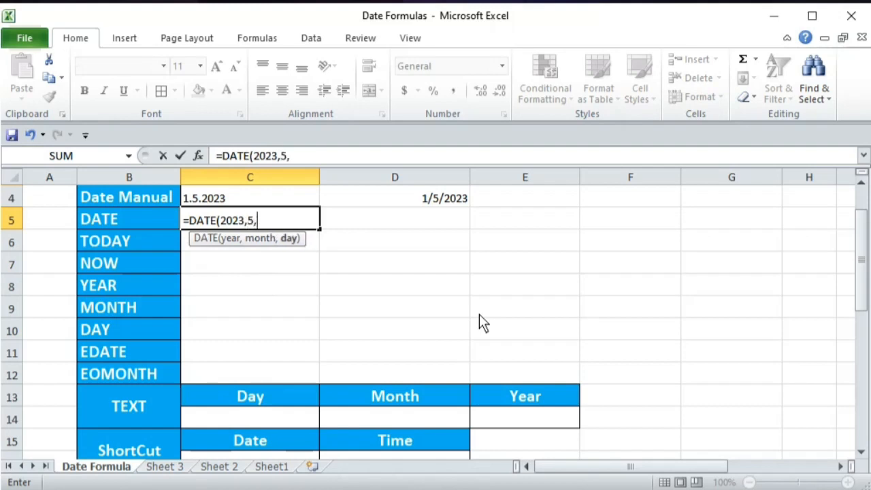
pyautogui.write('1)')
pyautogui.press('Return')
pyautogui.press('Up')
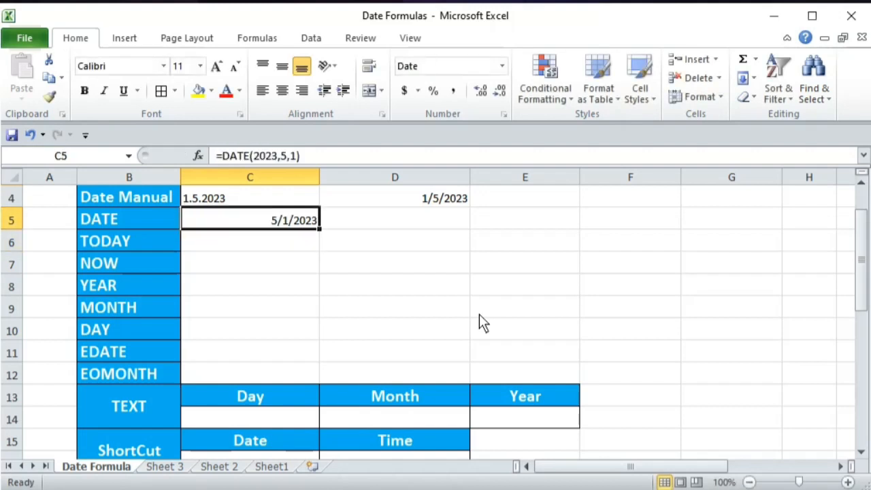
# Compare the DATE result in C5 and its number format with the manually entered dates in C4 and D4
pyautogui.keyDown('ctrl'); pyautogui.click(457, 202); pyautogui.keyUp('ctrl')
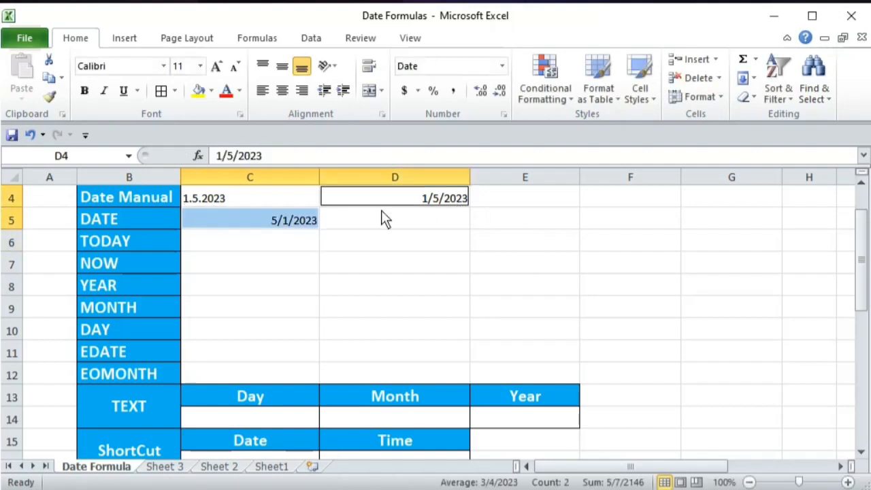
pyautogui.keyDown('ctrl'); pyautogui.click(242, 201); pyautogui.keyUp('ctrl')
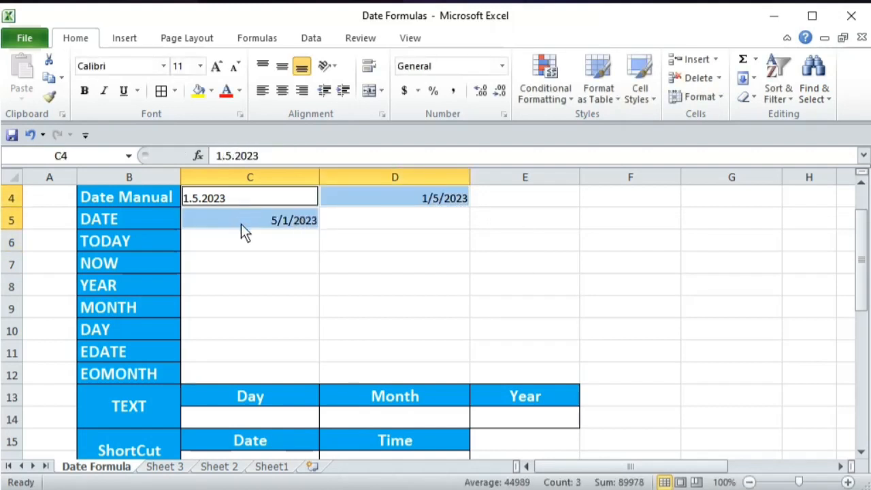
pyautogui.click(284, 224)
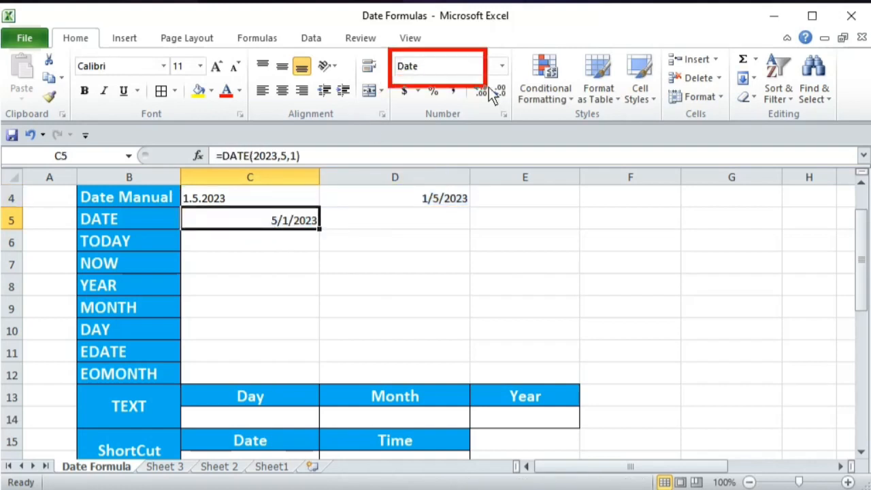
pyautogui.click(260, 198)
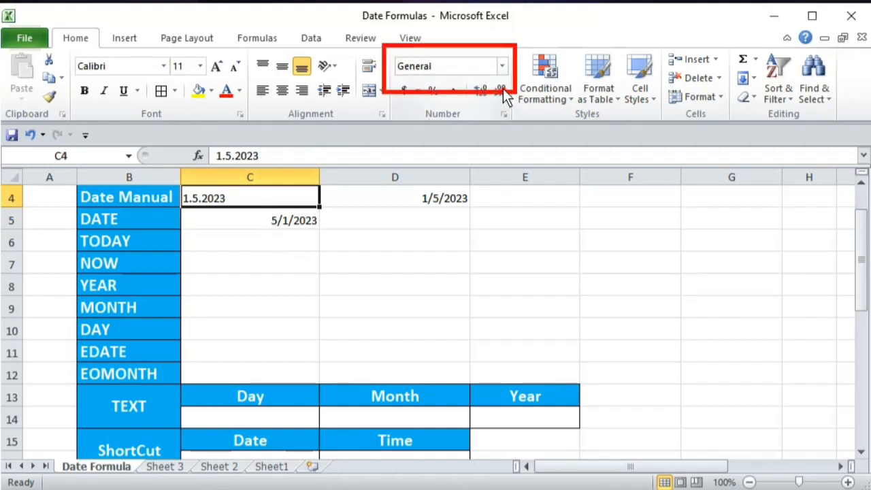
pyautogui.click(256, 231)
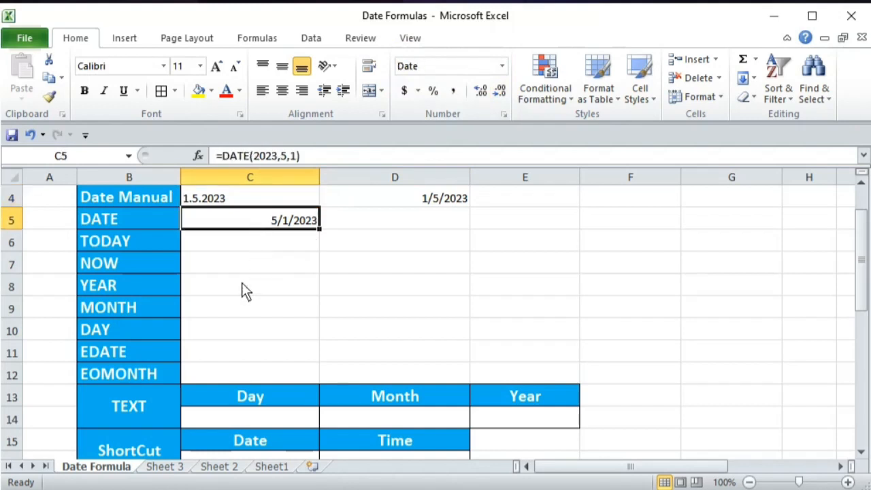
pyautogui.scroll(1, 252, 294)
pyautogui.click(228, 289)
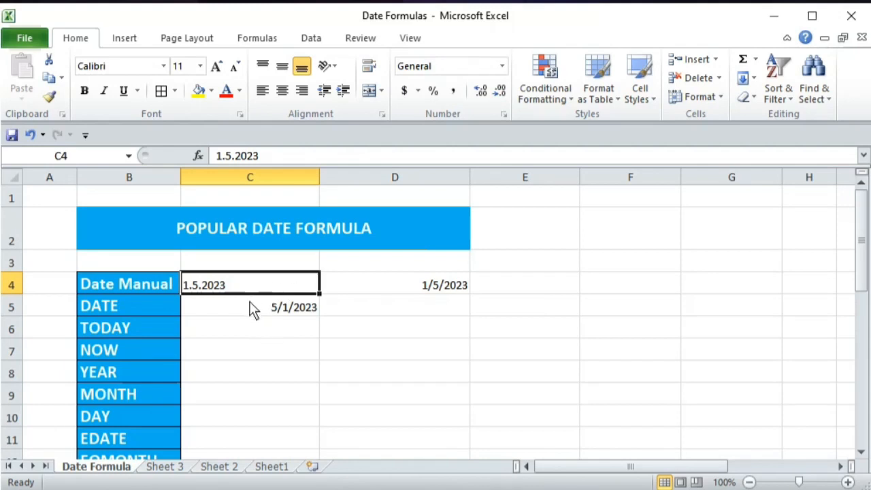
pyautogui.click(251, 307)
# Enter the formula =TODAY() in cell C6 of the TODAY row, checking the current date in the system calendar
pyautogui.click(276, 336)
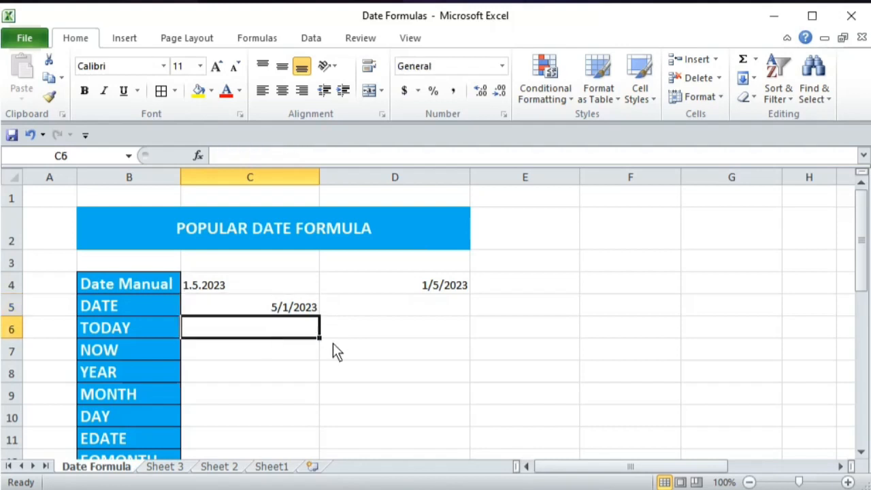
pyautogui.scroll(-1, 374, 364)
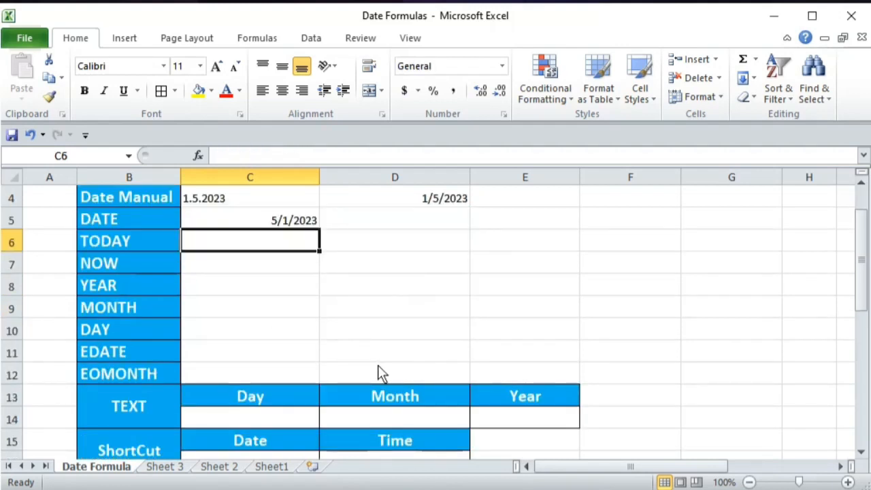
pyautogui.press('Up')
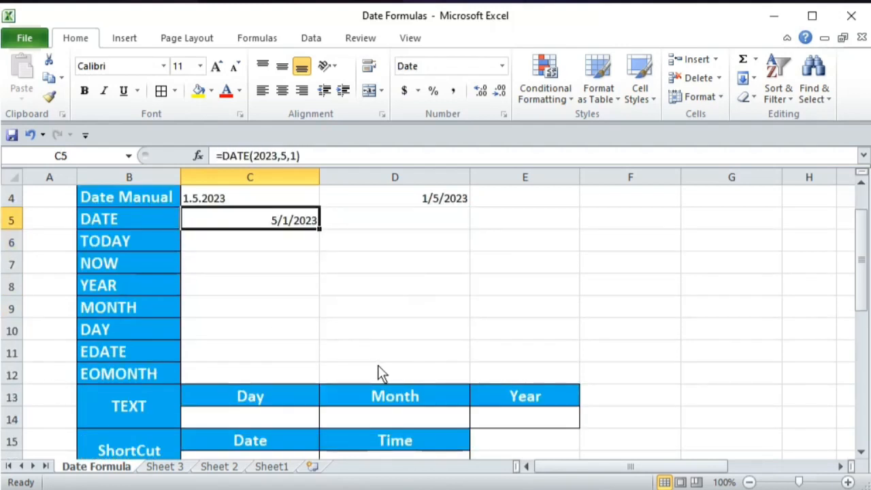
pyautogui.click(279, 249)
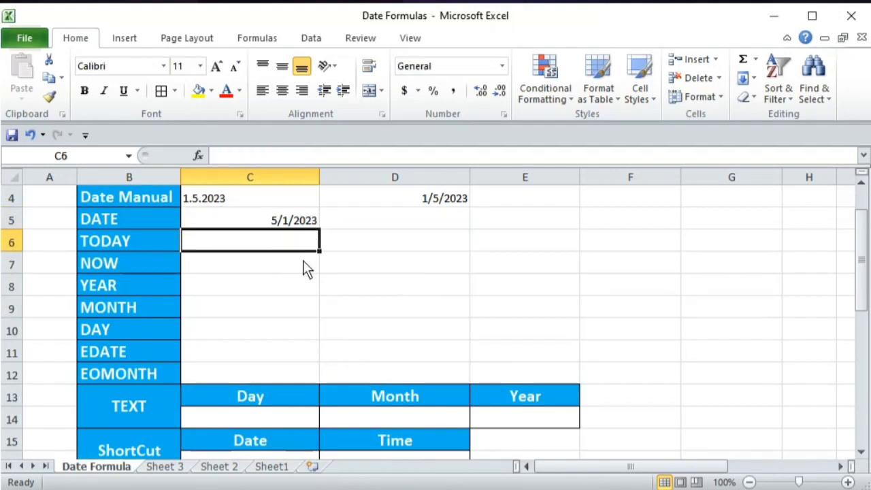
pyautogui.write('=t')
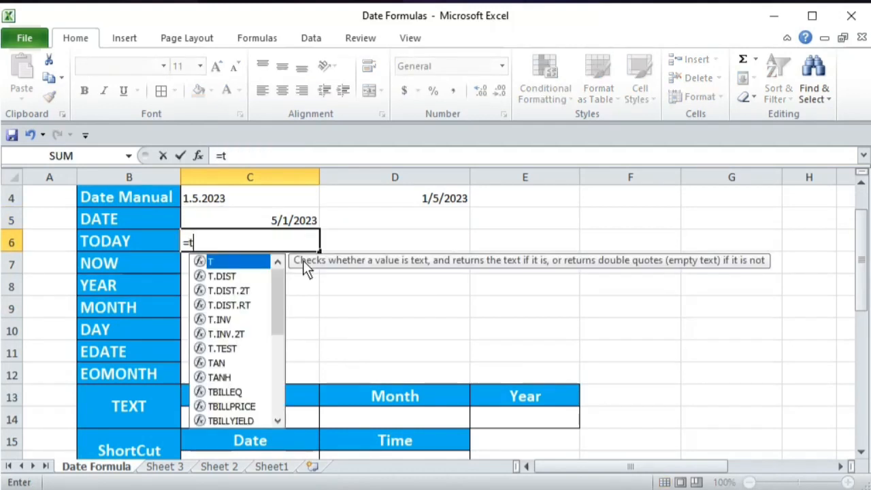
pyautogui.write('oday')
pyautogui.press('Tab')
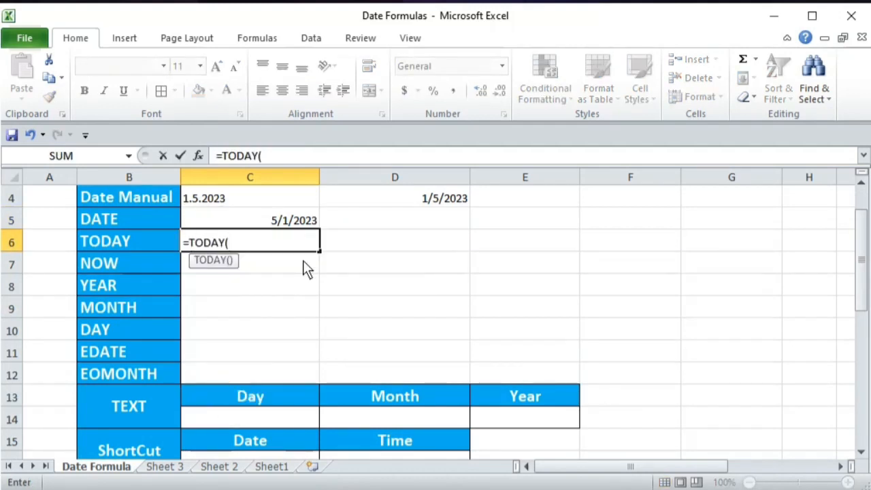
pyautogui.write(')')
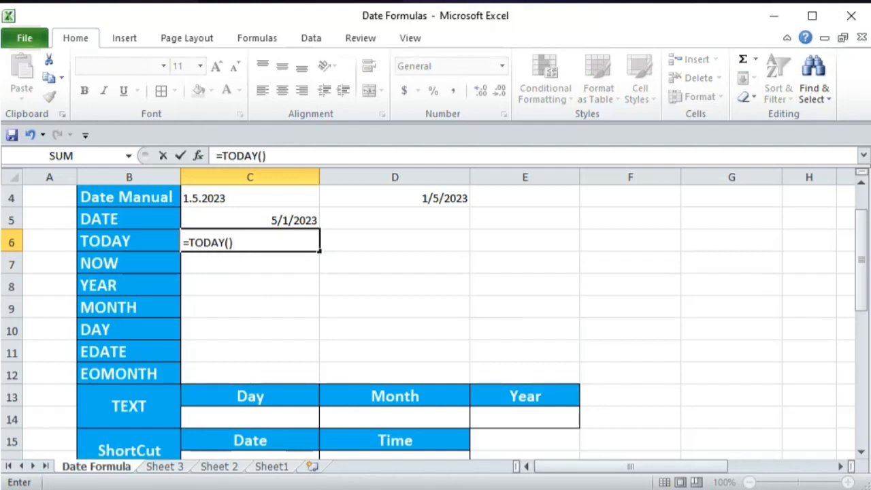
pyautogui.click(803, 489)
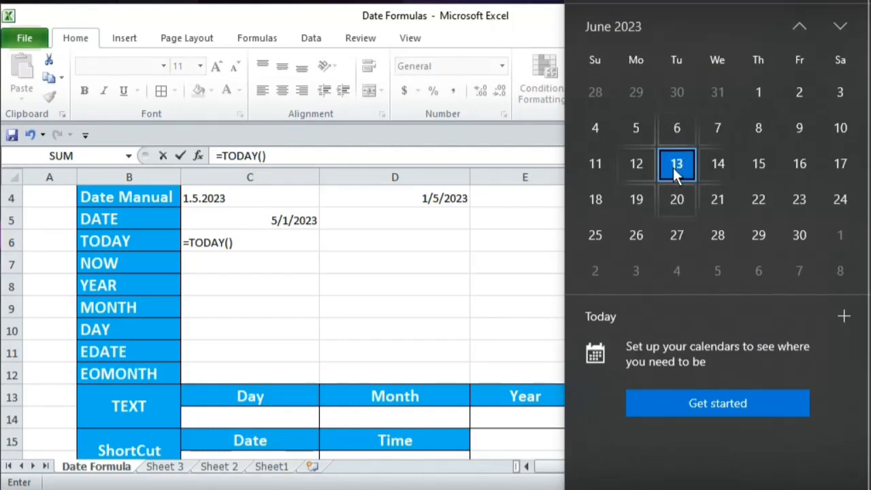
pyautogui.click(238, 248)
pyautogui.press('Return')
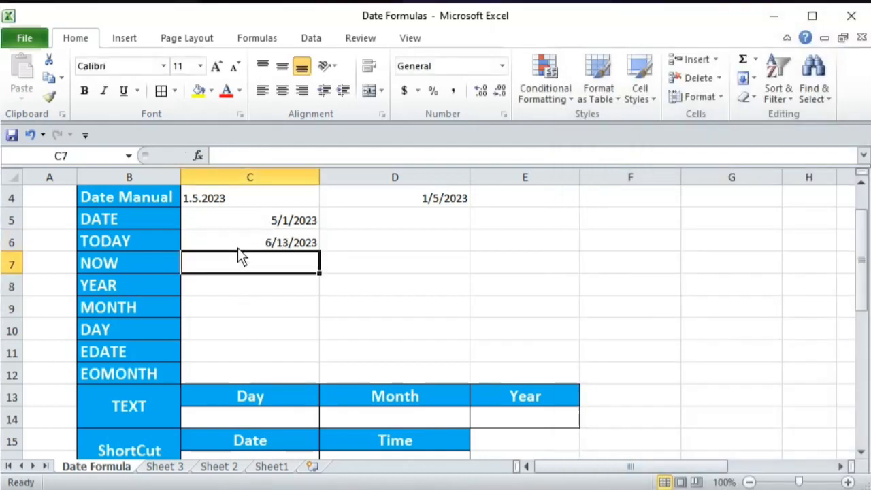
# Format the TODAY result in cell C6 with the date type 14-Mar-2001
pyautogui.click(239, 249)
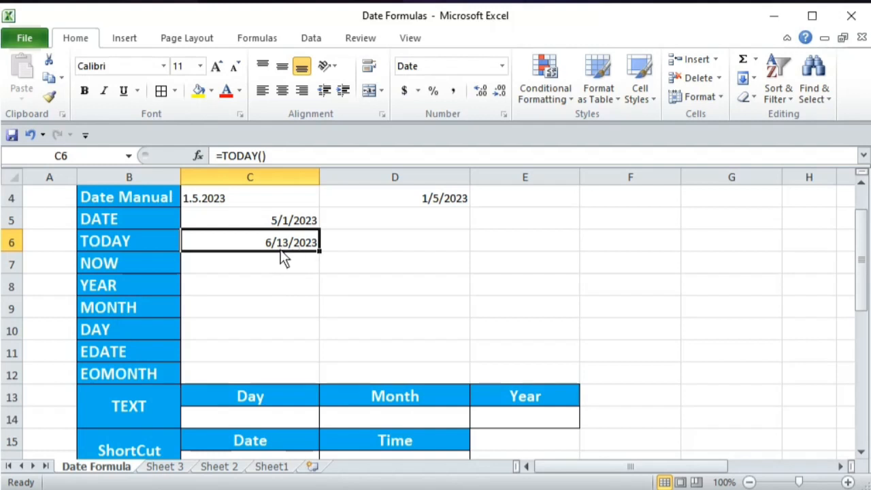
pyautogui.click(502, 68)
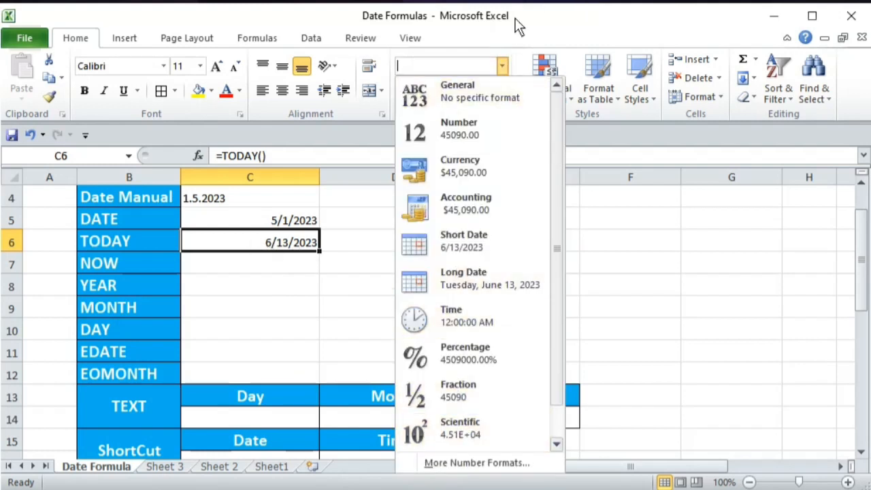
pyautogui.click(457, 463)
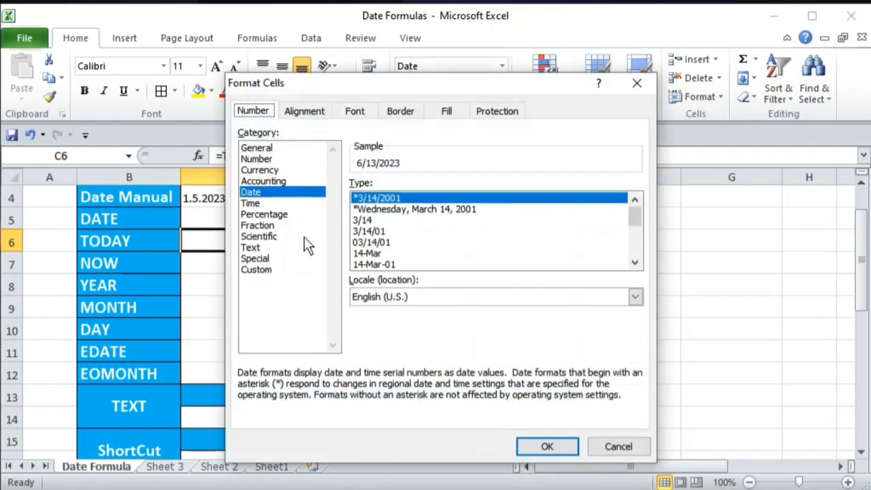
pyautogui.click(382, 264)
pyautogui.moveTo(626, 231); pyautogui.dragTo(632, 255)
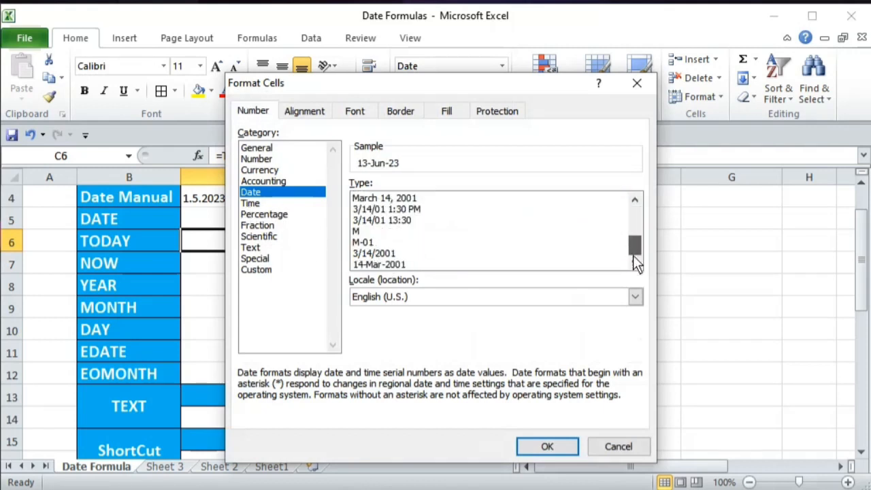
pyautogui.click(375, 267)
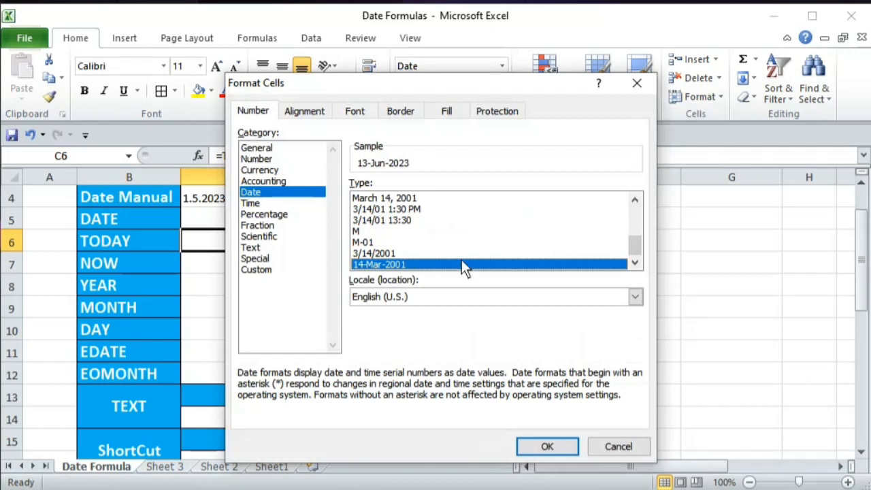
pyautogui.click(532, 442)
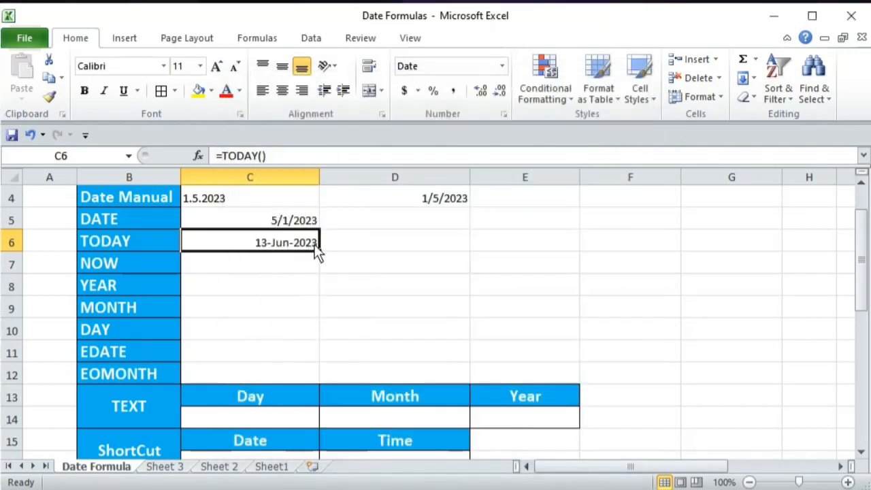
# Enter =TODAY() in cell D6 to compare its default date format with C5 and C6, and clear D6 again
pyautogui.click(268, 222)
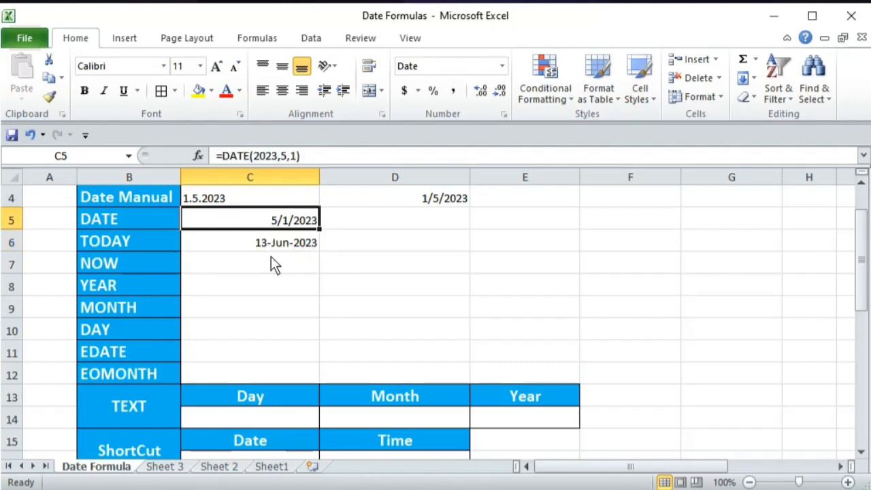
pyautogui.click(281, 249)
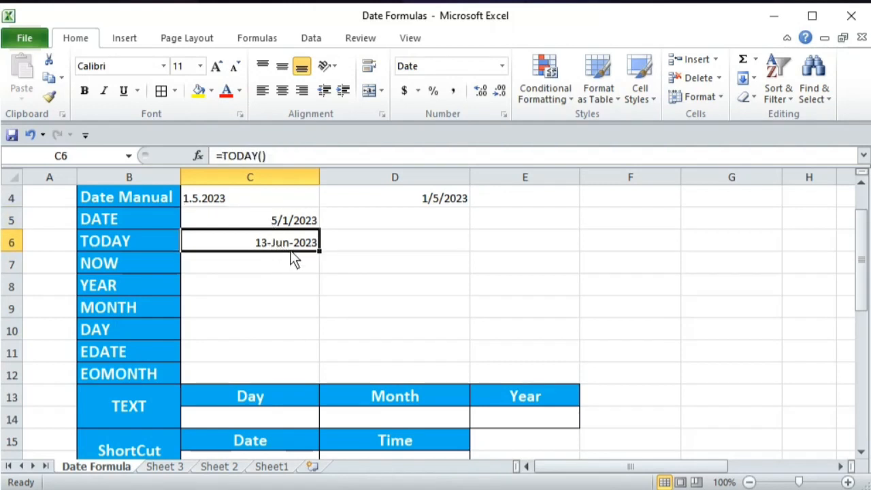
pyautogui.click(379, 249)
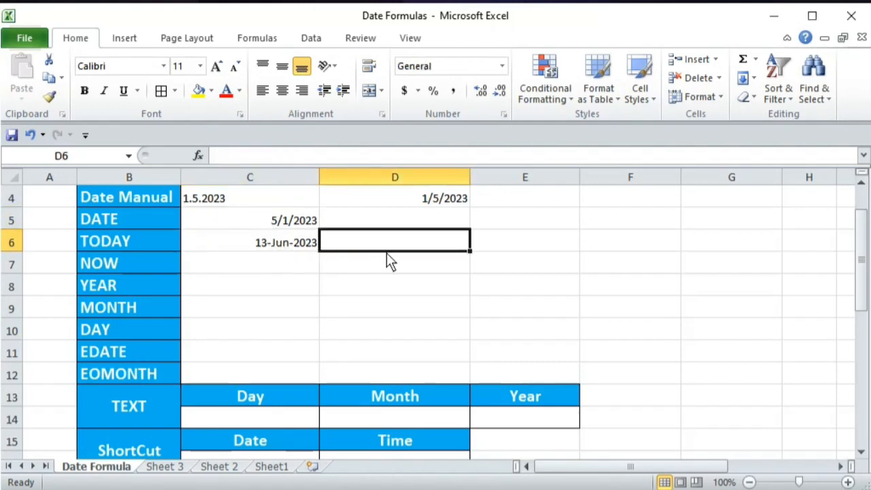
pyautogui.write('=today')
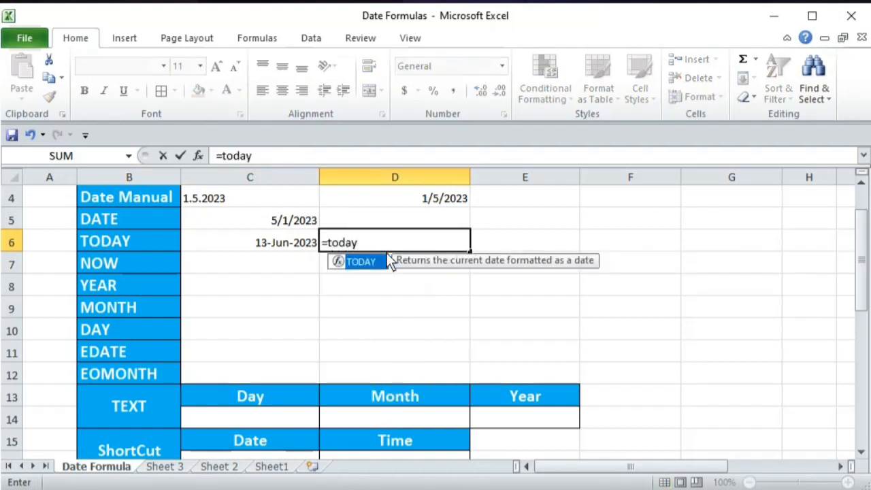
pyautogui.write('()')
pyautogui.press('Return')
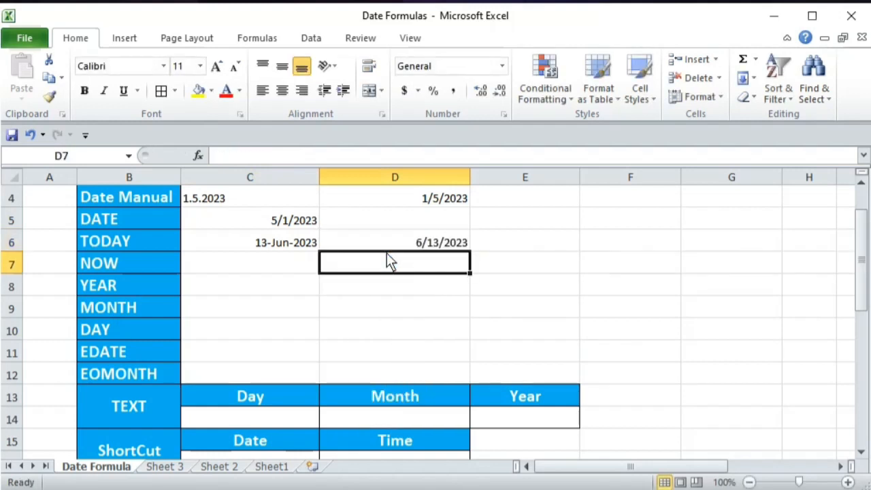
pyautogui.press('Up')
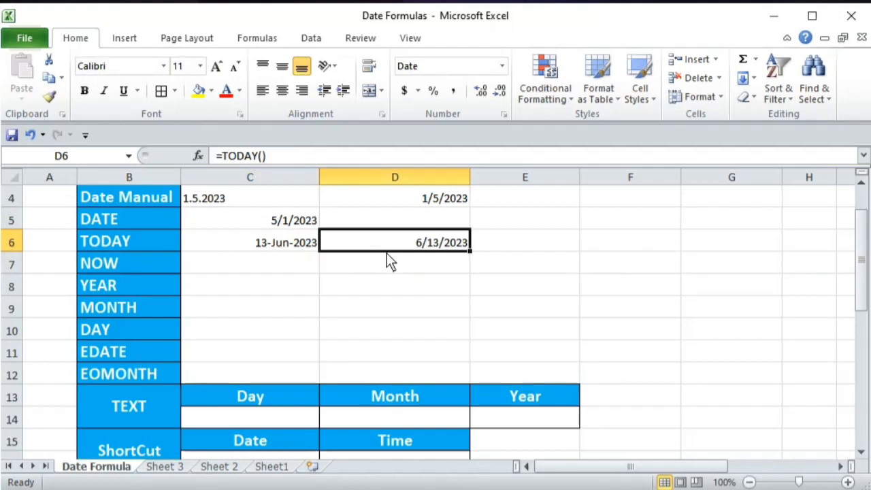
pyautogui.press('Delete')
# Enter the formula =NOW() in cell C7 of the NOW row
pyautogui.press('Left')
pyautogui.press('Down')
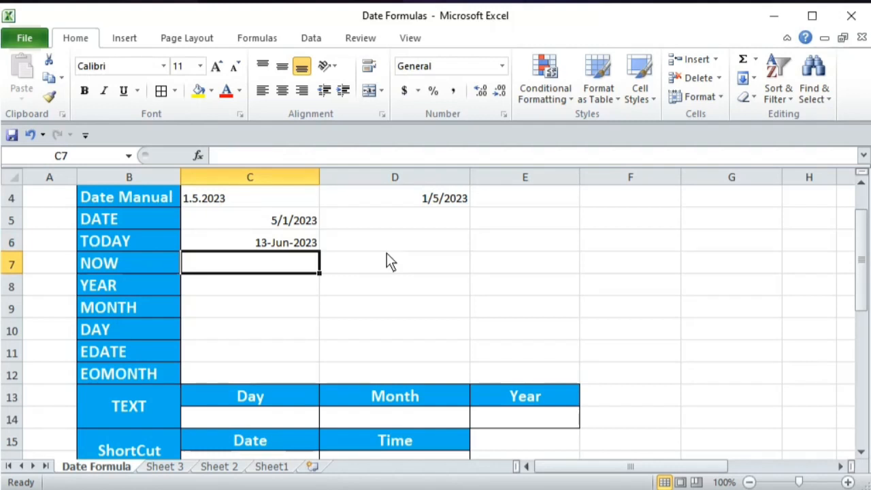
pyautogui.write('=now(_)')
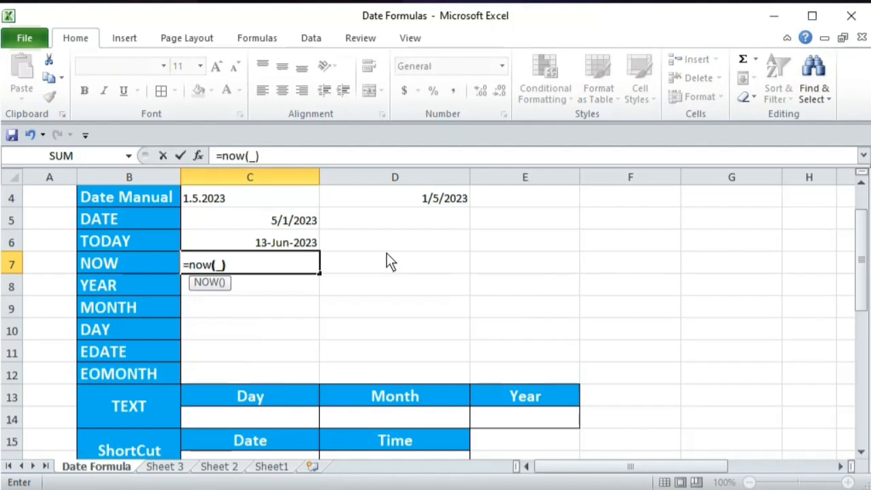
pyautogui.press('BackSpace')
pyautogui.press('BackSpace')
pyautogui.write(')')
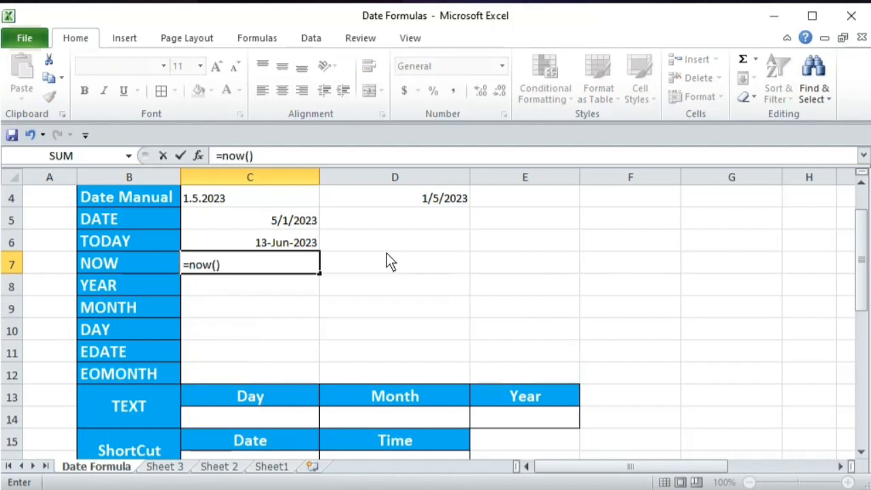
pyautogui.press('Return')
pyautogui.press('Up')
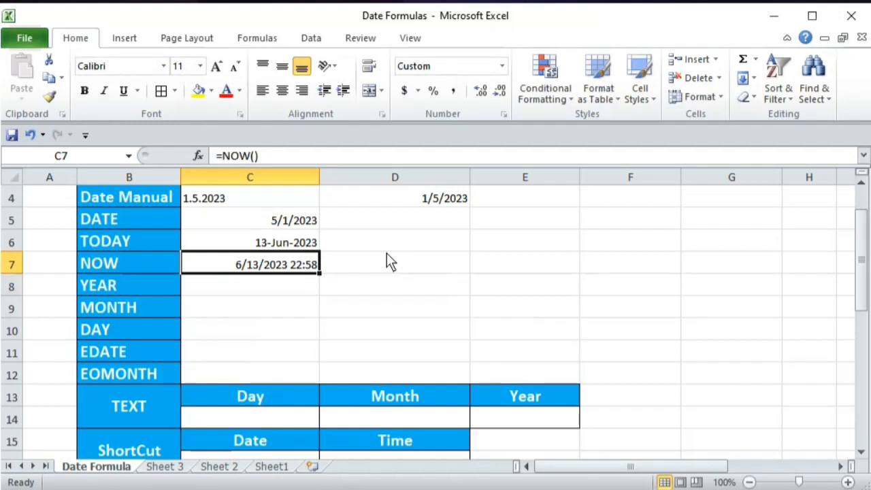
# Enter the formula =YEAR(C6) in cell C8 to extract the year from the TODAY date
pyautogui.click(273, 297)
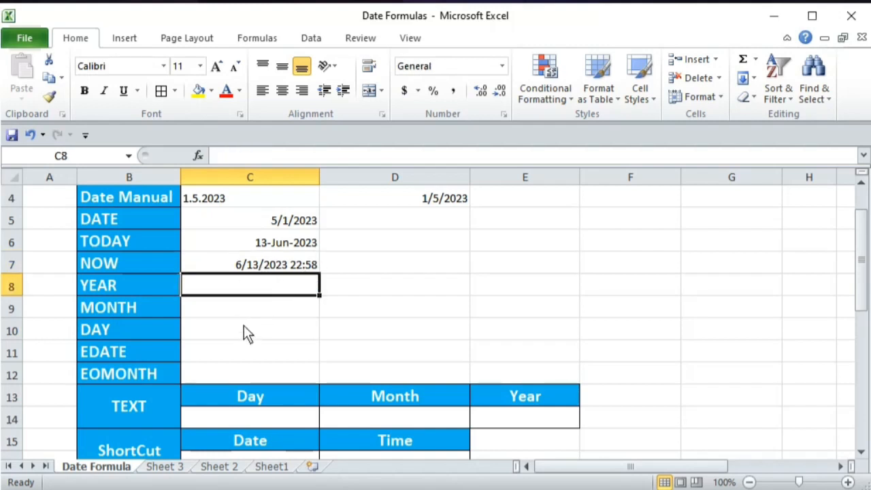
pyautogui.write('=')
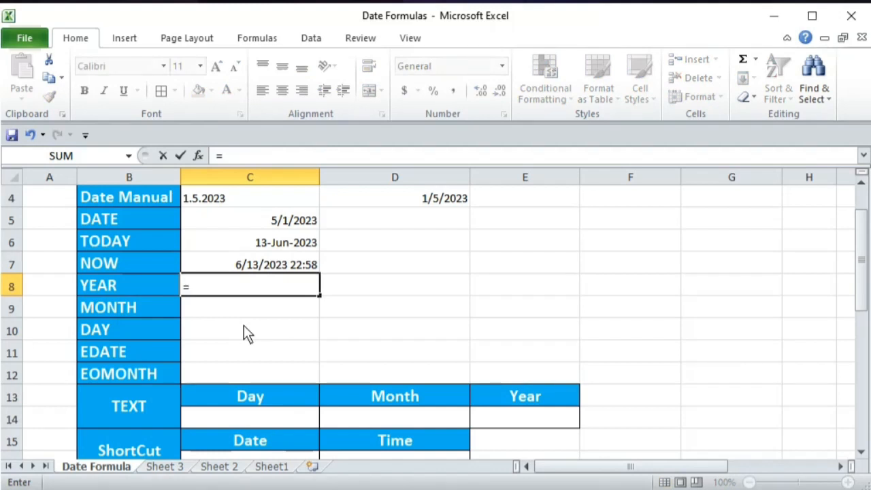
pyautogui.write('yea')
pyautogui.press('Tab')
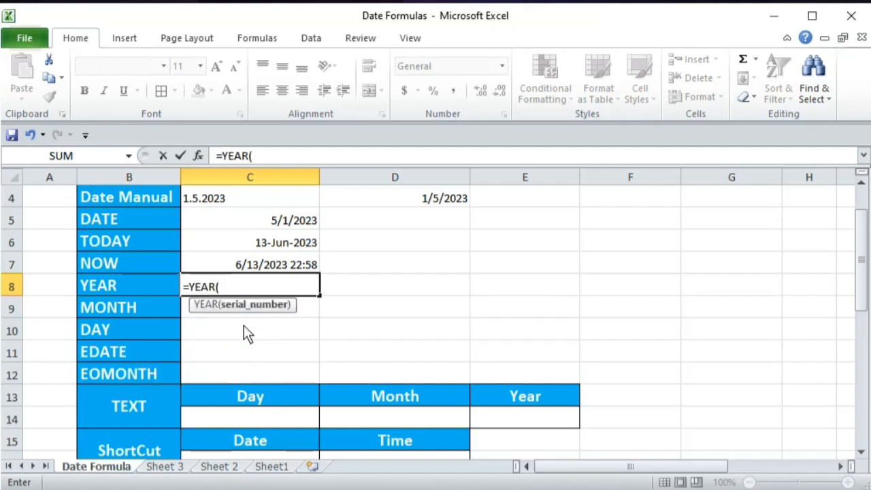
pyautogui.click(293, 245)
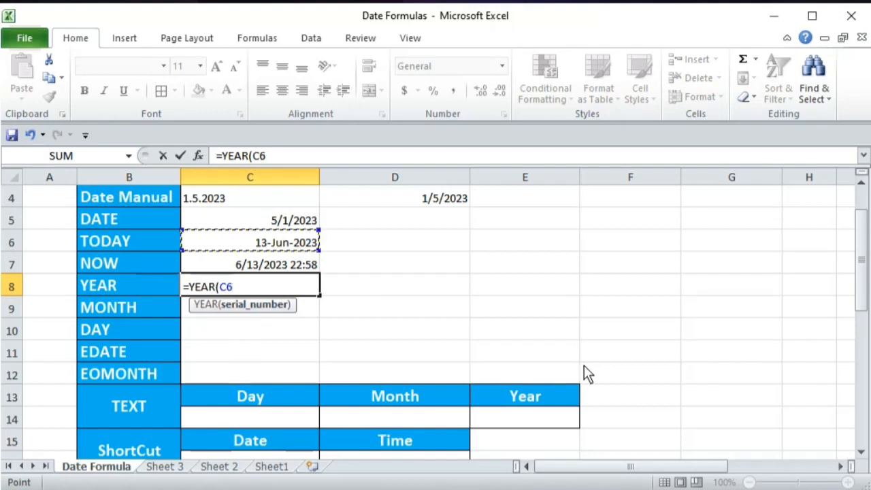
pyautogui.write(')')
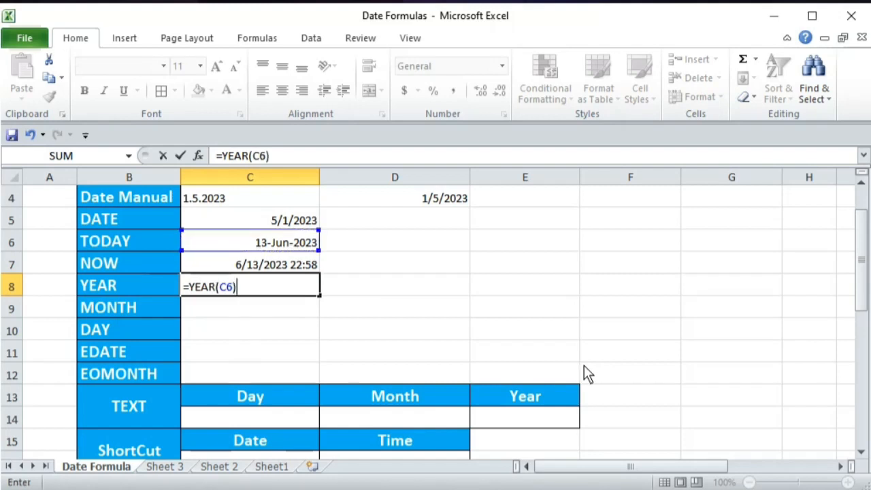
pyautogui.press('Return')
pyautogui.press('Up')
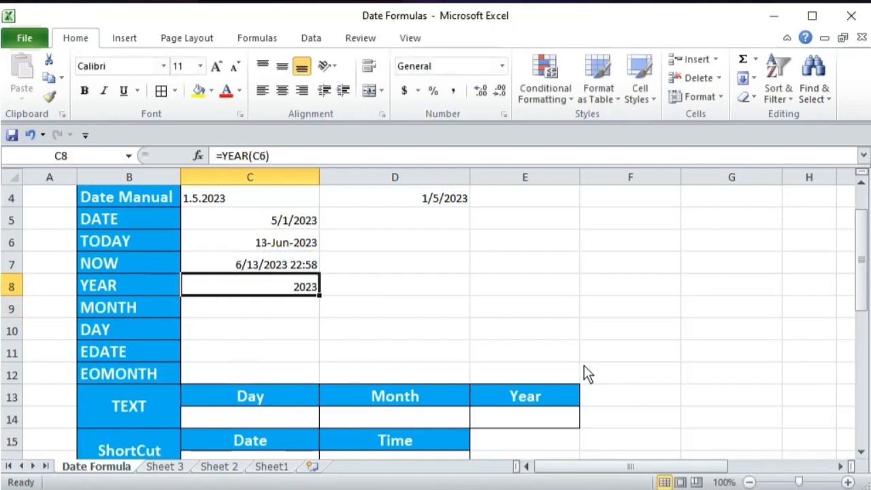
# Enter the formula =MONTH(C6) in cell C9 to extract the month number from the TODAY date
pyautogui.press('Down')
pyautogui.write('=')
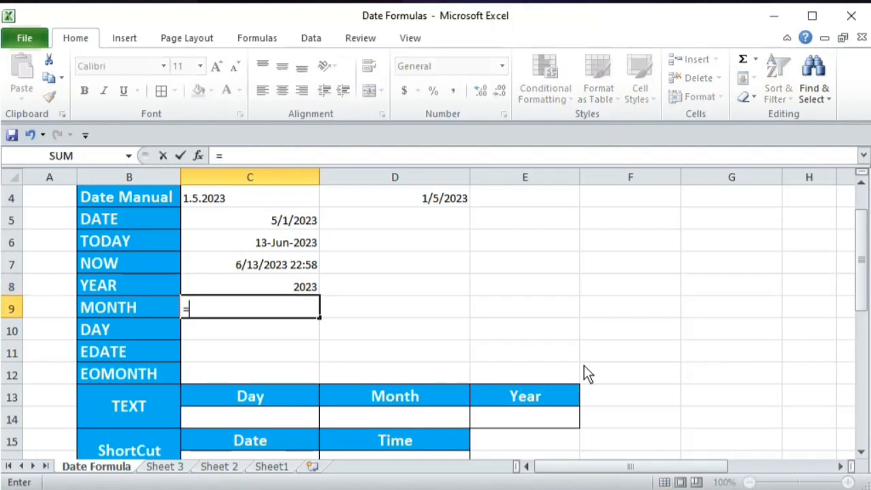
pyautogui.write('mont')
pyautogui.press('Tab')
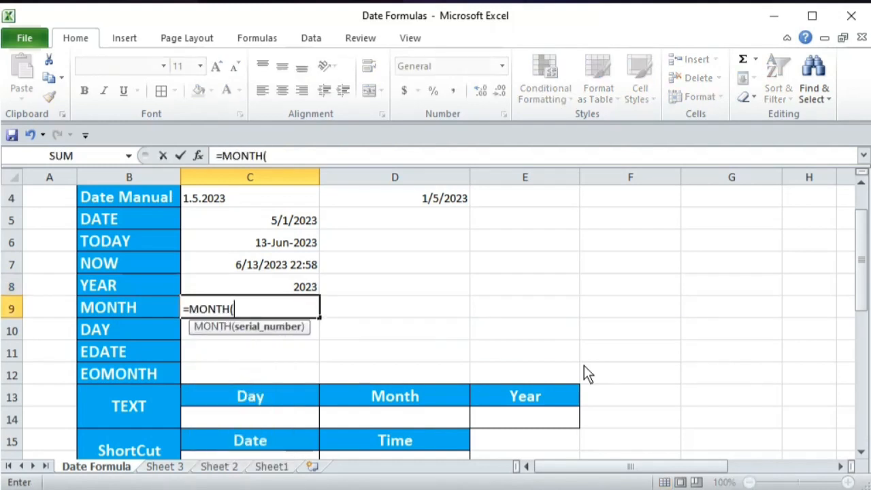
pyautogui.click(295, 245)
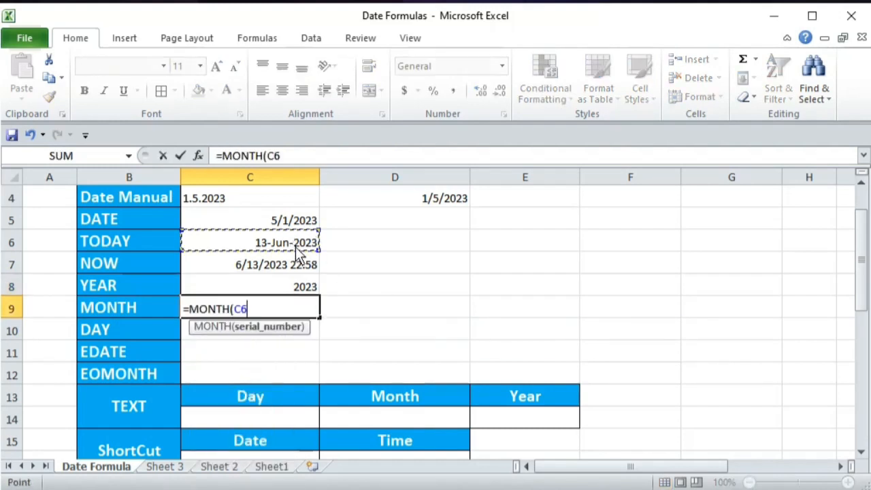
pyautogui.write(')')
pyautogui.press('Return')
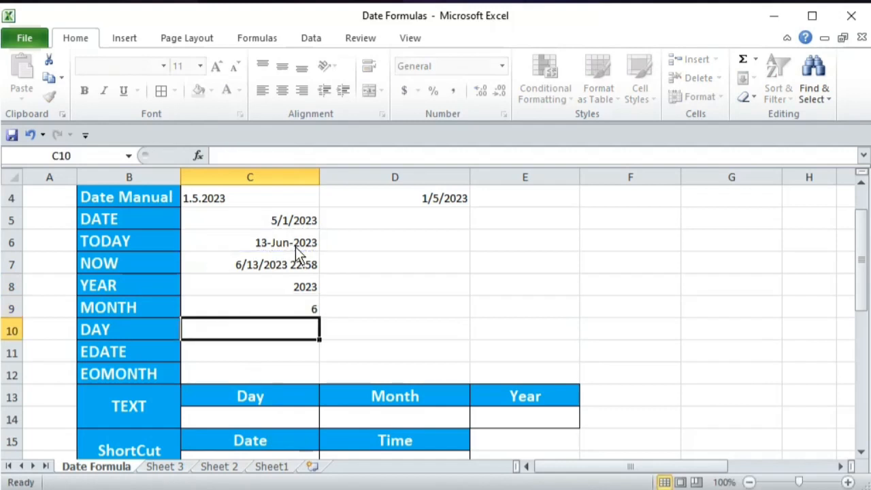
# Enter the formula =DAY(C6) in cell C10 to extract the day number from the TODAY date
pyautogui.press('Up')
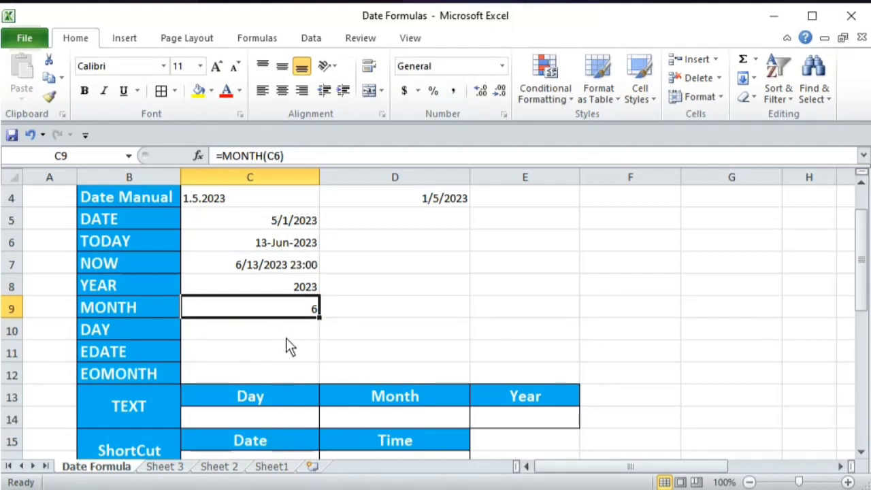
pyautogui.press('Down')
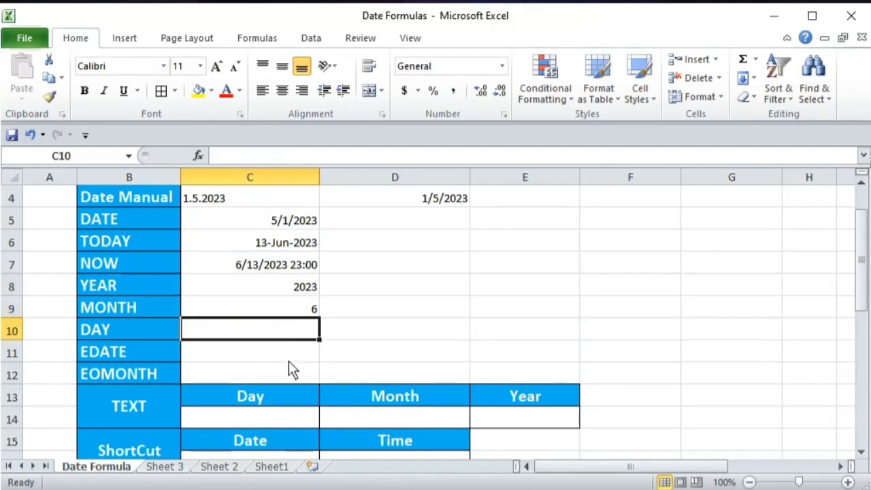
pyautogui.write('=')
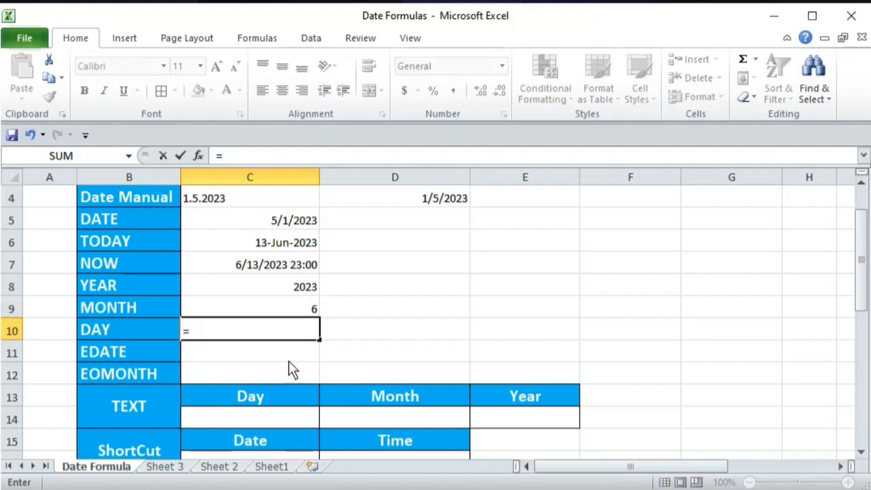
pyautogui.write('day')
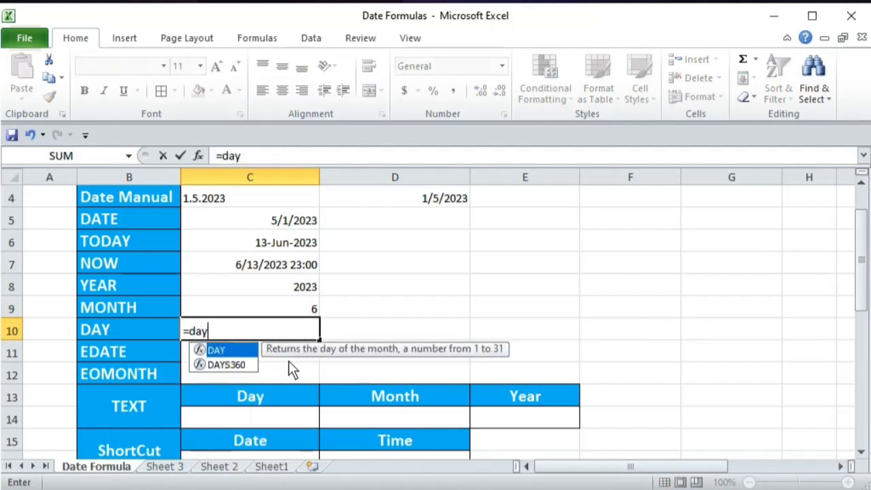
pyautogui.write('(')
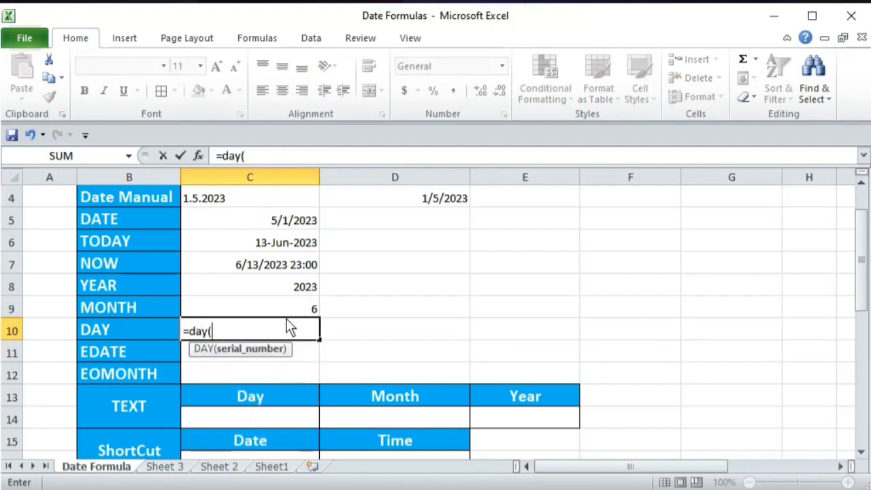
pyautogui.click(284, 244)
pyautogui.write(')')
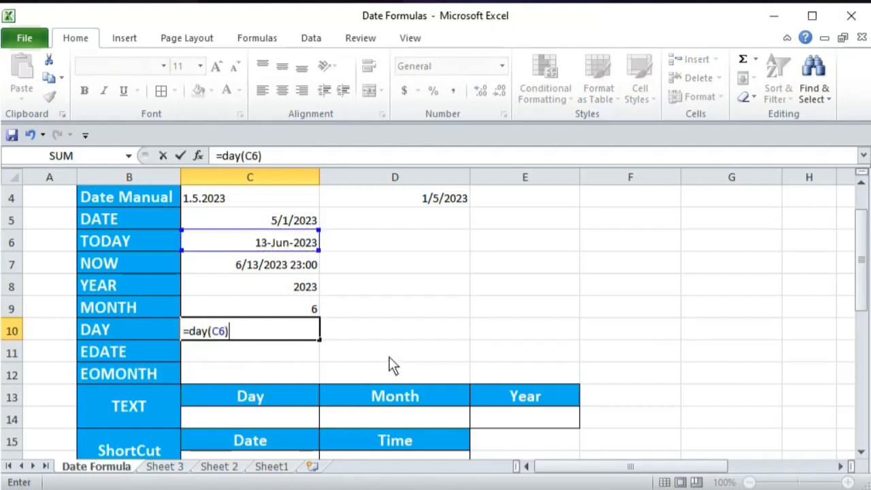
pyautogui.press('Return')
# Review the YEAR, MONTH and DAY formulas in C8 to C10 along with the NOW formula in C7
pyautogui.press('Up')
pyautogui.press('Up')
pyautogui.press('Up')
pyautogui.press('Up')
pyautogui.press('Up')
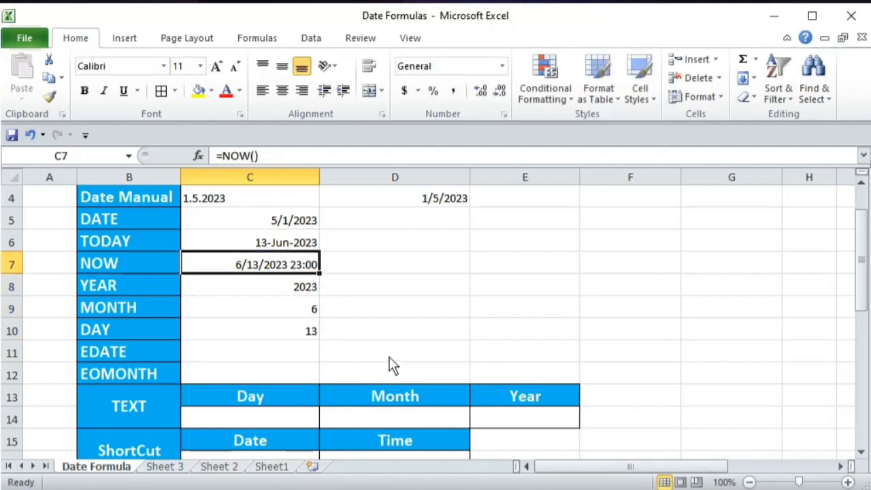
pyautogui.press('Down')
pyautogui.press('Down')
pyautogui.press('Down')
pyautogui.press('Down')
pyautogui.press('Down')
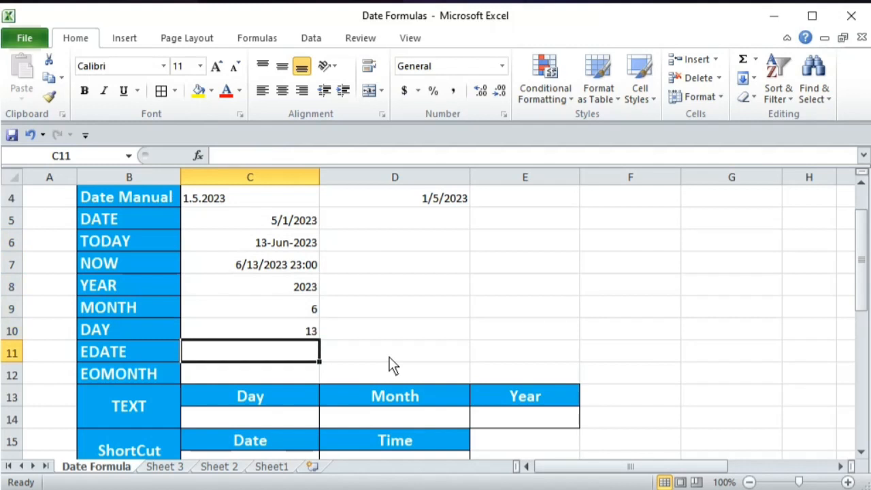
pyautogui.press('Up')
pyautogui.press('Up')
pyautogui.press('Up')
pyautogui.hotkey('shift', 'Down')
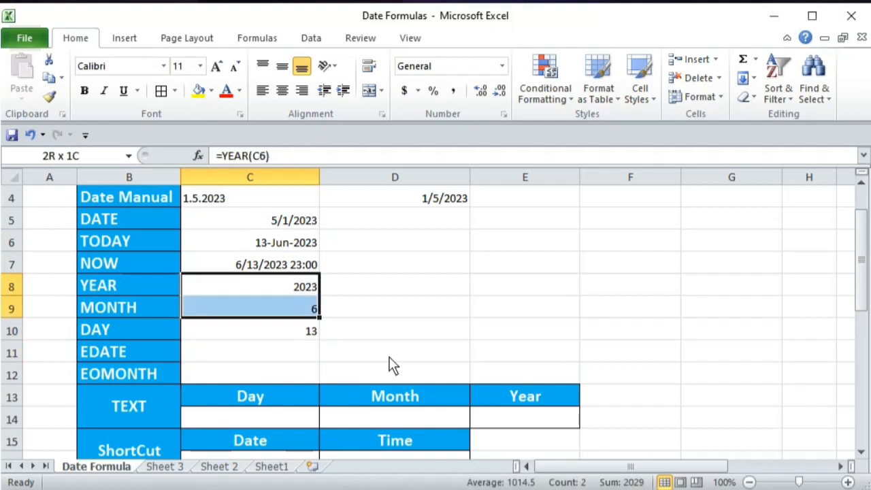
pyautogui.hotkey('shift', 'Down')
pyautogui.press('Down')
pyautogui.press('Down')
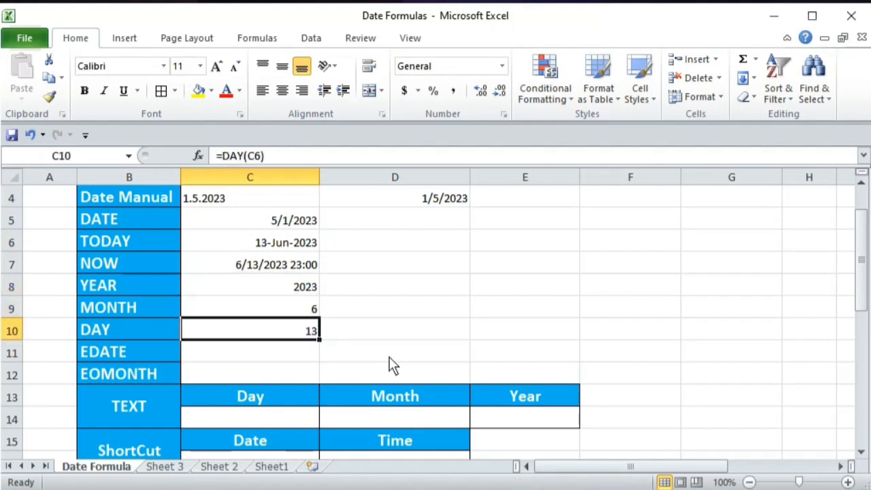
# Enter the formula =EDATE(C6,2) in cell C11 to get the date two months after the TODAY date
pyautogui.press('Down')
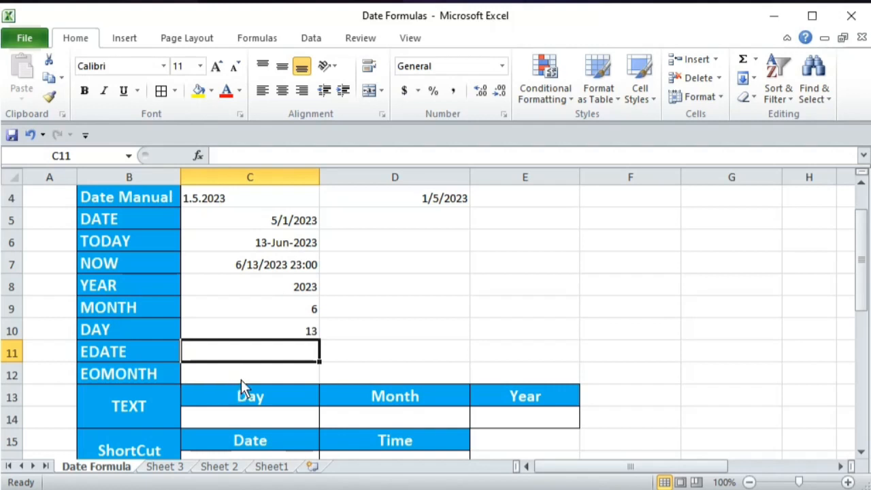
pyautogui.write('=')
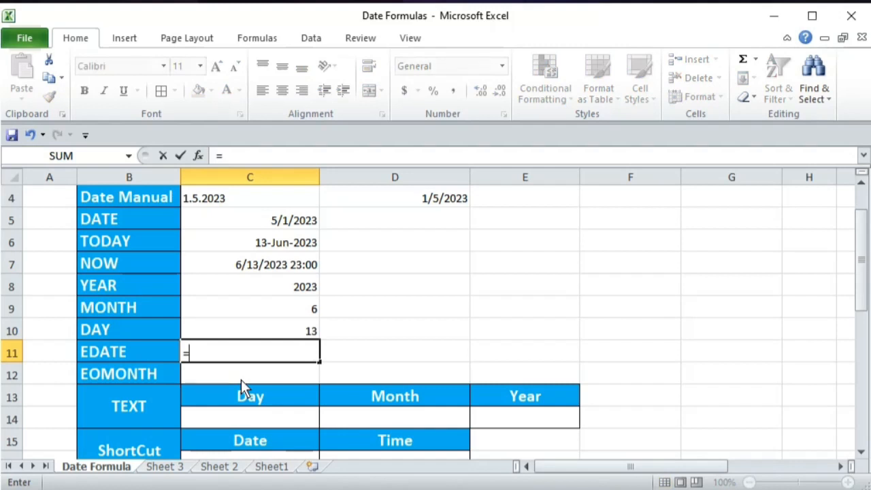
pyautogui.write('edate')
pyautogui.press('Tab')
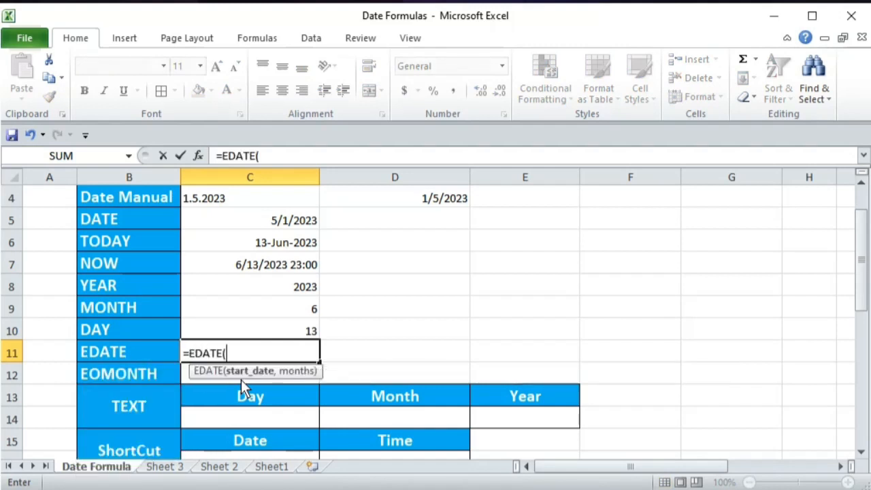
pyautogui.click(282, 244)
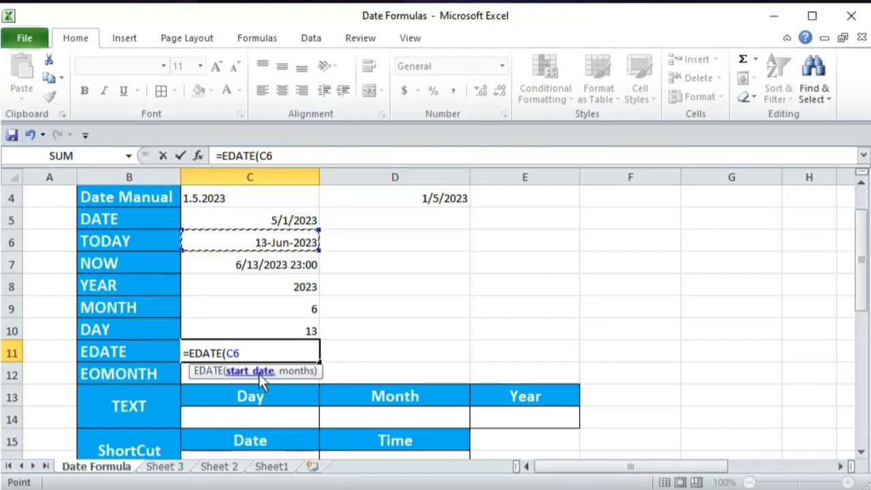
pyautogui.write(',')
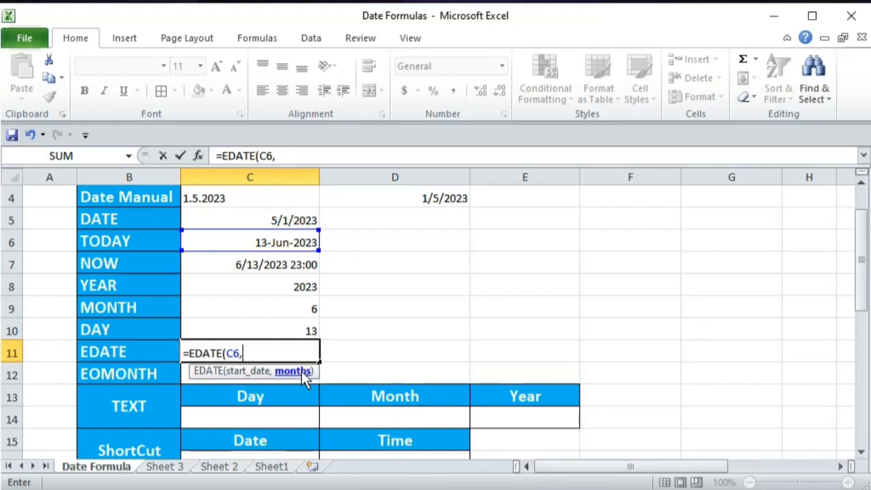
pyautogui.write('2)')
pyautogui.press('Return')
# Format the EDATE result in C11 as a date of type 14-Mar-01 and compare it with the TODAY date in C6
pyautogui.press('Up')
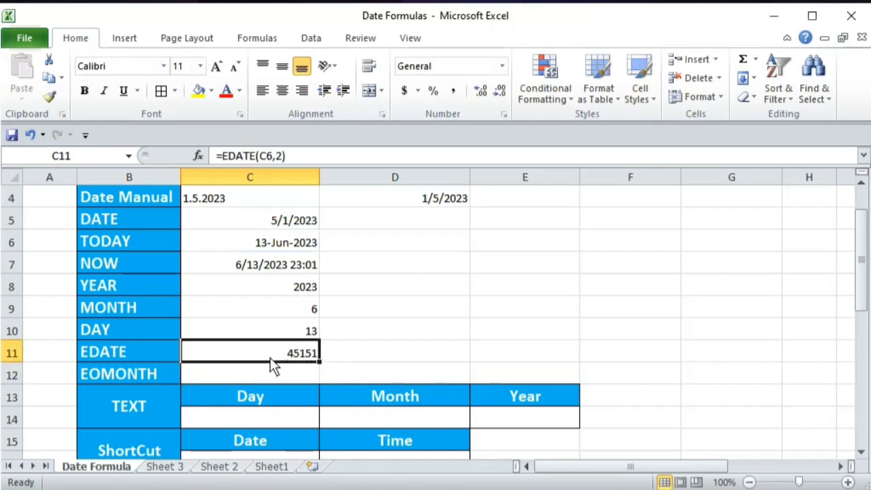
pyautogui.click(502, 68)
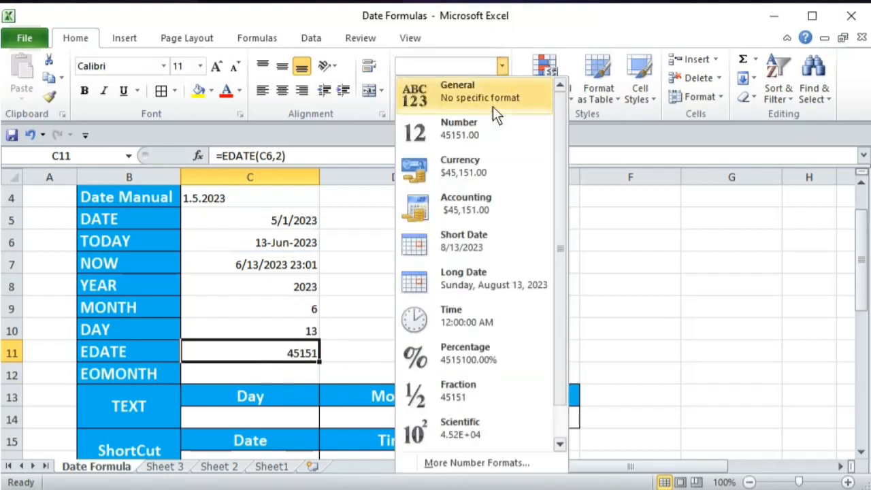
pyautogui.click(464, 239)
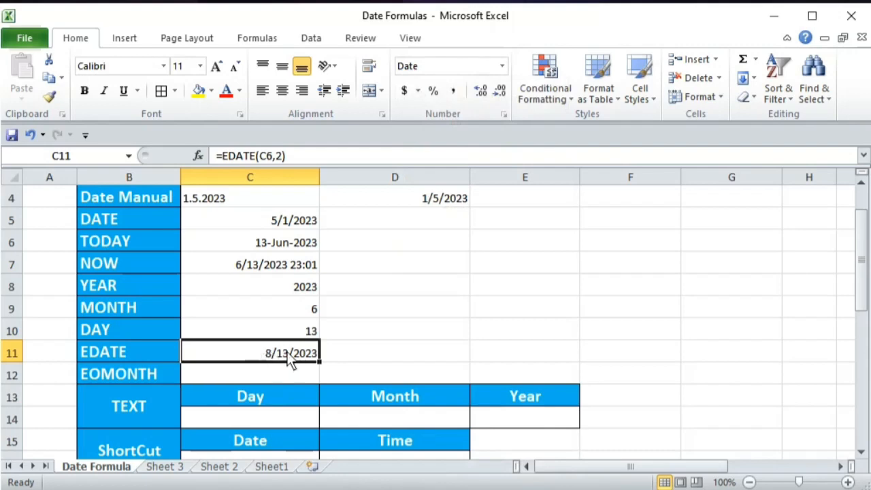
pyautogui.click(502, 66)
pyautogui.click(449, 462)
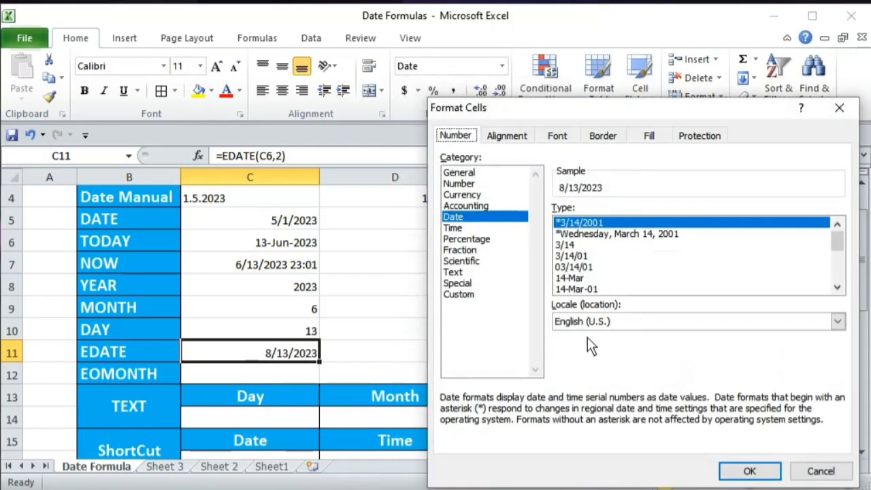
pyautogui.click(589, 289)
pyautogui.click(748, 469)
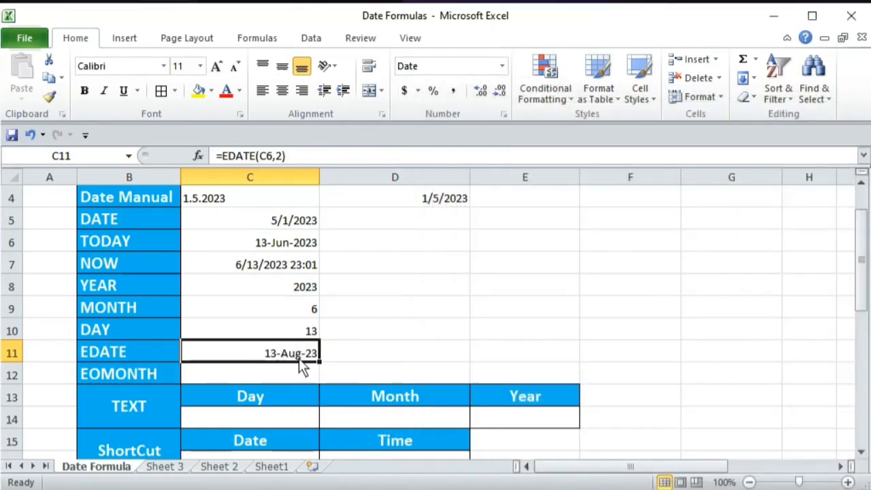
pyautogui.click(287, 249)
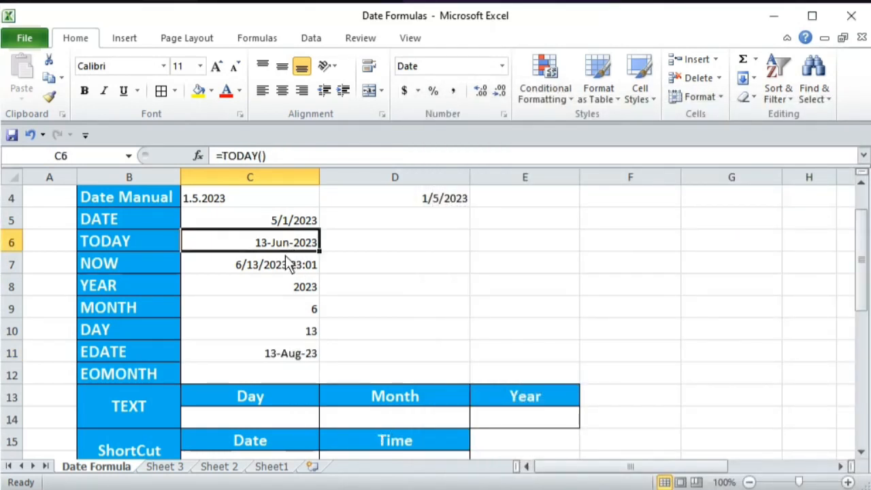
pyautogui.click(294, 358)
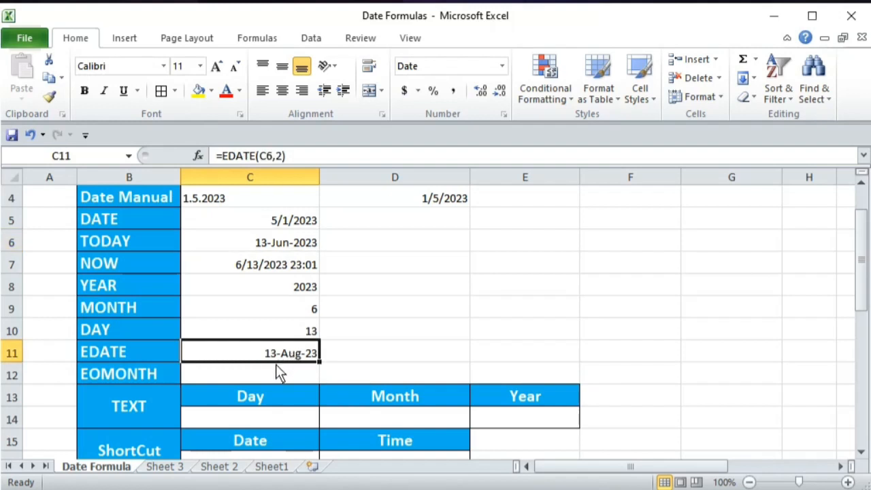
# Enter the formula =EDATE(C6,-2) in cell D11 to get the date two months before the TODAY date
pyautogui.click(463, 349)
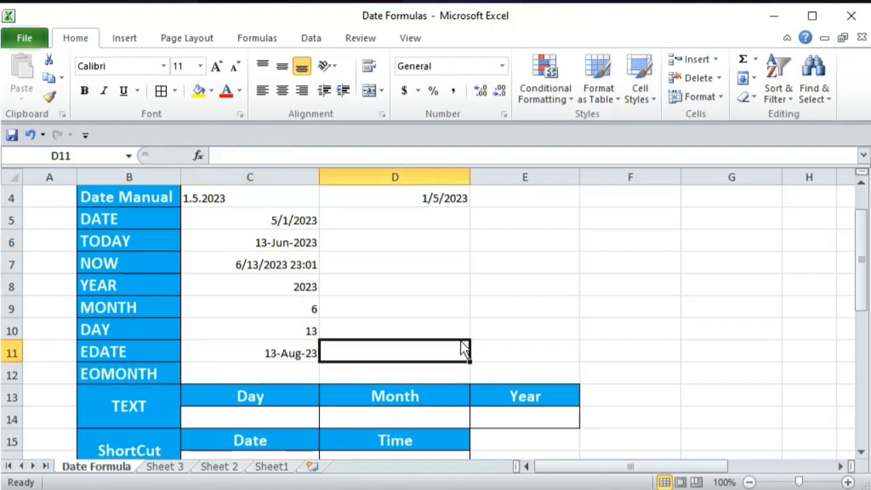
pyautogui.write('=')
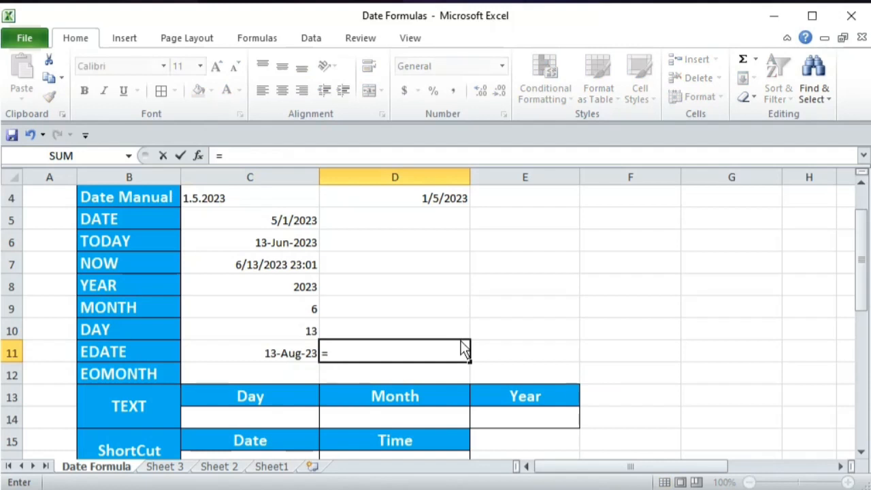
pyautogui.write('edat')
pyautogui.press('Tab')
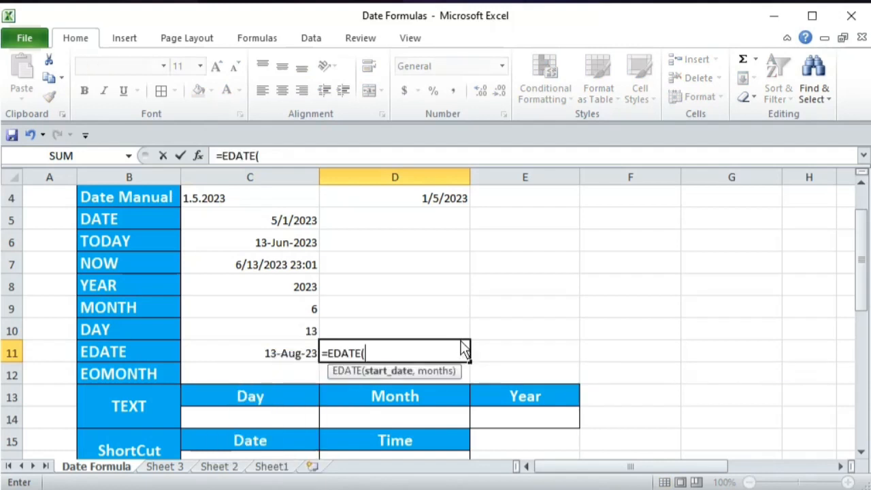
pyautogui.click(288, 238)
pyautogui.write(',')
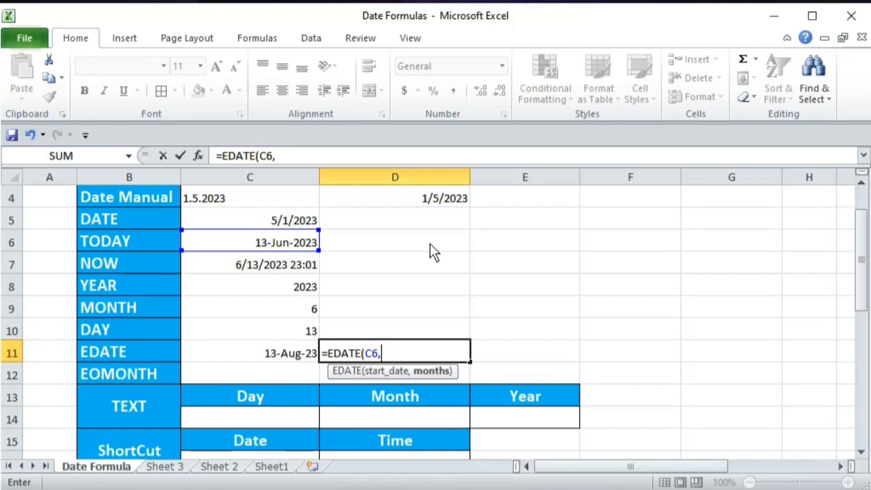
pyautogui.write('-2)')
pyautogui.press('Return')
# Format the EDATE result in D11 as a date of type 14-Mar-01
pyautogui.press('Up')
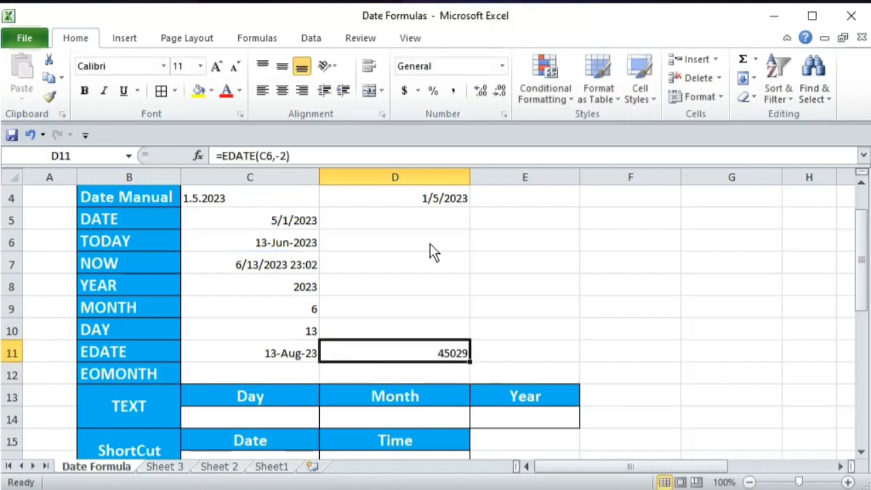
pyautogui.click(500, 66)
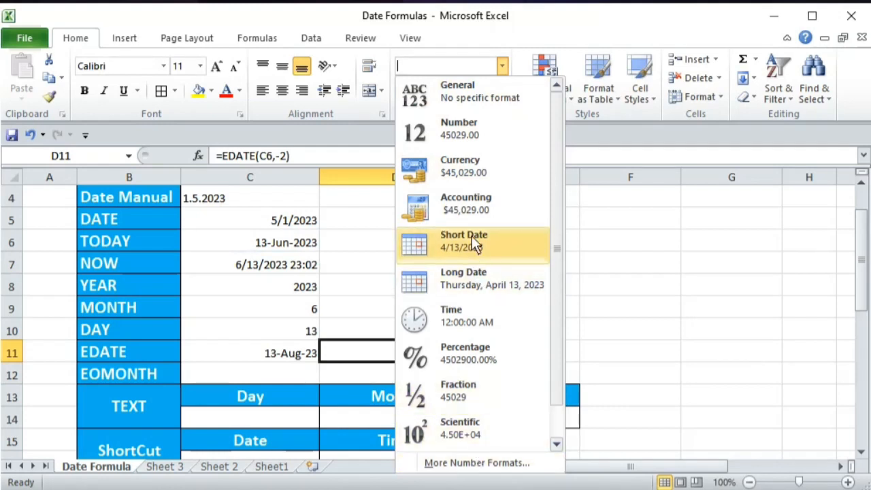
pyautogui.click(474, 245)
pyautogui.click(502, 66)
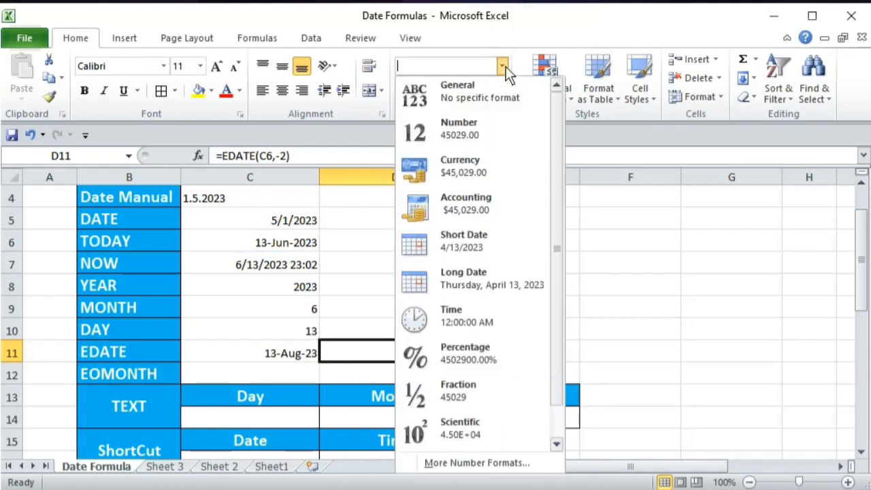
pyautogui.click(472, 464)
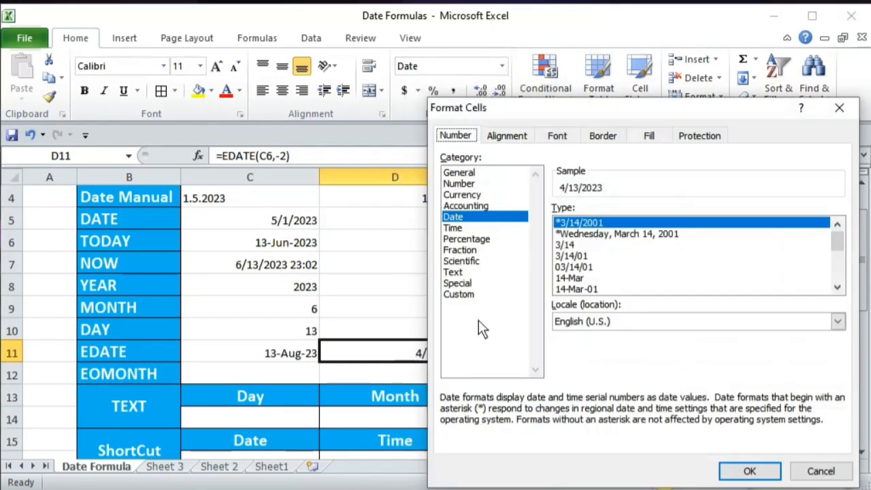
pyautogui.click(580, 289)
pyautogui.click(751, 470)
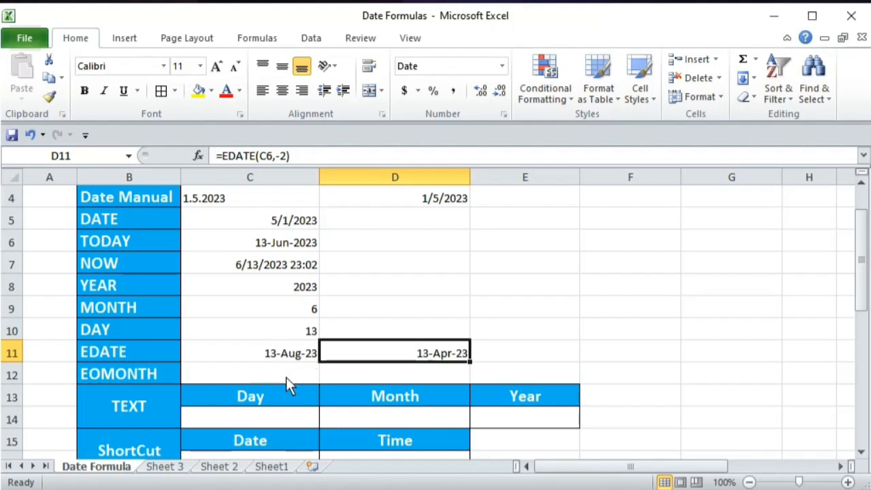
# Compare the EDATE formulas in C11 and D11 with the TODAY date in C6, and select C12 in the EOMONTH row
pyautogui.click(269, 355)
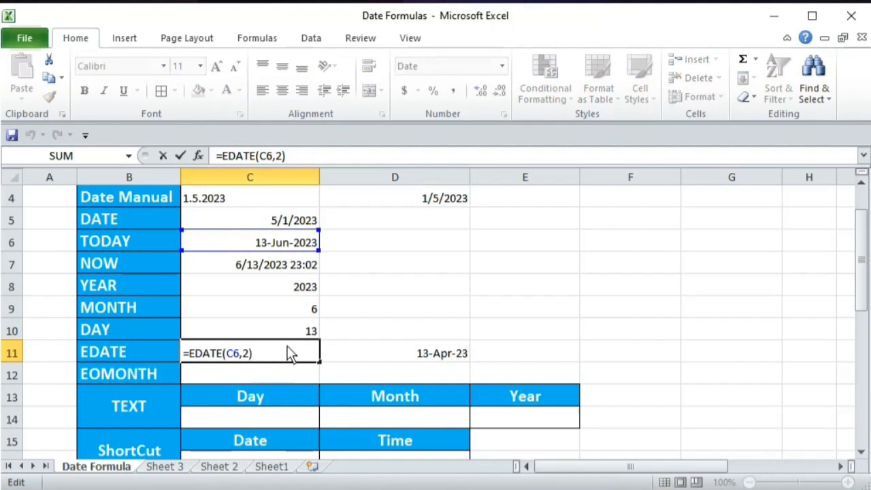
pyautogui.click(420, 354)
pyautogui.click(266, 243)
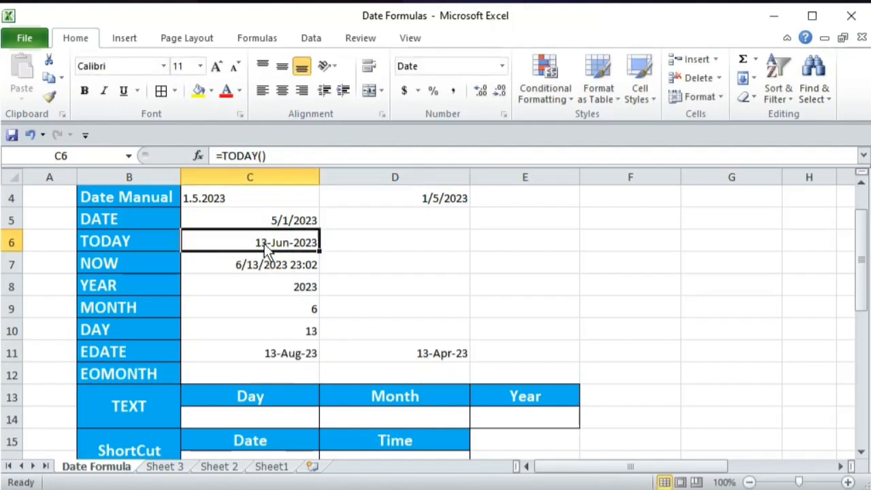
pyautogui.click(269, 354)
pyautogui.click(415, 357)
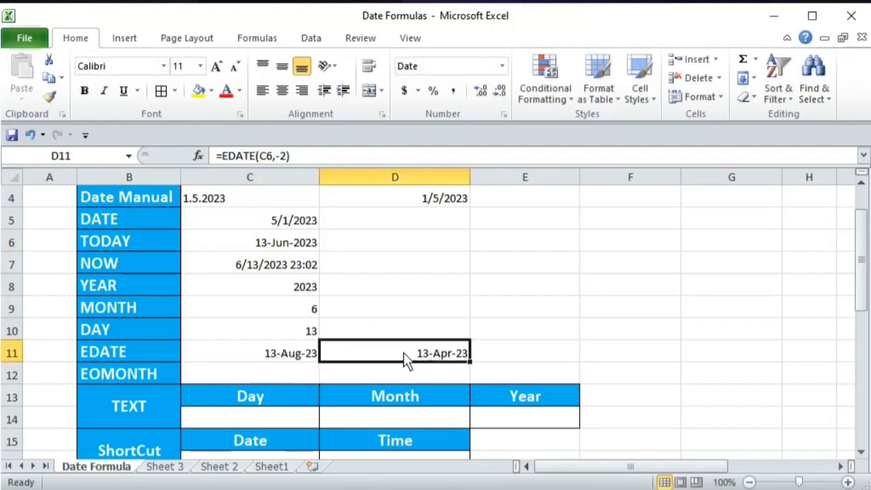
pyautogui.click(279, 378)
pyautogui.scroll(-1, 553, 327)
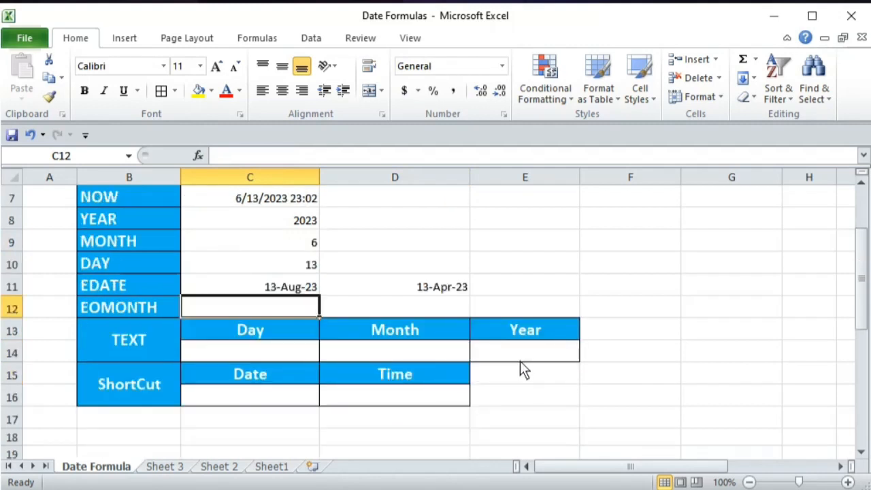
# Enter the formula =EOMONTH(C11,1) in cell C12 to get the last day of the month after the EDATE date
pyautogui.write('=')
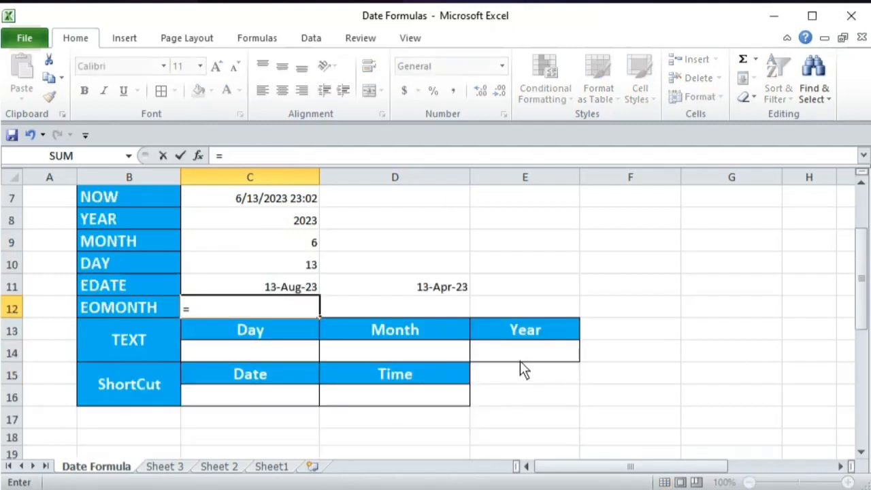
pyautogui.write('eomot')
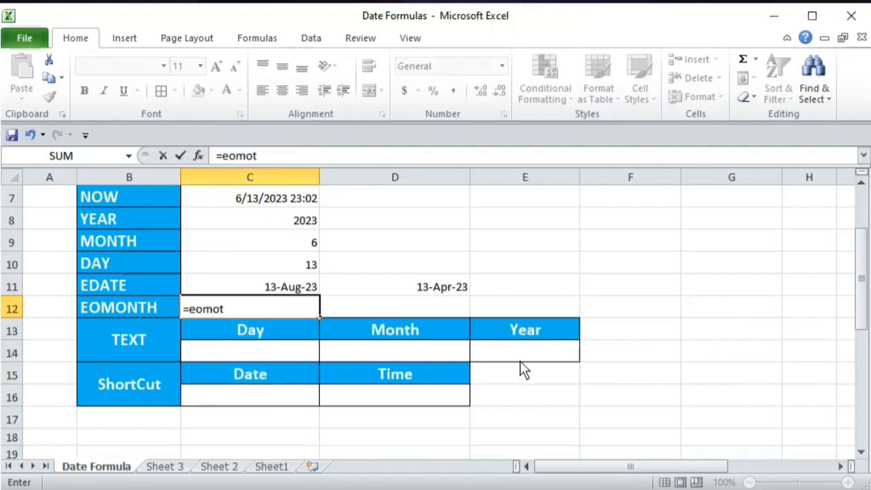
pyautogui.press('BackSpace')
pyautogui.write('nth')
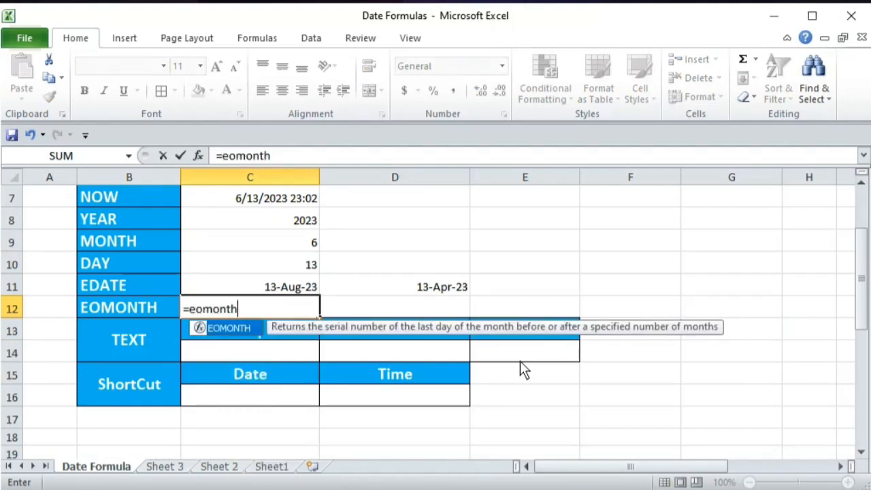
pyautogui.press('Tab')
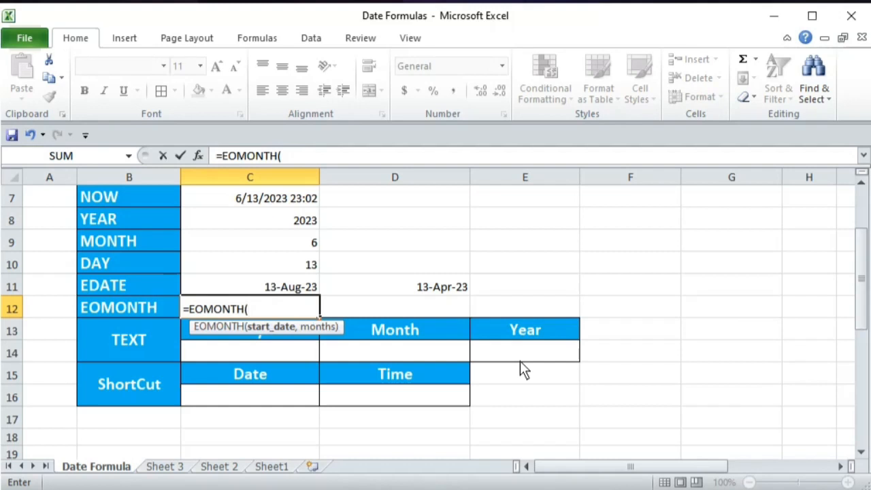
pyautogui.click(303, 293)
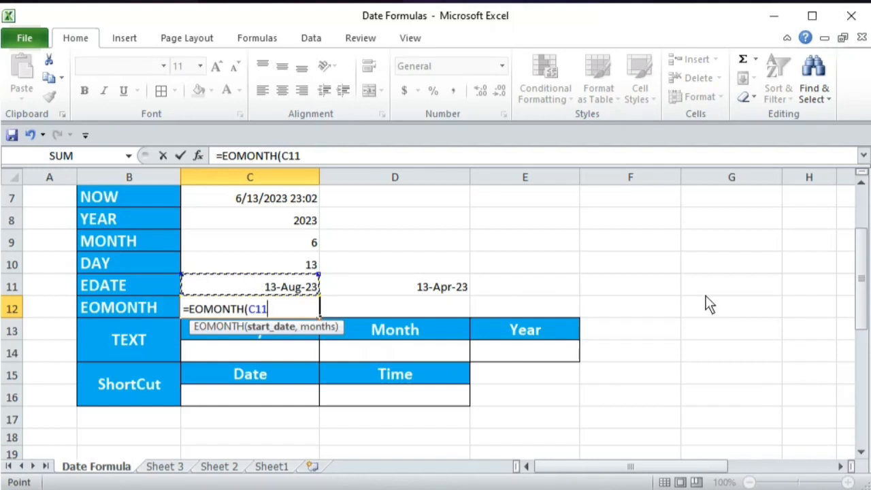
pyautogui.write(',')
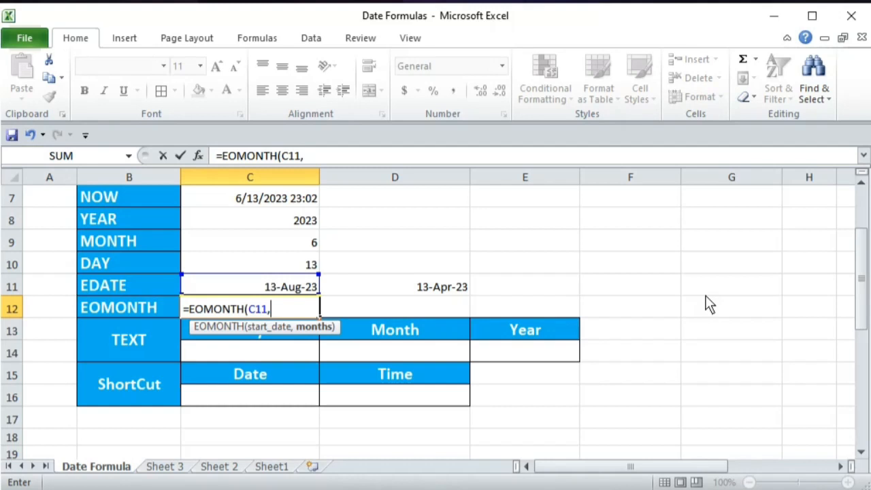
pyautogui.write('1)')
pyautogui.press('Return')
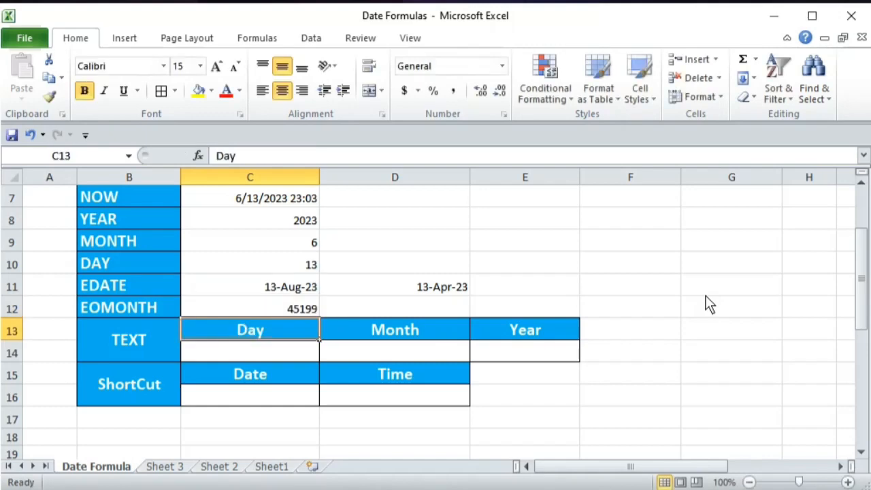
# Format the EOMONTH result in C12 as a date of type 14-Mar-01
pyautogui.press('Up')
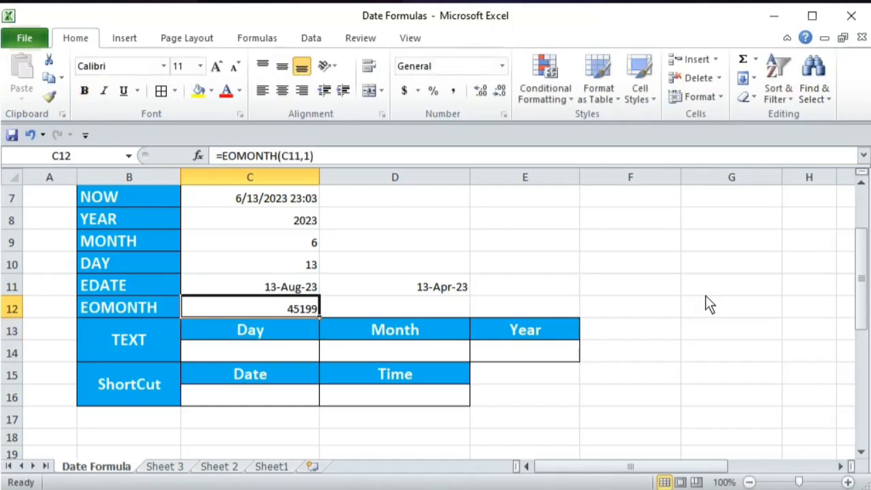
pyautogui.click(505, 68)
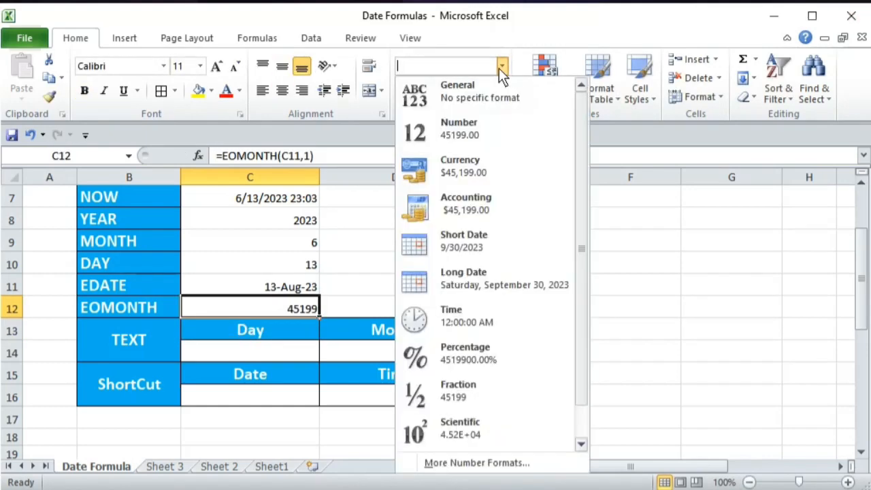
pyautogui.click(473, 463)
pyautogui.click(462, 295)
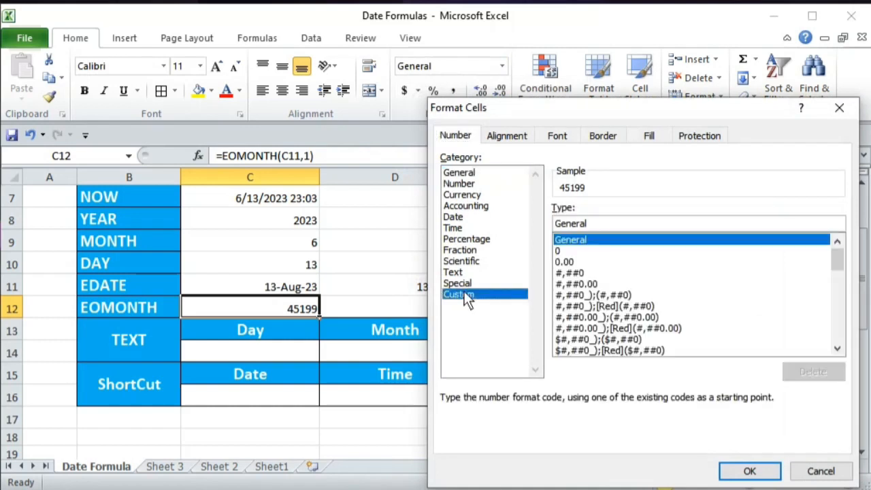
pyautogui.click(468, 217)
pyautogui.click(592, 288)
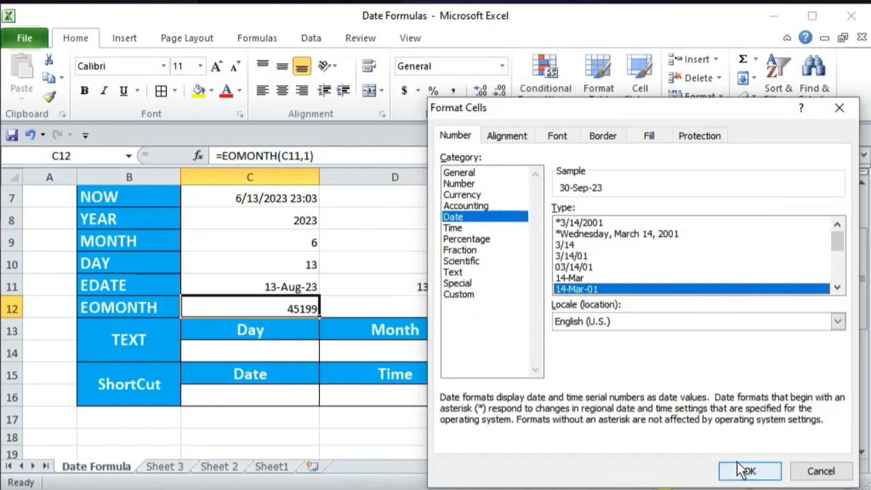
pyautogui.click(747, 470)
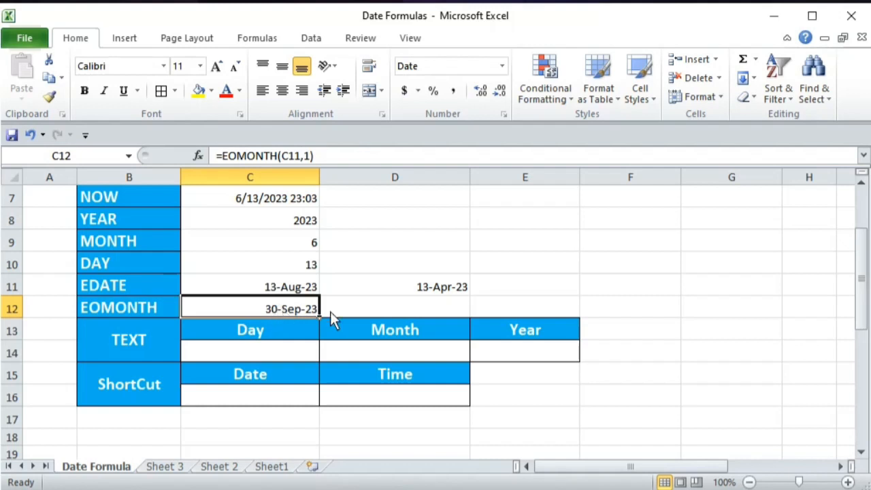
# Change the months argument of the EOMONTH formula in C12 to 0 for the end of the same month
pyautogui.doubleClick(288, 311)
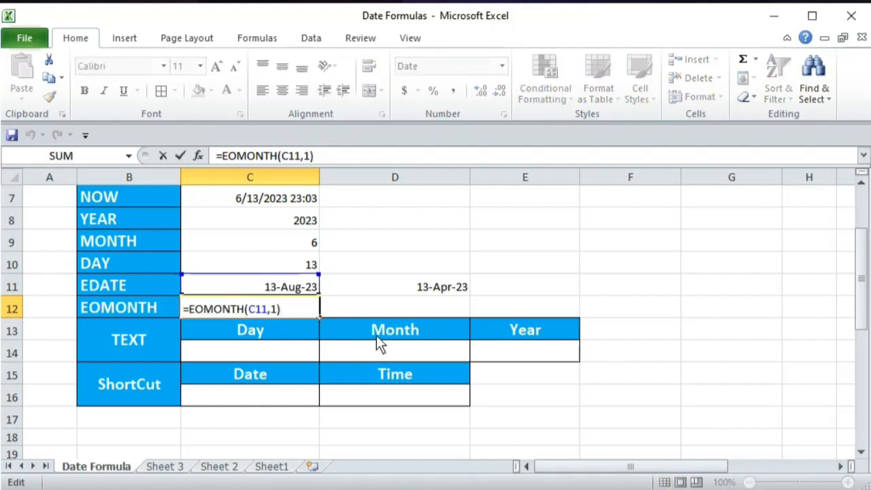
pyautogui.press('Left')
pyautogui.hotkey('shift', 'Left')
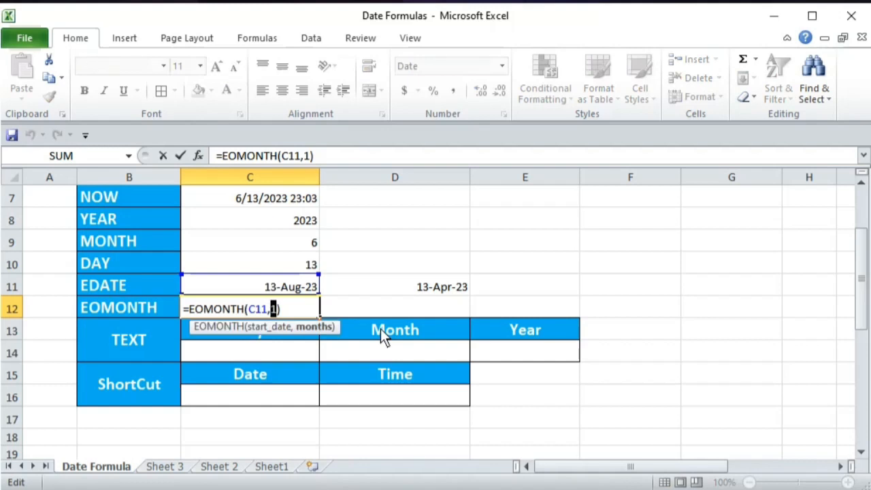
pyautogui.write('0')
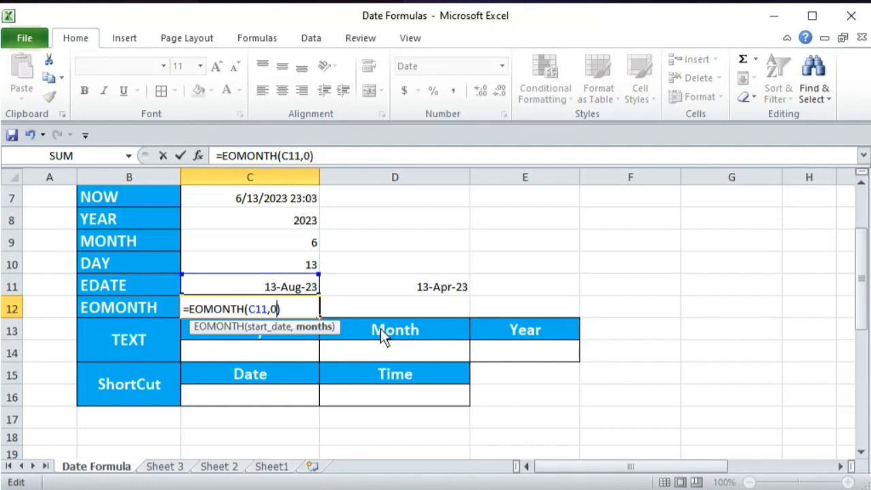
pyautogui.press('Return')
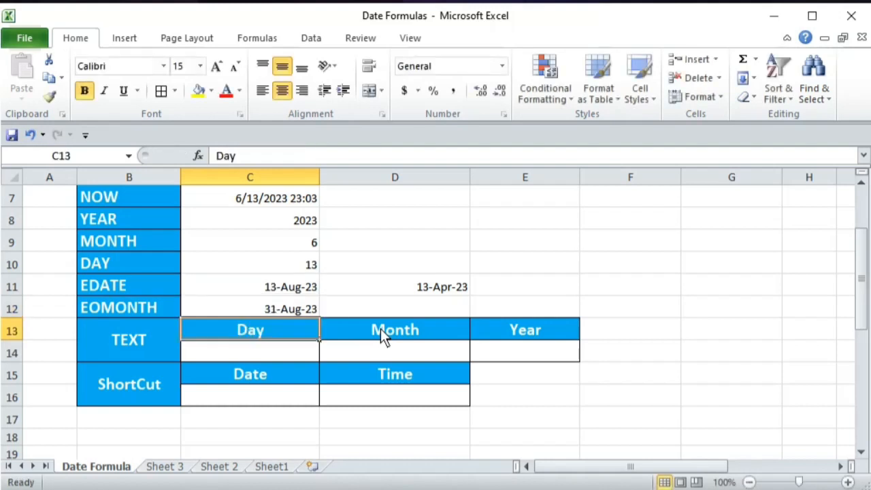
pyautogui.press('Up')
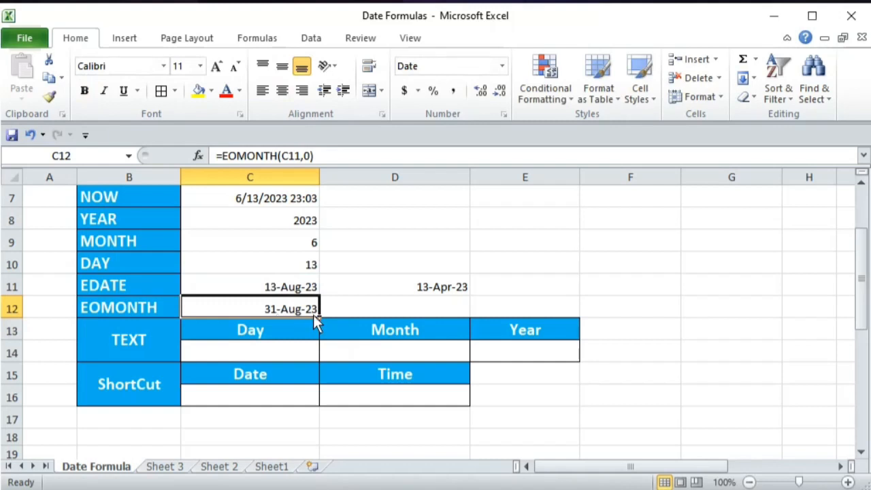
# Enter the formula =EOMONTH(C11,-1) in cell D12 to get the last day of the previous month
pyautogui.scroll(2, 266, 320)
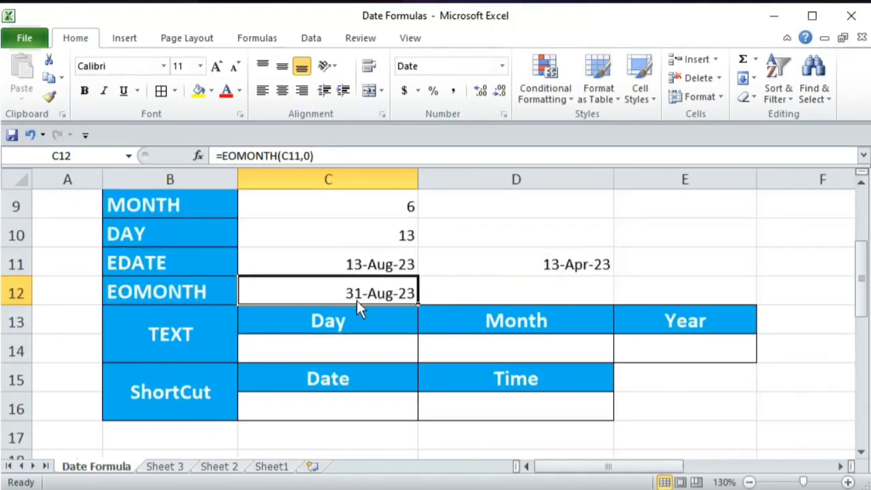
pyautogui.click(474, 295)
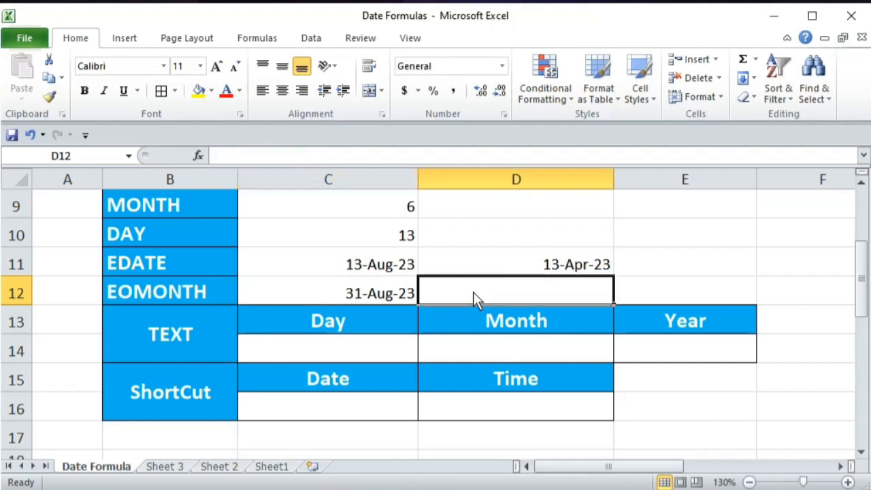
pyautogui.write('=')
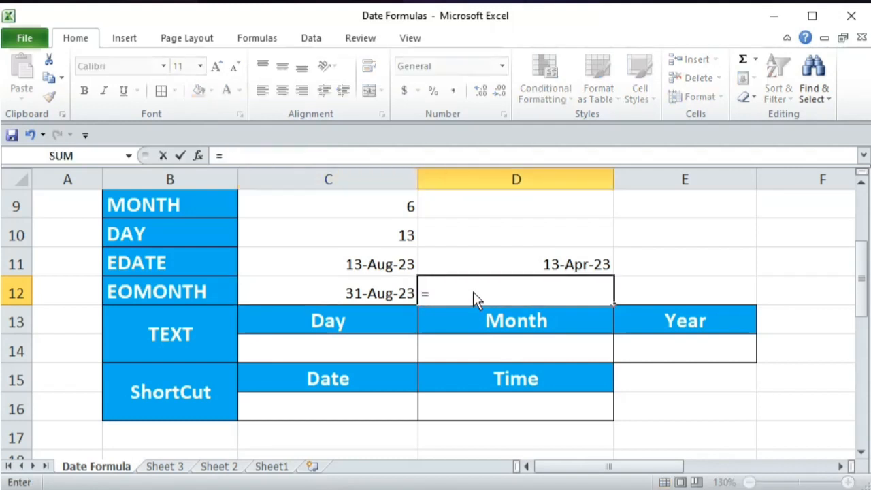
pyautogui.write('eom')
pyautogui.press('Tab')
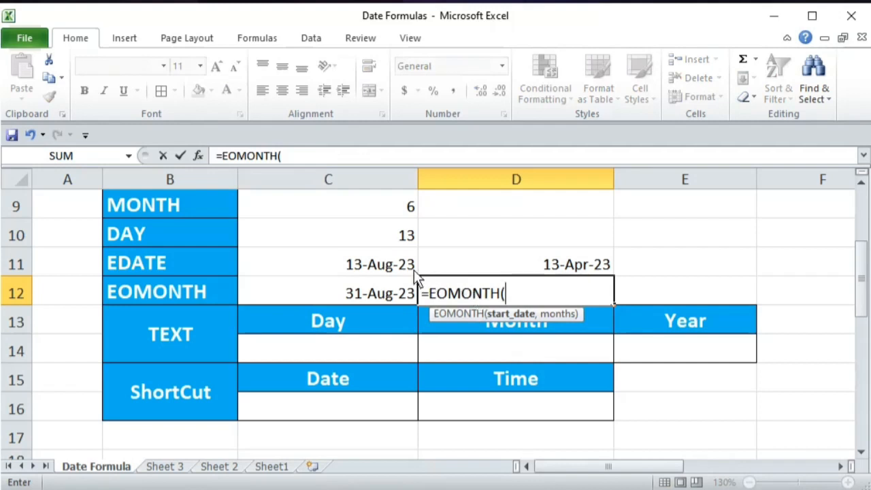
pyautogui.click(391, 271)
pyautogui.write(',')
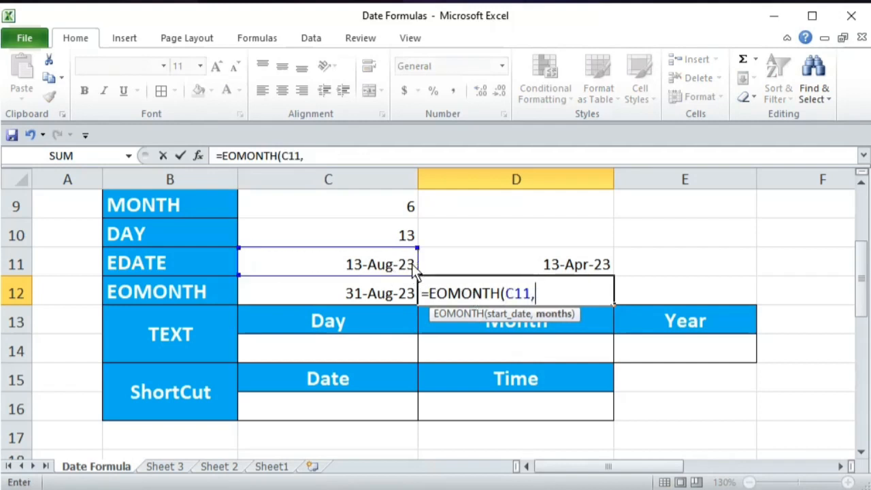
pyautogui.write('-1)')
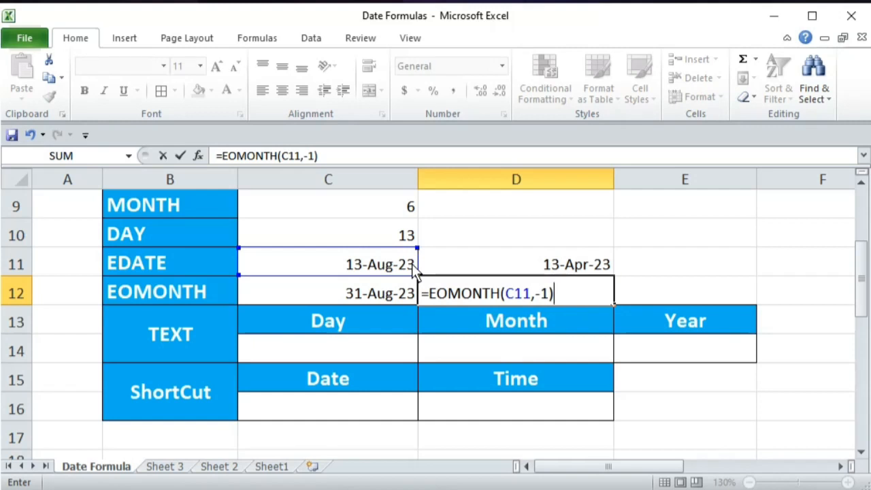
pyautogui.press('Return')
# Format the EOMONTH result in D12 as a date of type 14-Mar-01
pyautogui.press('Up')
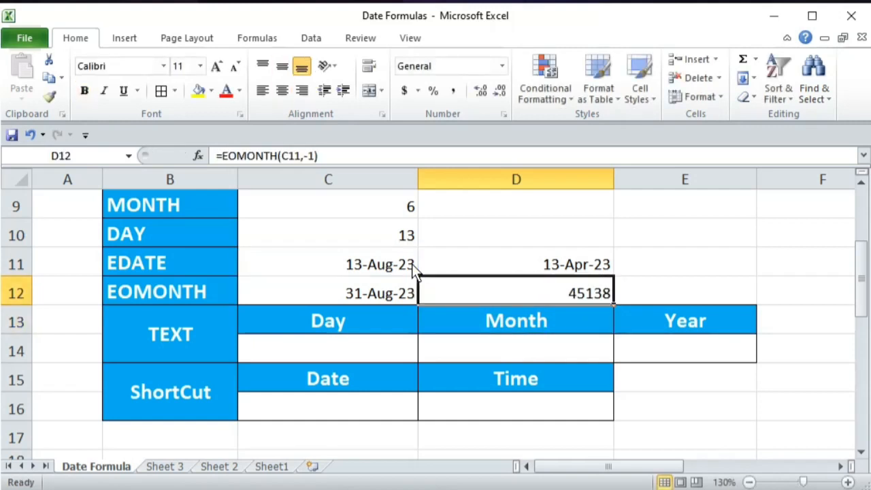
pyautogui.click(503, 66)
pyautogui.click(462, 466)
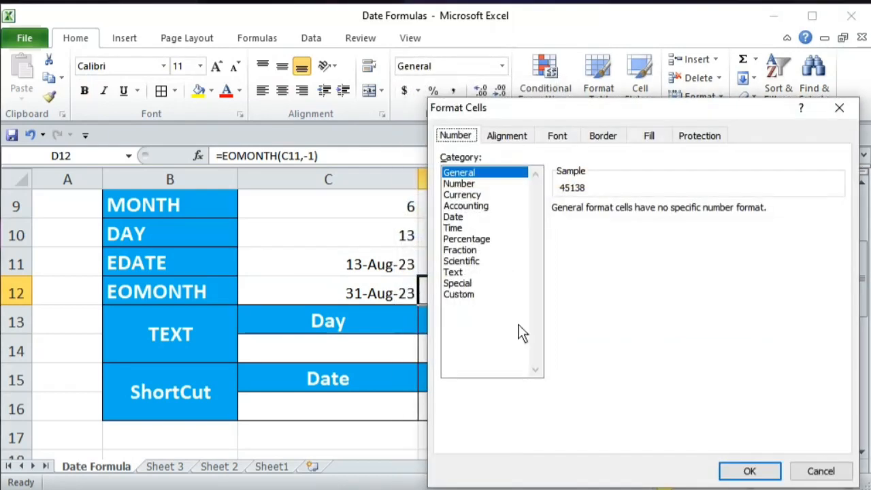
pyautogui.click(463, 217)
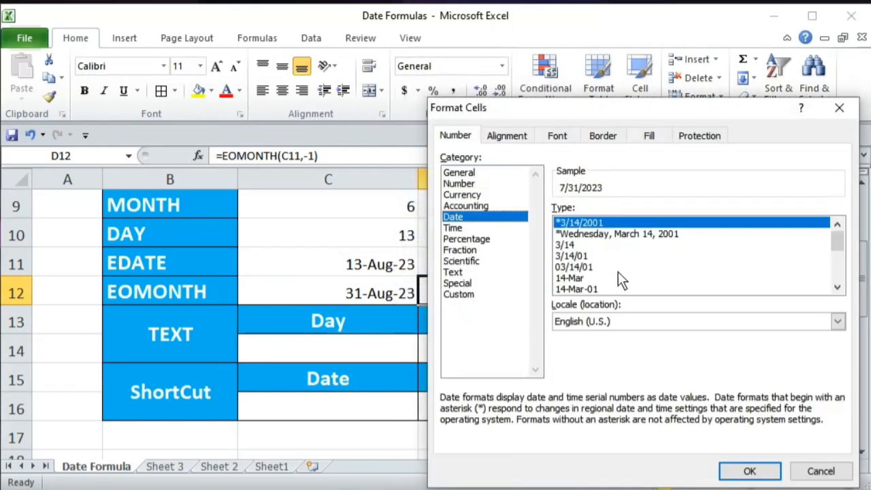
pyautogui.click(616, 284)
pyautogui.click(734, 469)
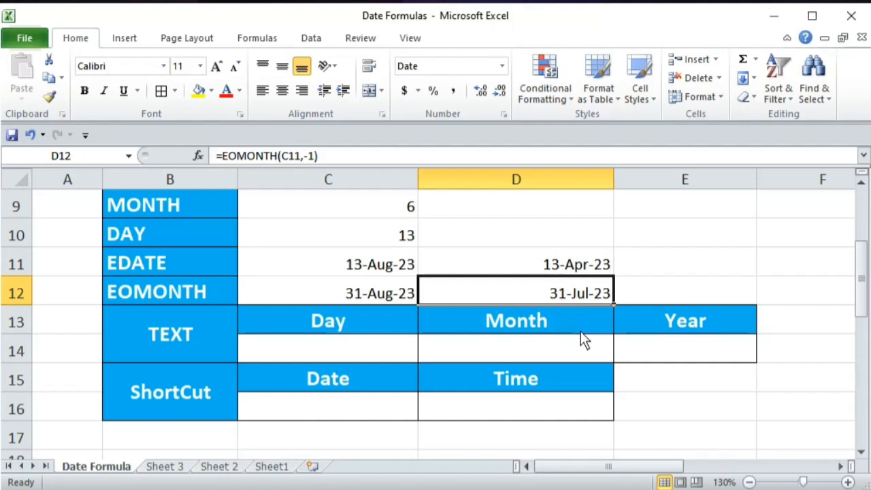
# Compare the EOMONTH formulas in C12 and D12 with the EDATE start date in C11
pyautogui.click(378, 294)
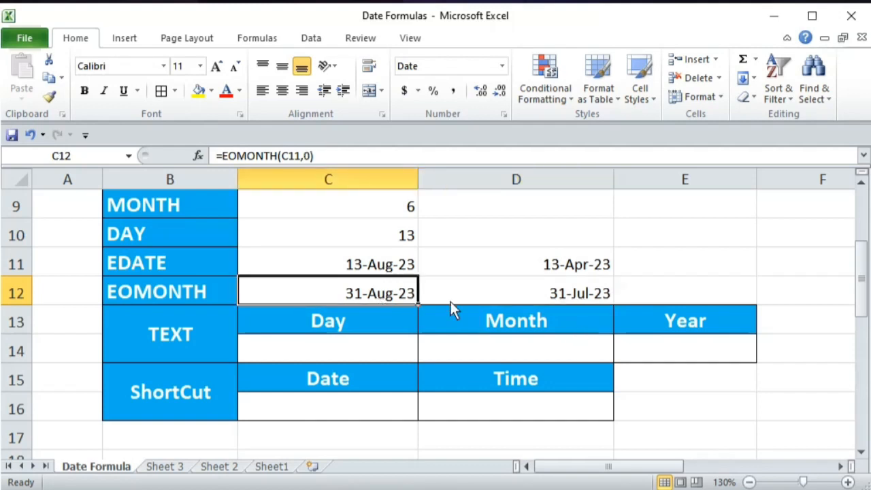
pyautogui.click(558, 293)
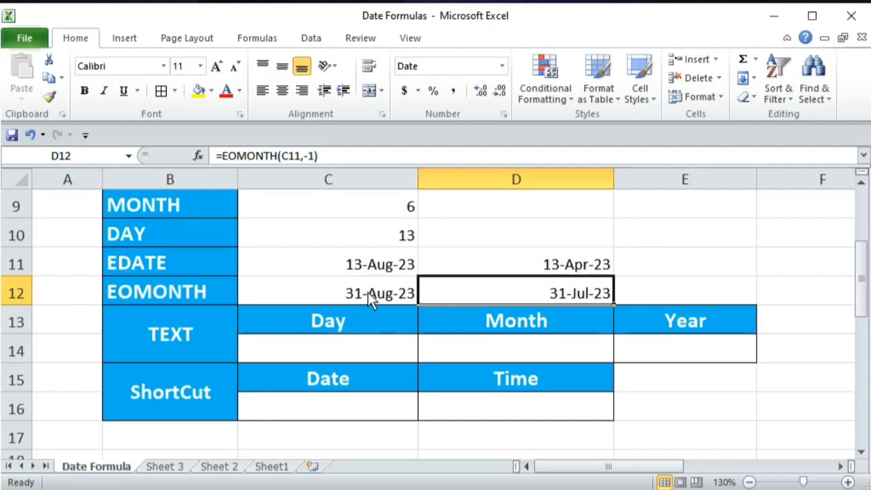
pyautogui.click(375, 294)
pyautogui.click(558, 296)
pyautogui.click(388, 272)
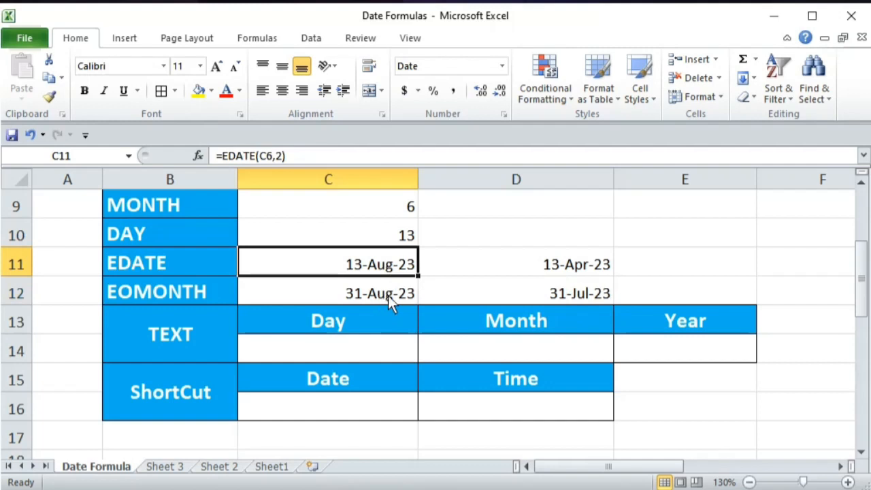
# Enter the formula =EOMONTH(C11,0)+1 in cell E12 to get the first day of the following month
pyautogui.click(639, 298)
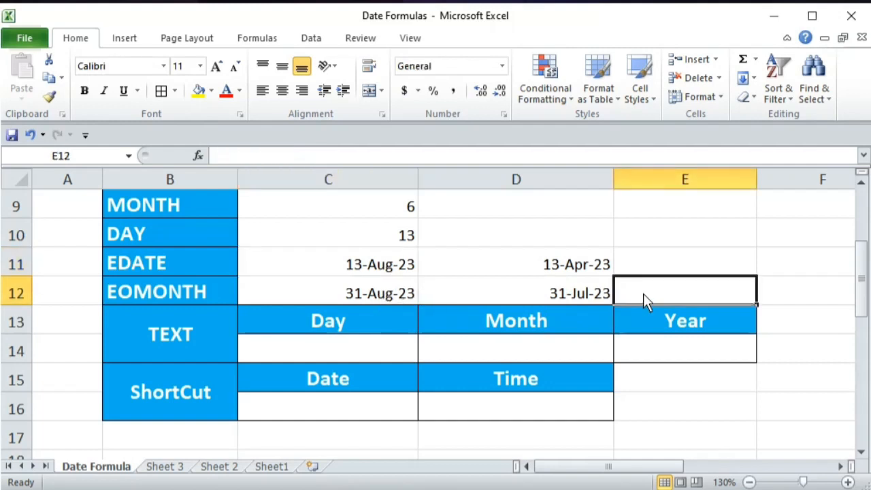
pyautogui.write('=eo')
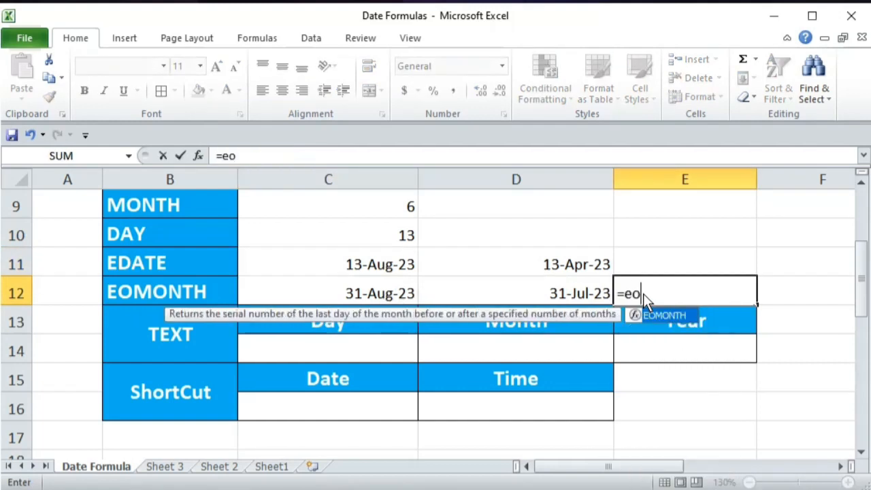
pyautogui.press('Tab')
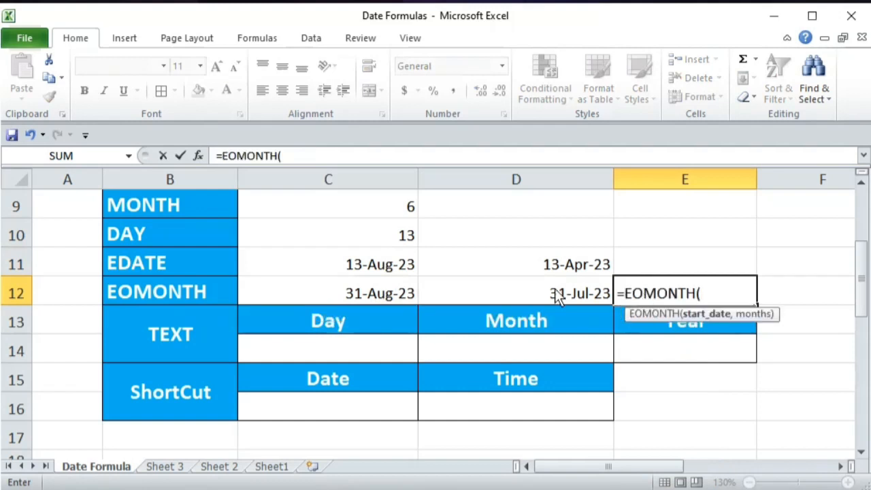
pyautogui.click(370, 269)
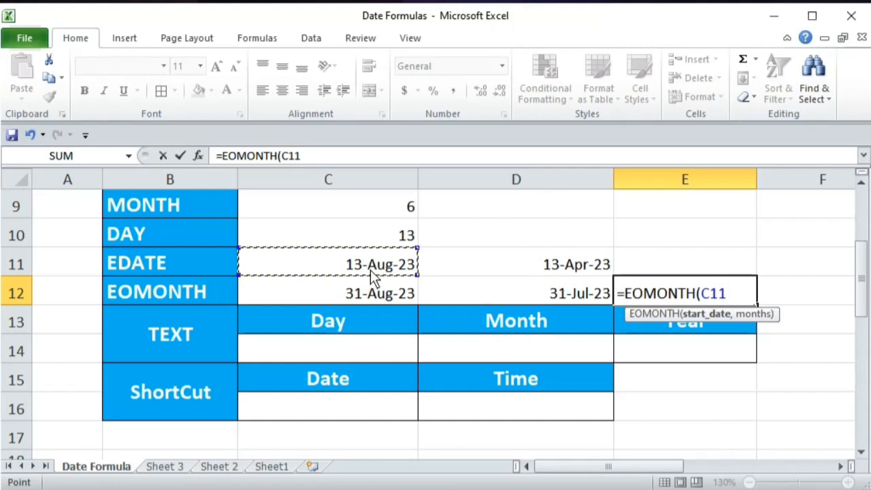
pyautogui.write(',')
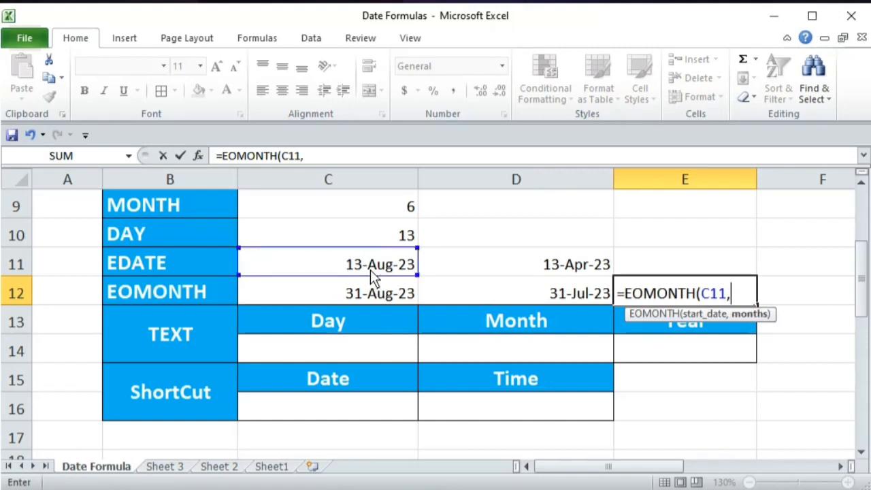
pyautogui.write('0)')
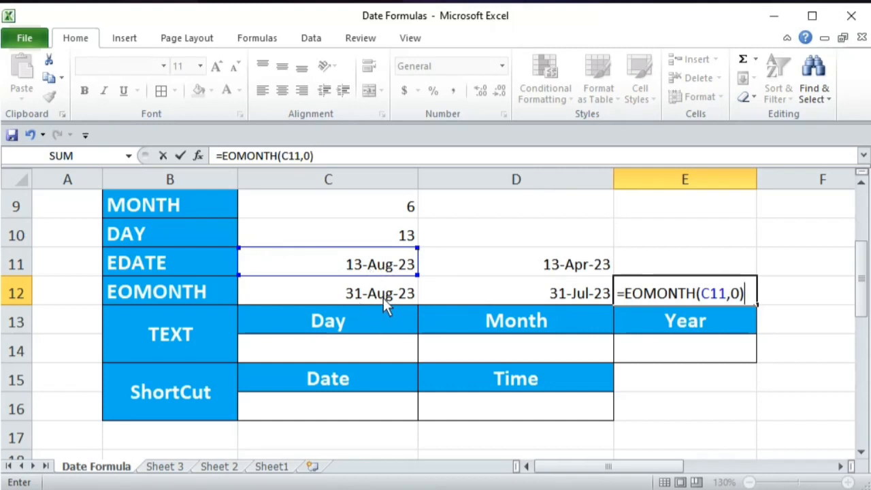
pyautogui.write('+1')
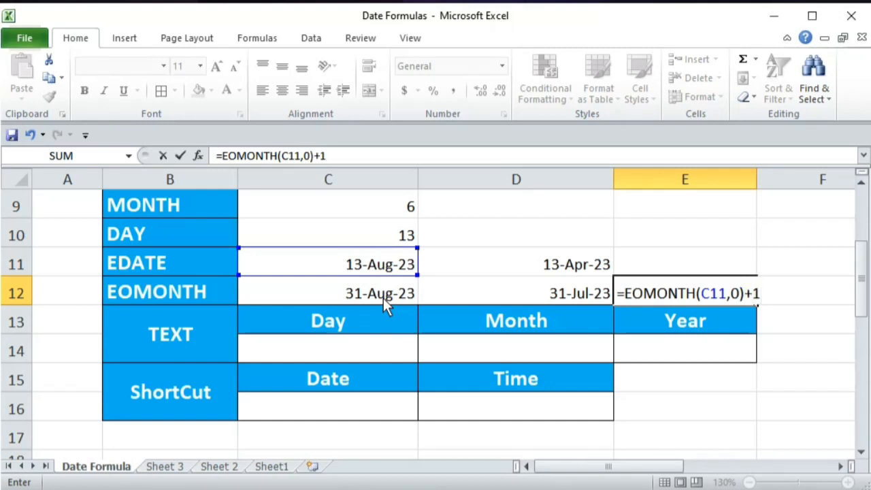
pyautogui.press('Return')
pyautogui.press('Up')
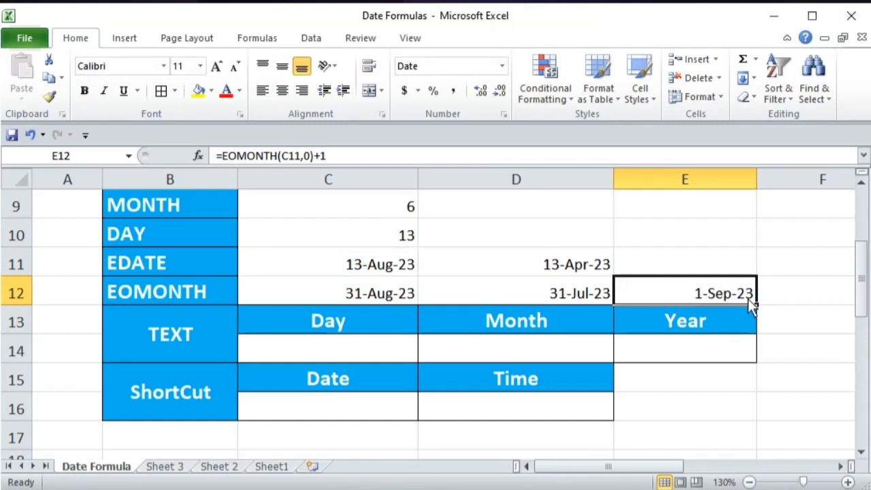
# Enter the formula =EOMONTH(C11,-1)+1 in cell F12 to get the first day of the same month
pyautogui.click(574, 300)
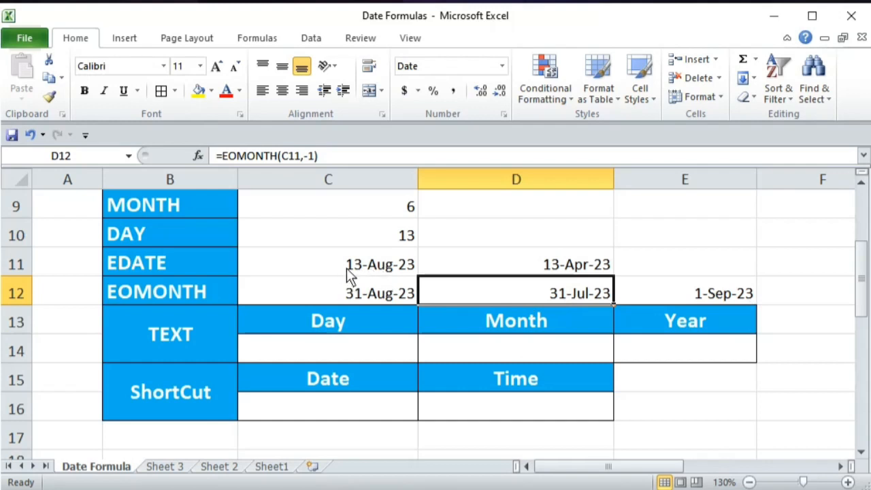
pyautogui.click(373, 268)
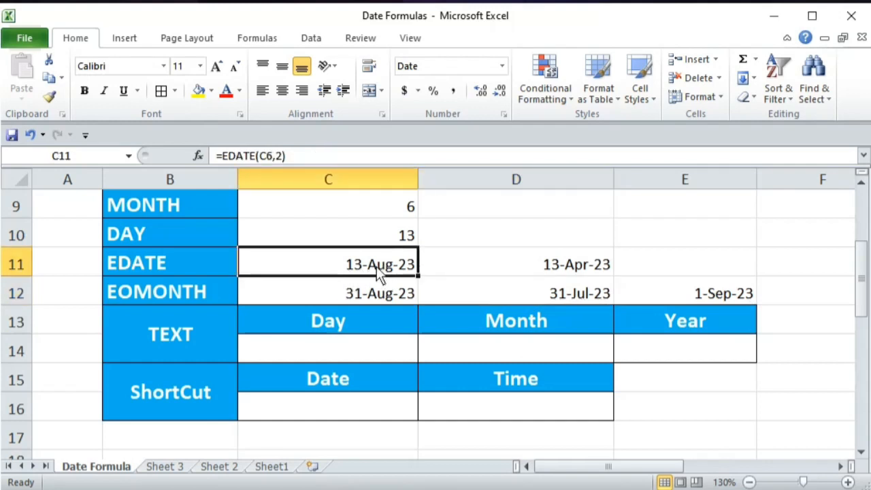
pyautogui.click(806, 297)
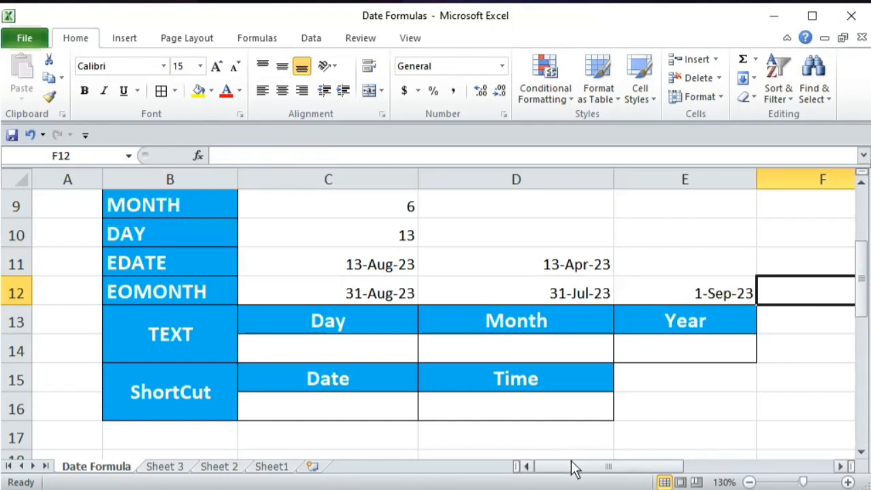
pyautogui.moveTo(573, 467); pyautogui.dragTo(599, 473)
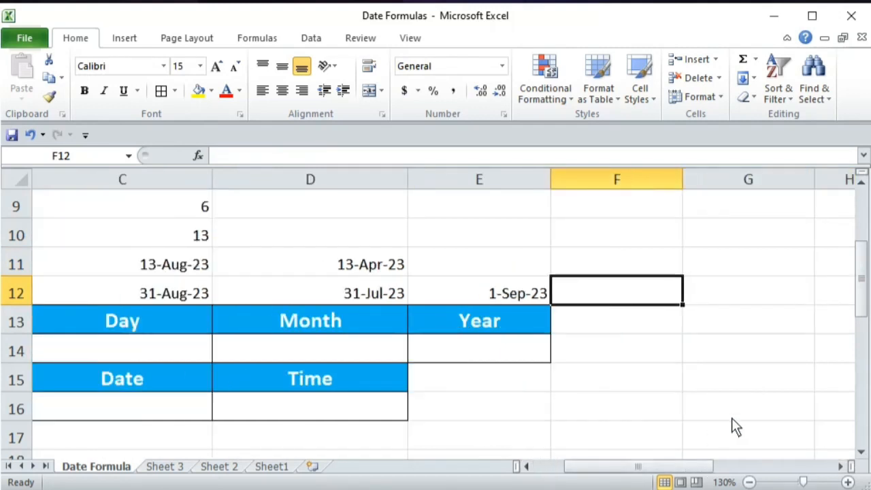
pyautogui.write('=eo')
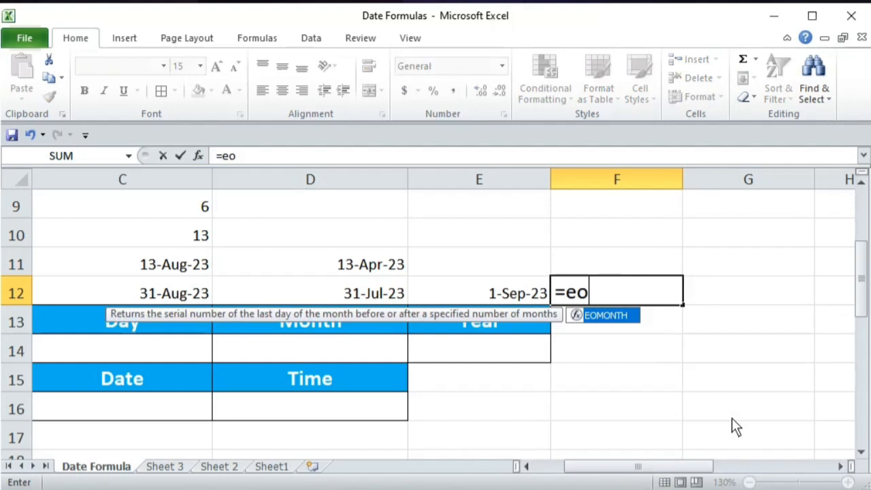
pyautogui.press('Tab')
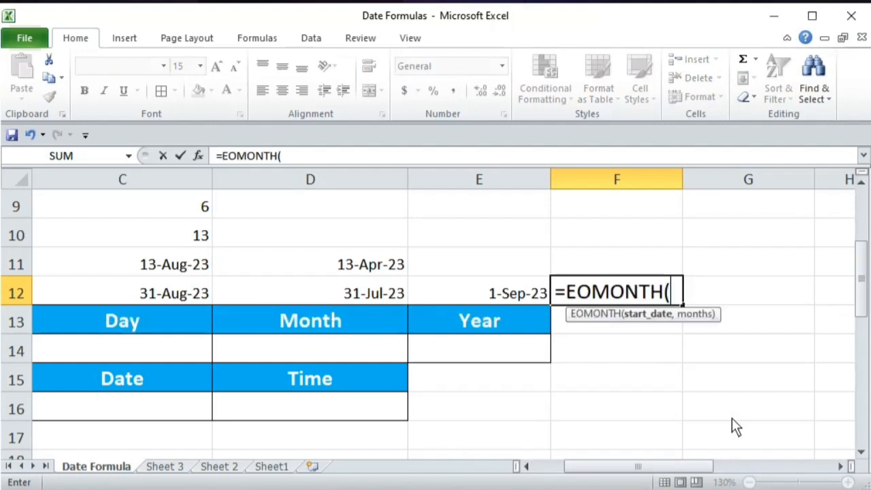
pyautogui.click(185, 269)
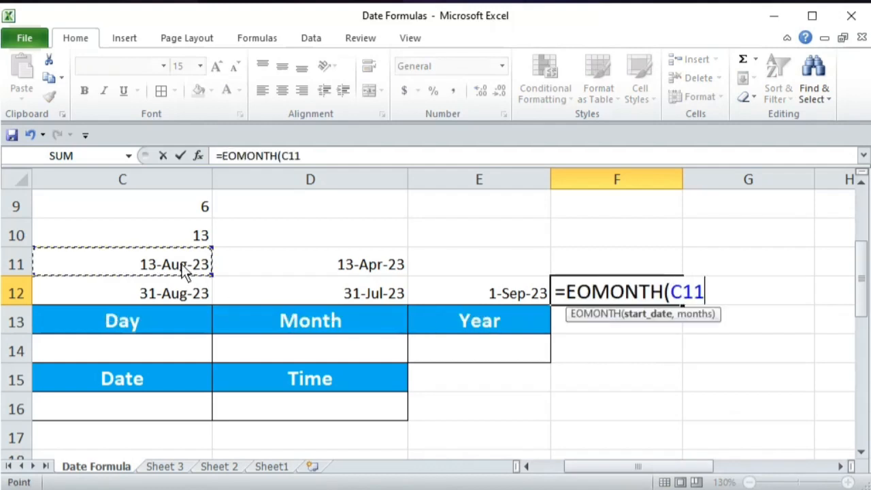
pyautogui.write(',')
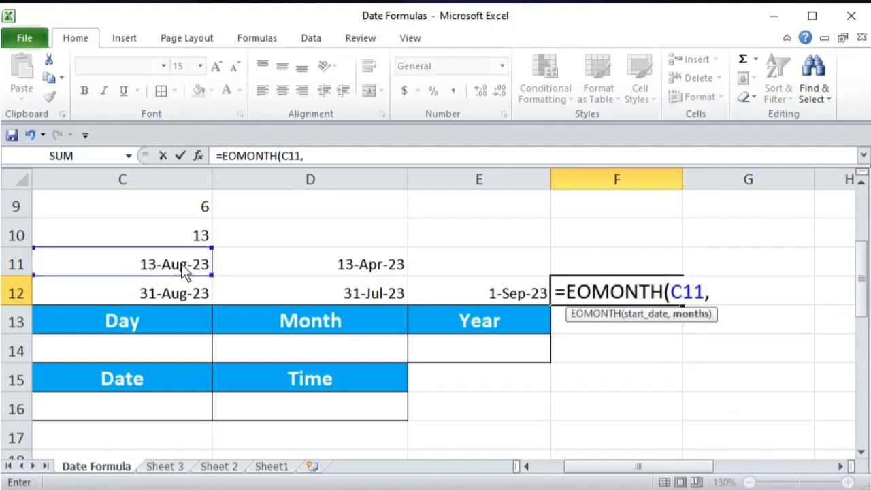
pyautogui.write('-1)')
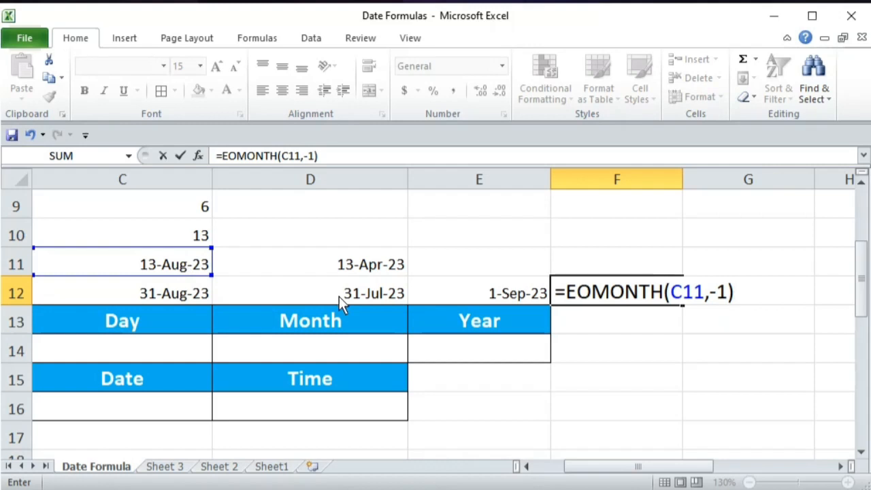
pyautogui.write('+1')
pyautogui.press('Return')
pyautogui.press('Up')
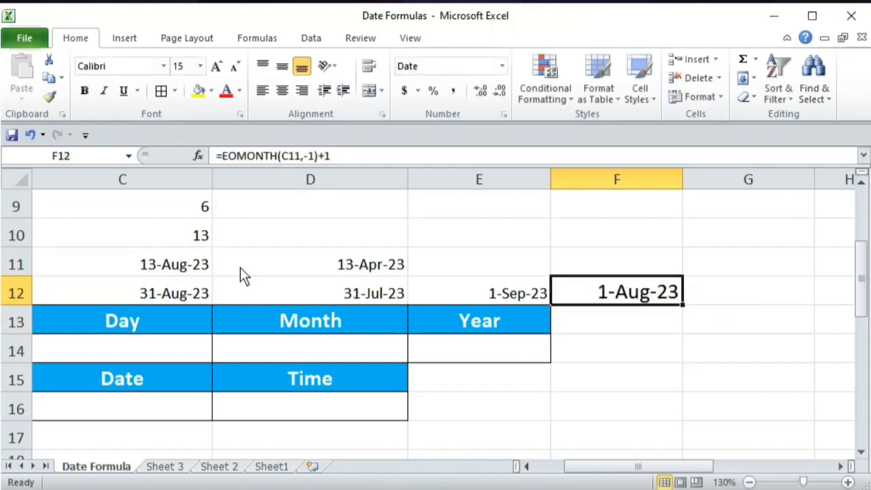
# Compare the four EOMONTH results in C12:F12 with the EDATE start date in C11
pyautogui.click(181, 269)
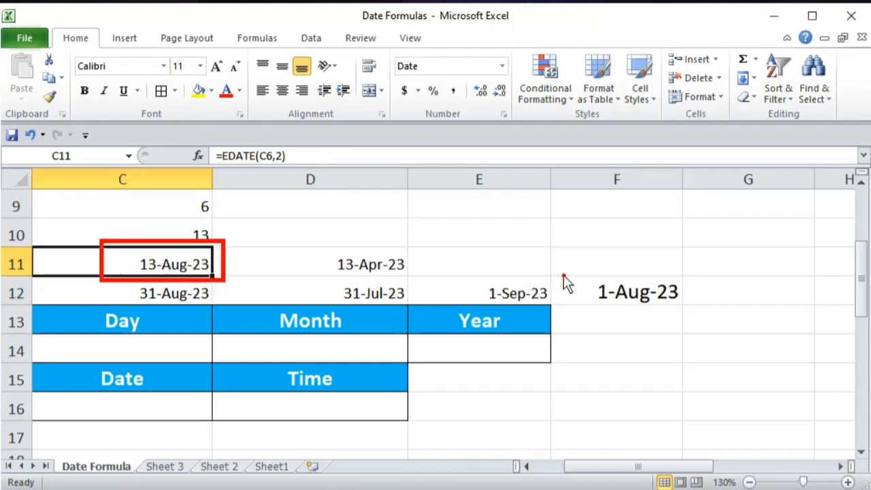
pyautogui.moveTo(564, 275); pyautogui.dragTo(709, 310)
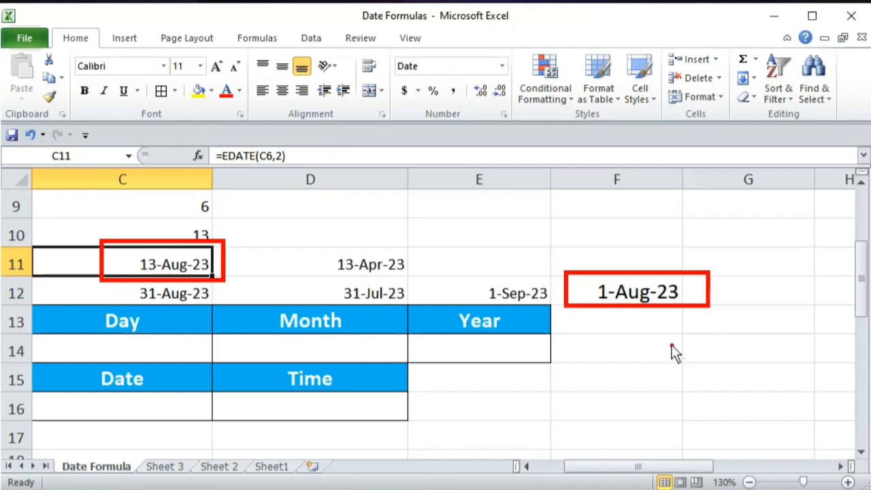
pyautogui.press('Escape')
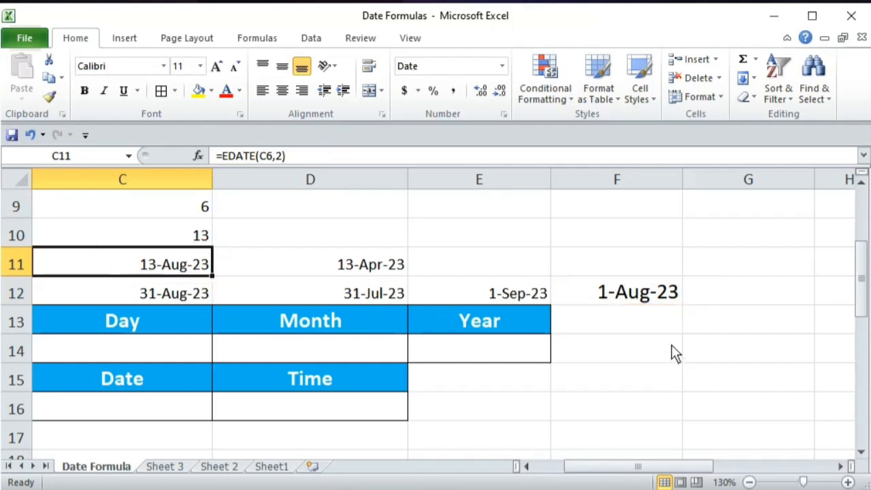
pyautogui.click(143, 352)
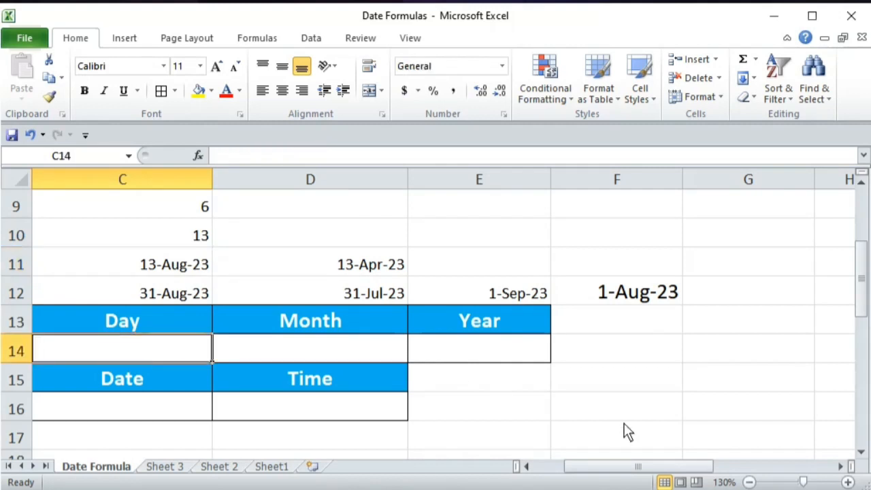
pyautogui.moveTo(598, 468); pyautogui.dragTo(572, 473)
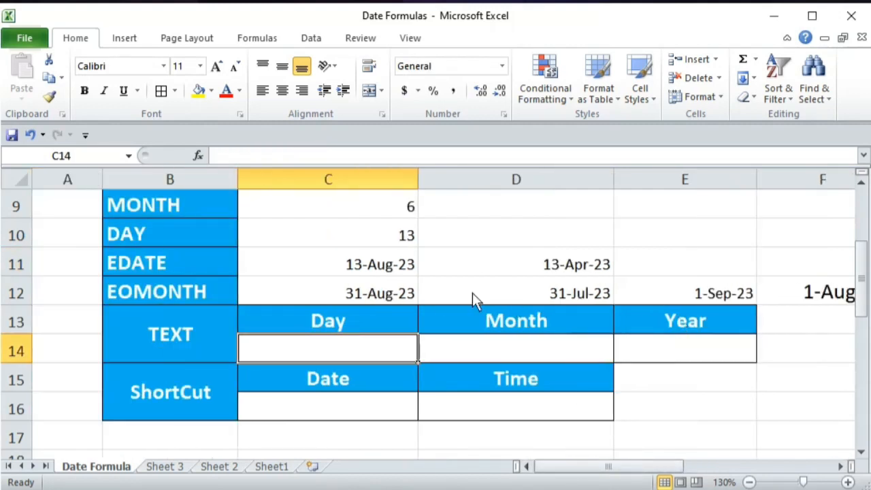
pyautogui.moveTo(388, 296); pyautogui.dragTo(768, 290)
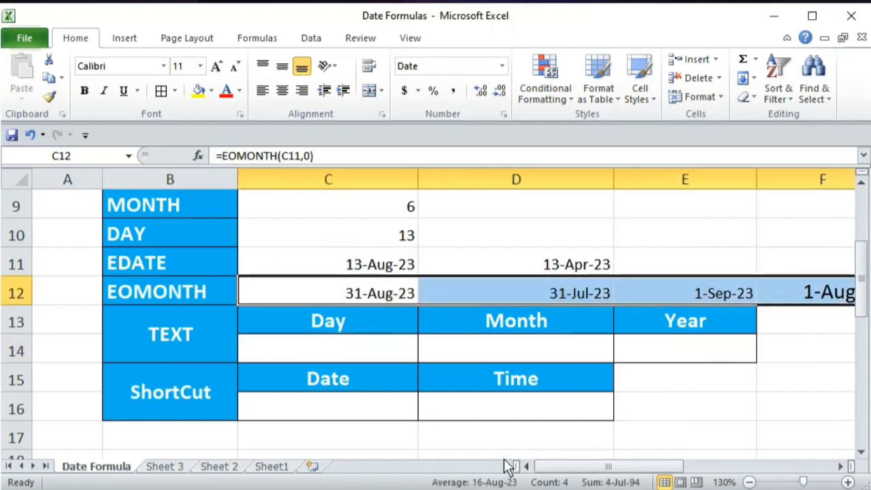
pyautogui.moveTo(548, 470); pyautogui.dragTo(564, 466)
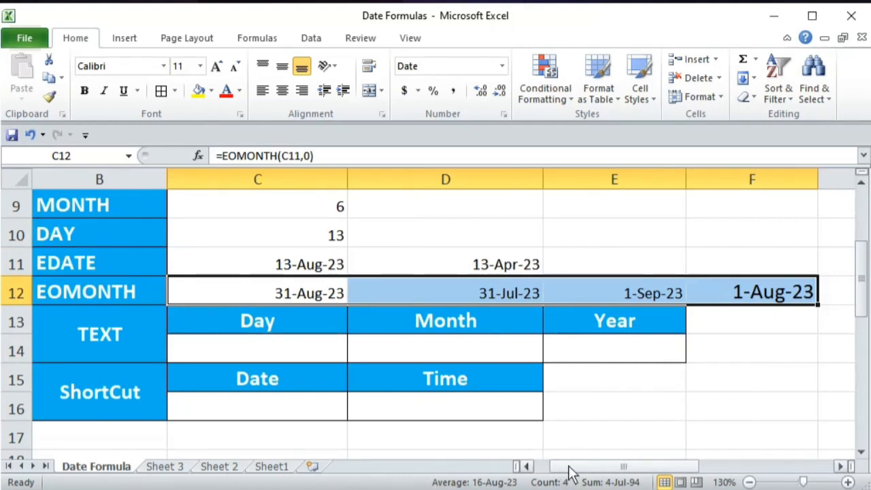
pyautogui.click(754, 303)
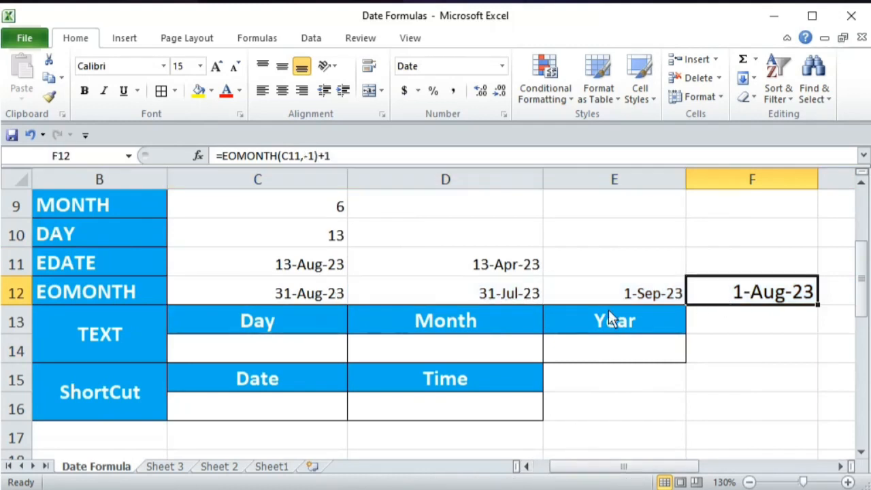
pyautogui.moveTo(313, 293); pyautogui.dragTo(723, 295)
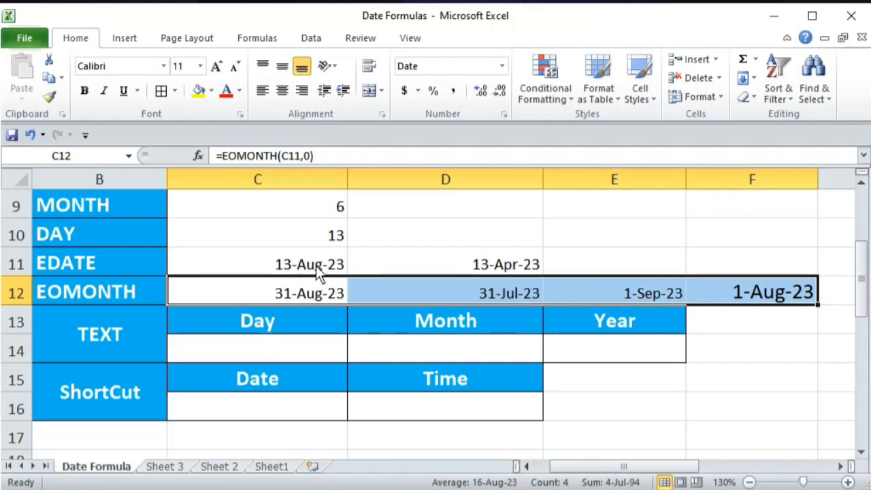
pyautogui.moveTo(316, 265); pyautogui.dragTo(755, 288)
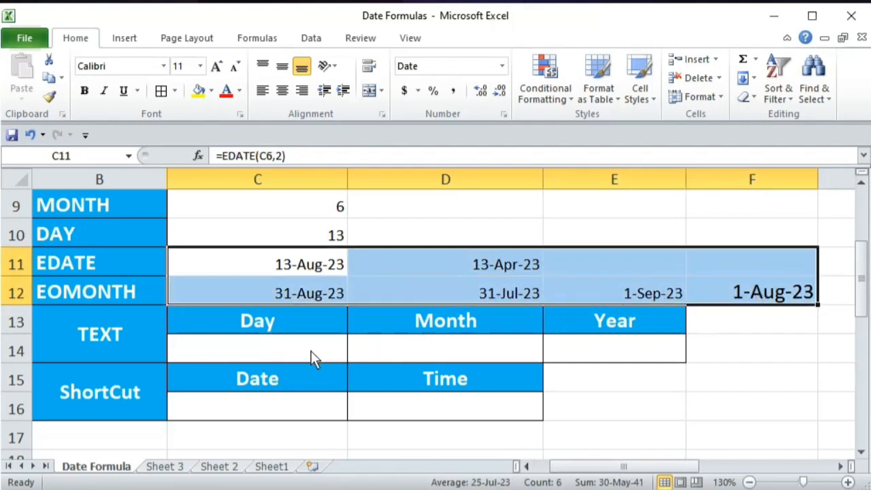
pyautogui.click(739, 293)
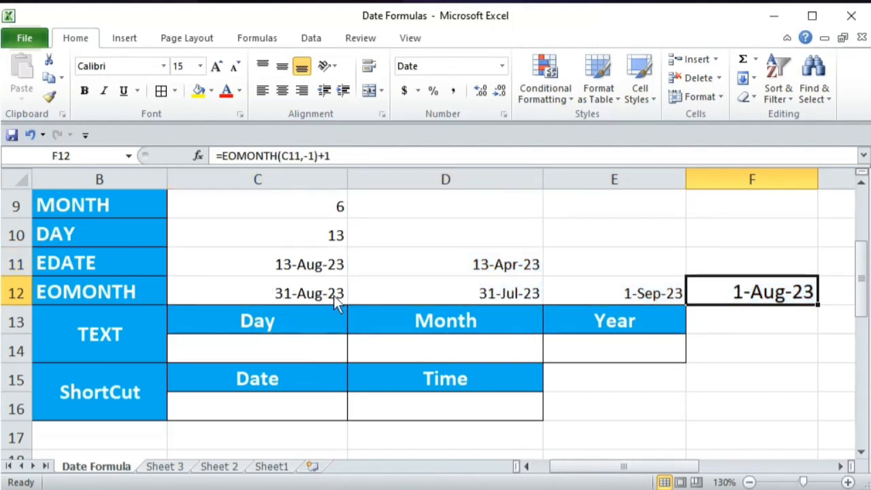
pyautogui.moveTo(299, 270); pyautogui.dragTo(754, 292)
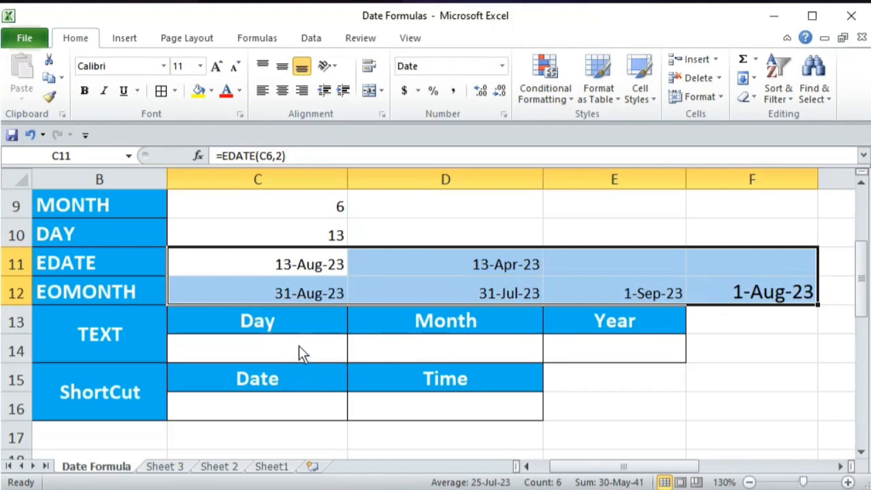
# Compare the YEAR, MONTH and DAY results in C8:C10 with the blank TEXT section in row 14
pyautogui.click(113, 345)
pyautogui.click(264, 351)
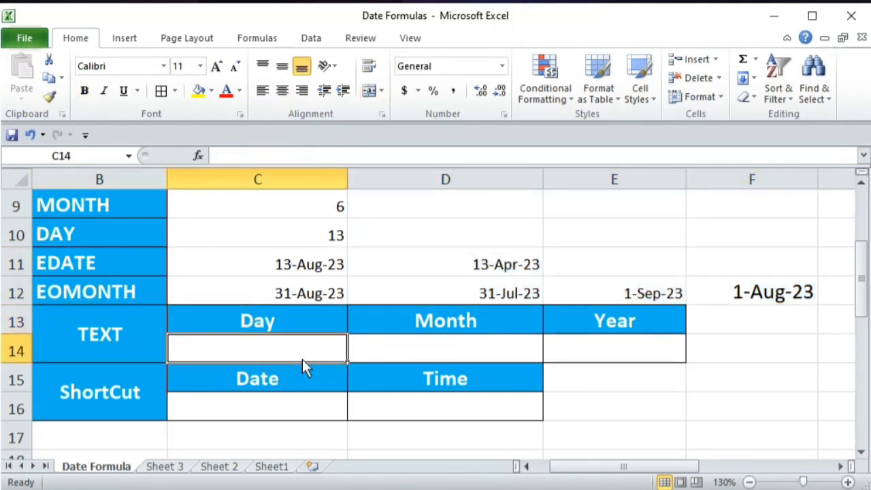
pyautogui.scroll(1, 302, 359)
pyautogui.moveTo(303, 263); pyautogui.dragTo(329, 315)
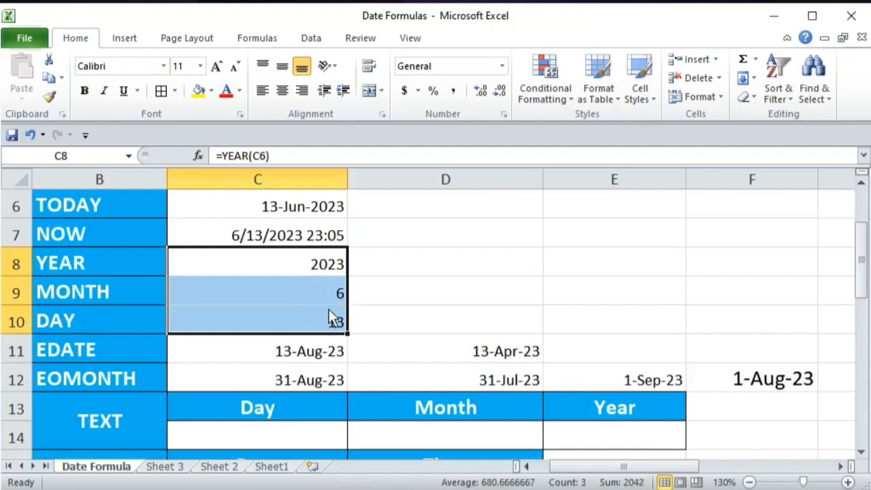
pyautogui.scroll(-1, 261, 353)
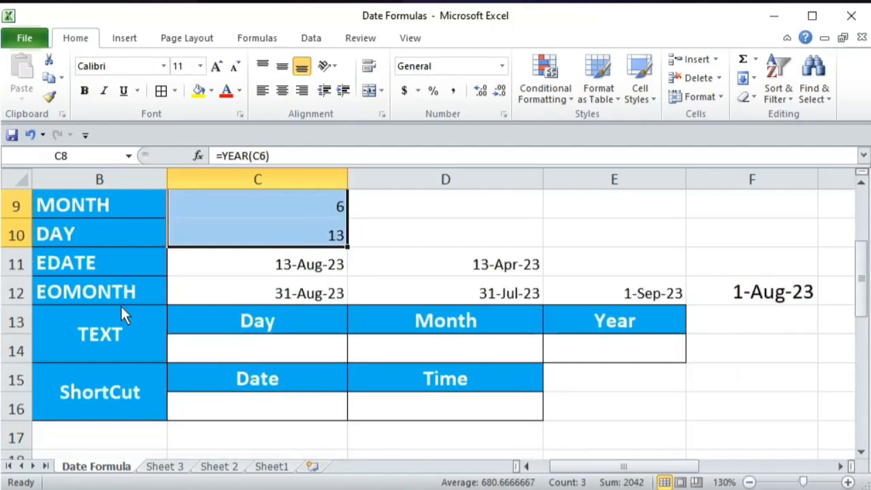
# Start a TEXT formula in cell C14 with the EOMONTH date in C12 as its value
pyautogui.click(91, 340)
pyautogui.click(232, 359)
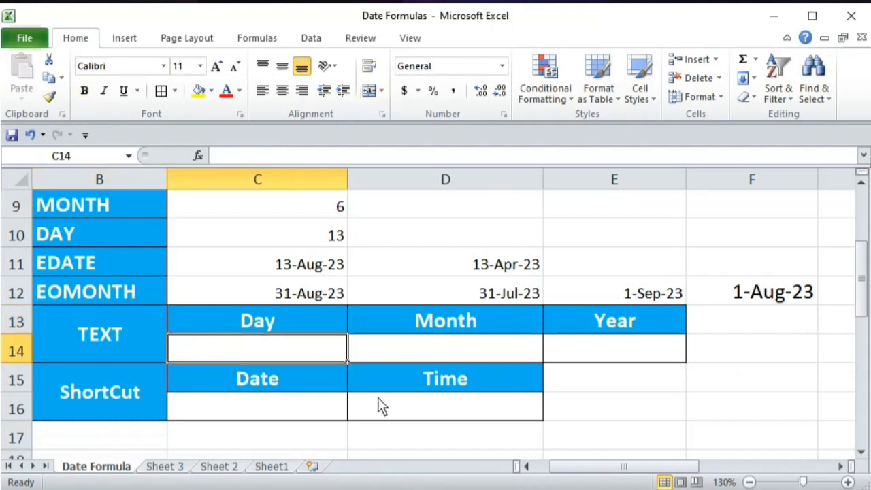
pyautogui.write('=')
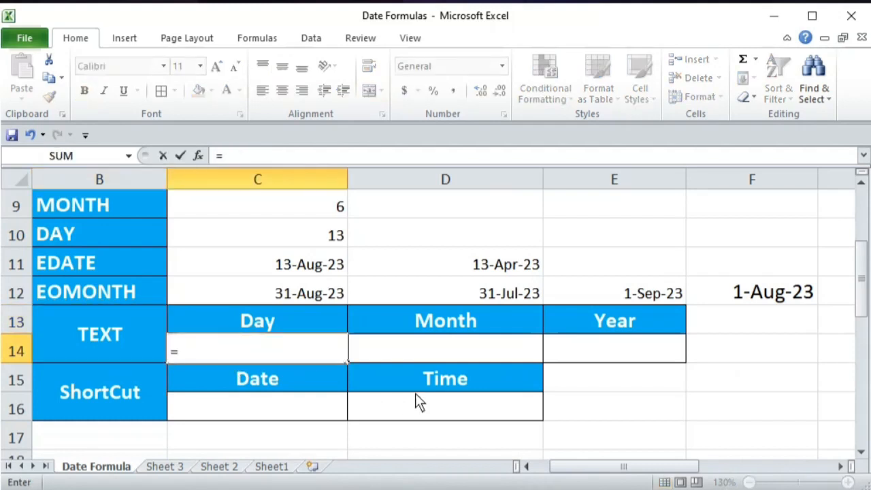
pyautogui.write('text')
pyautogui.press('Tab')
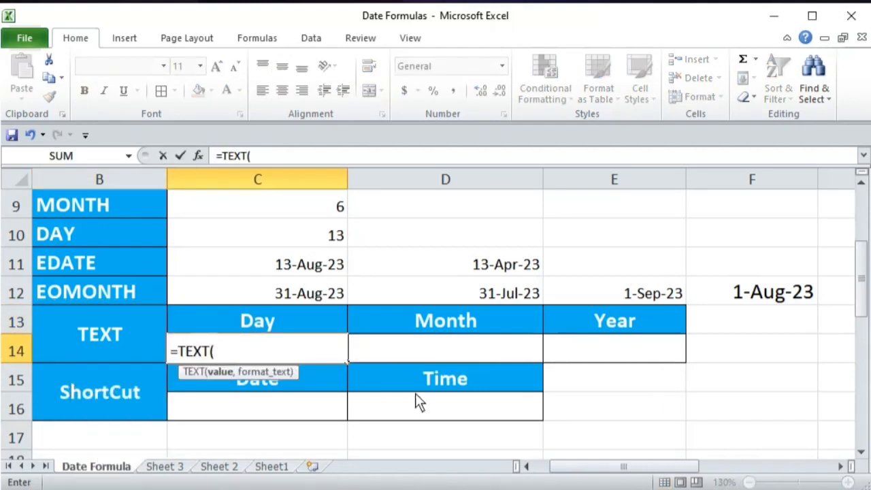
pyautogui.click(298, 294)
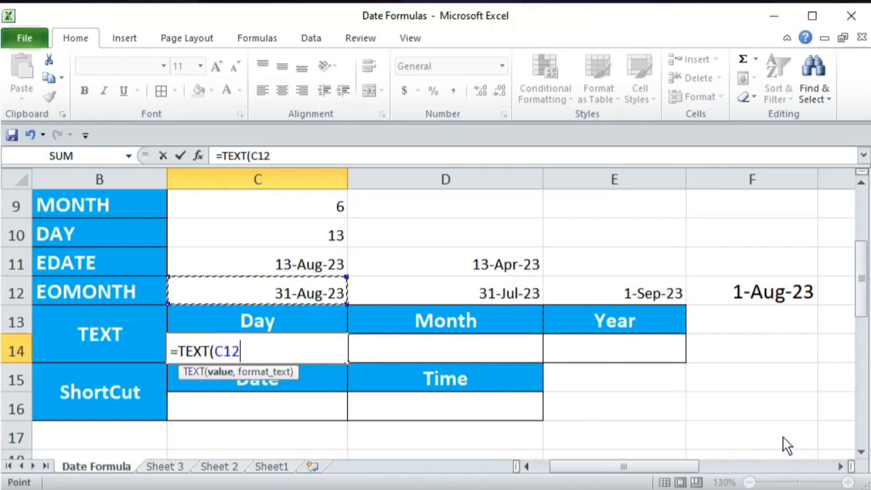
pyautogui.write(',')
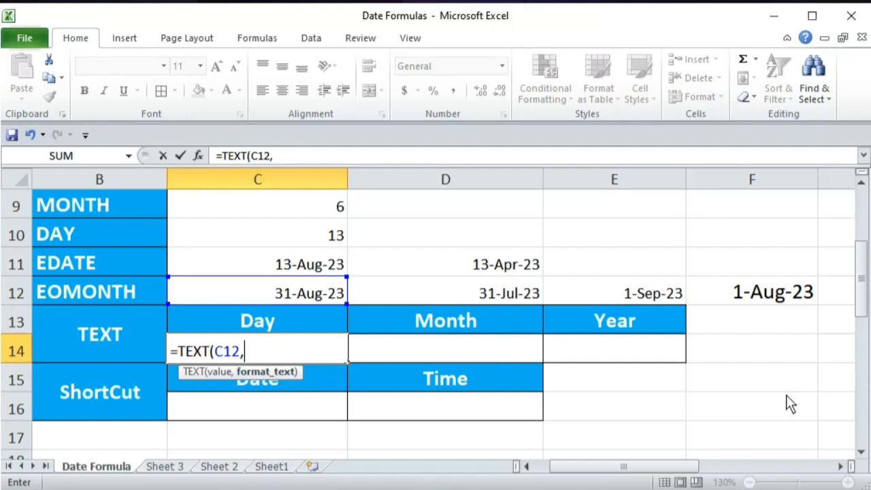
pyautogui.press('BackSpace')
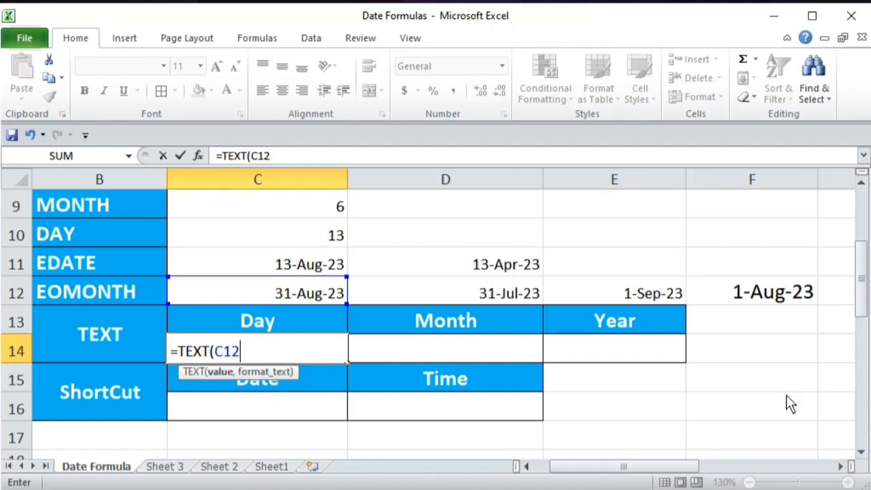
# Open the TEXT formula's function arguments and re-enter C12 as the Value
pyautogui.click(198, 156)
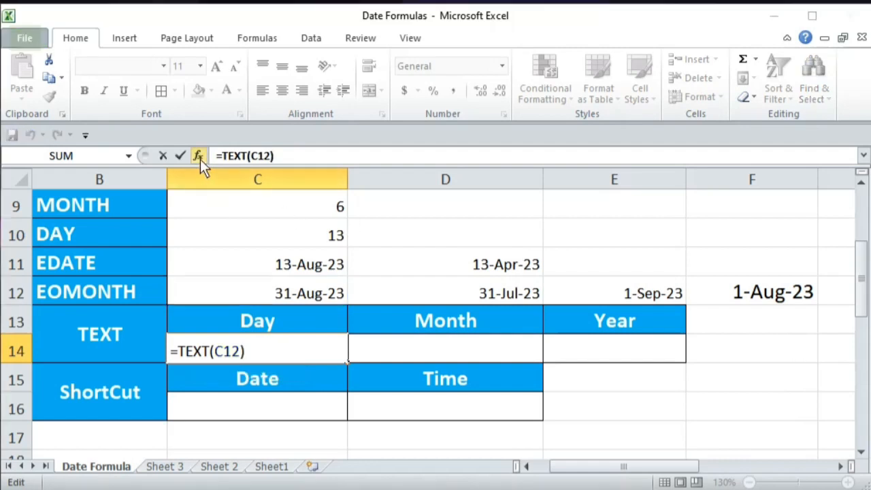
pyautogui.moveTo(575, 195); pyautogui.dragTo(570, 255)
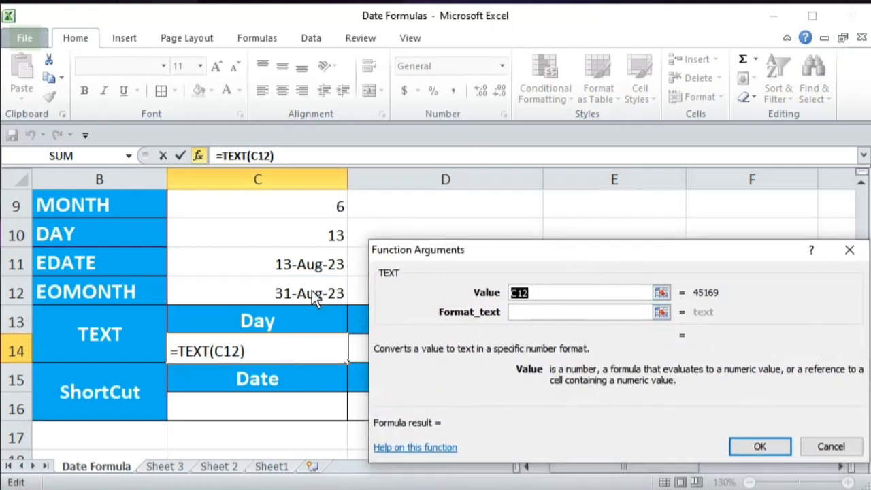
pyautogui.press('BackSpace')
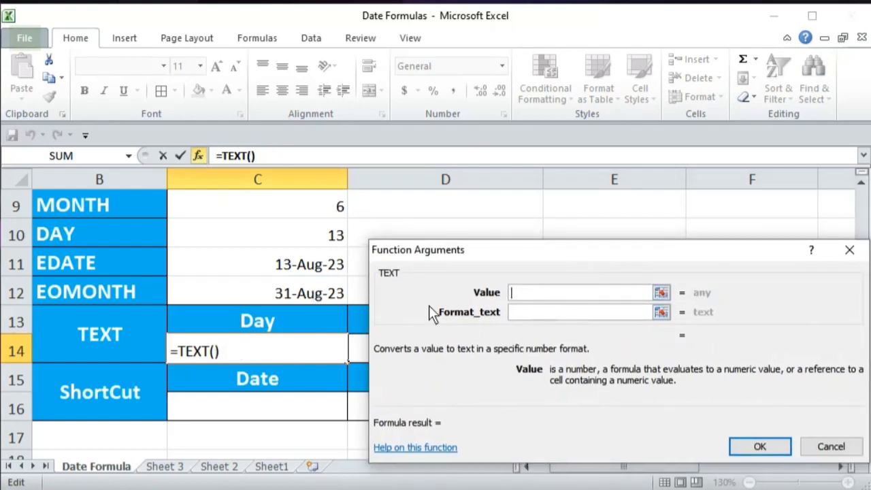
pyautogui.click(309, 297)
pyautogui.click(540, 315)
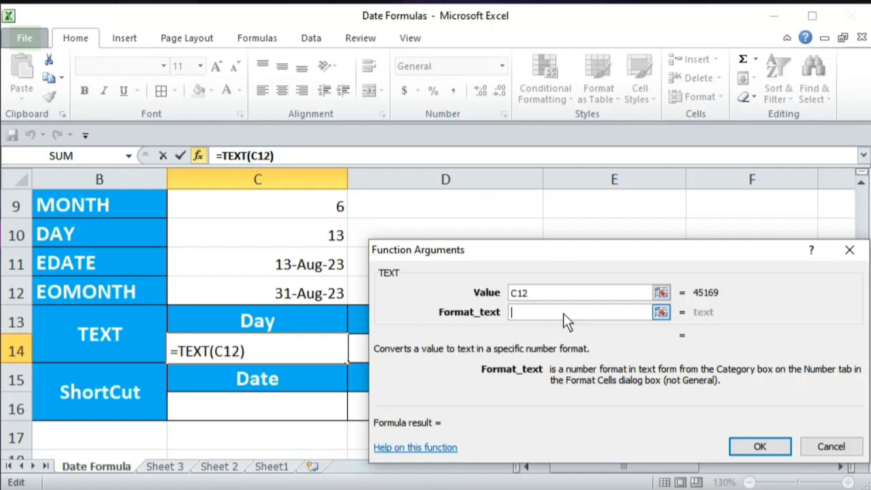
# Set Format_text to "dddd" in quotation marks to get the full weekday name of C12
pyautogui.write('d')
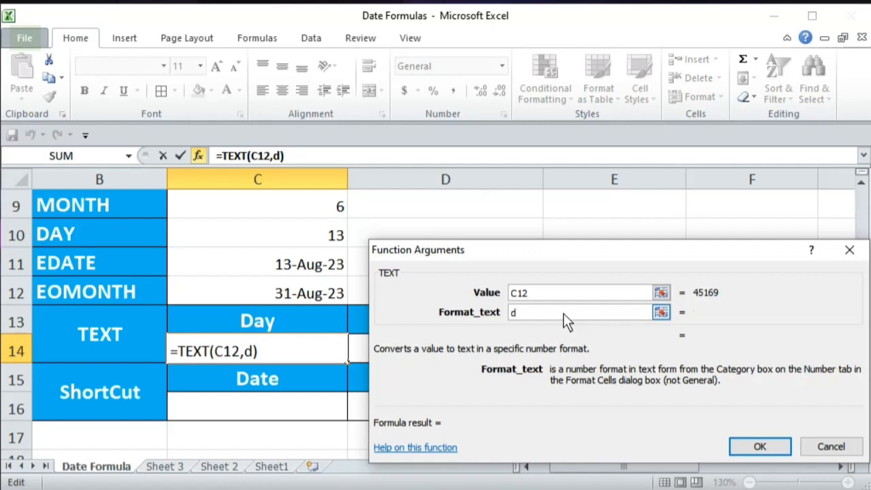
pyautogui.write('d')
pyautogui.moveTo(629, 246); pyautogui.dragTo(609, 188)
pyautogui.write('ddd')
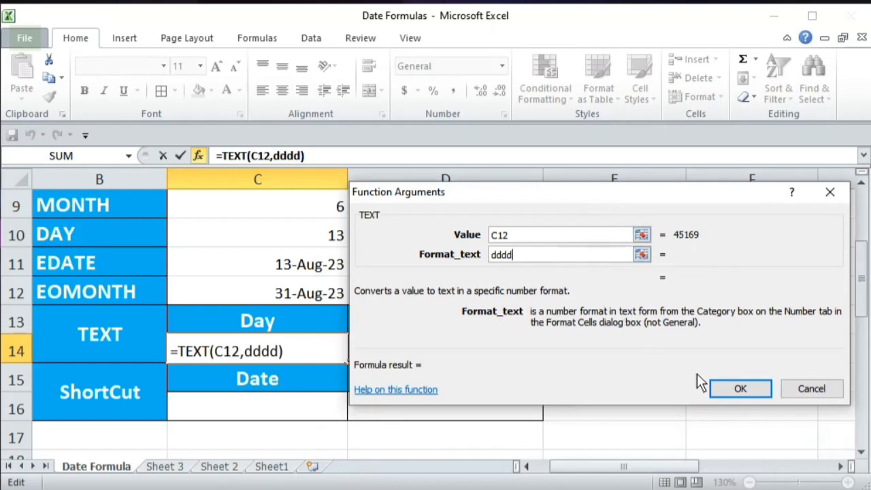
pyautogui.press('BackSpace')
pyautogui.press('BackSpace')
pyautogui.press('BackSpace')
pyautogui.press('BackSpace')
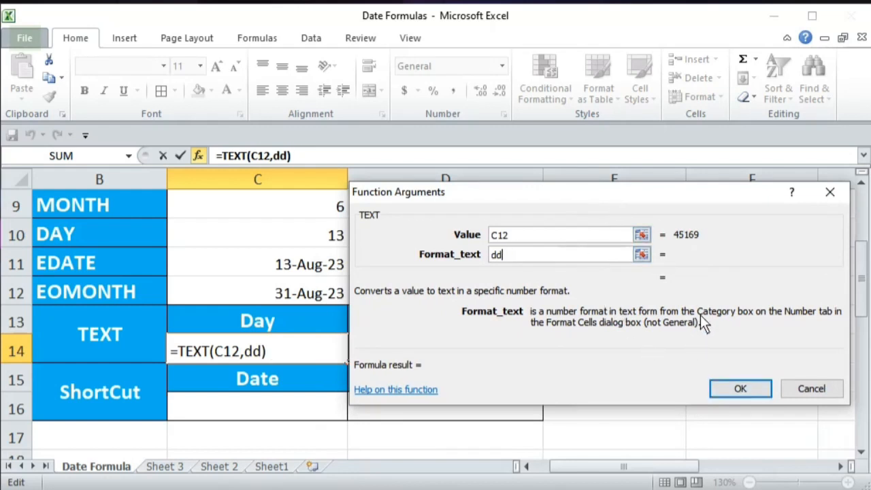
pyautogui.write('"dd')
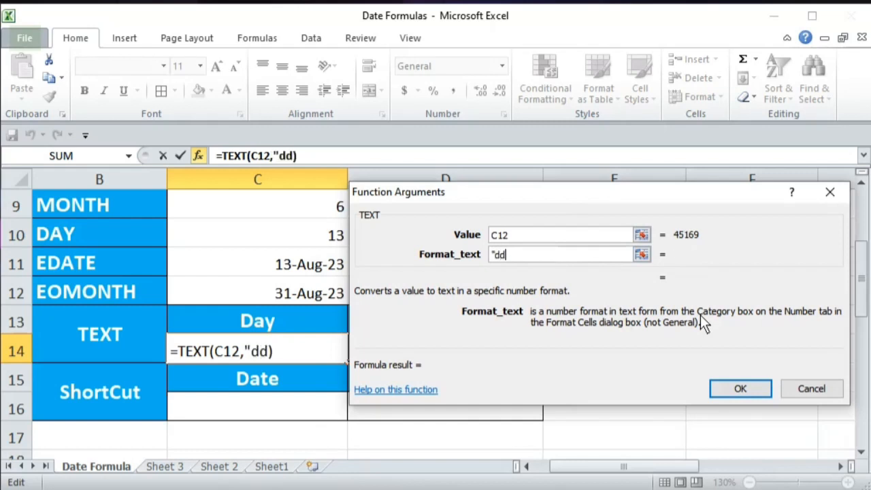
pyautogui.write('dd"')
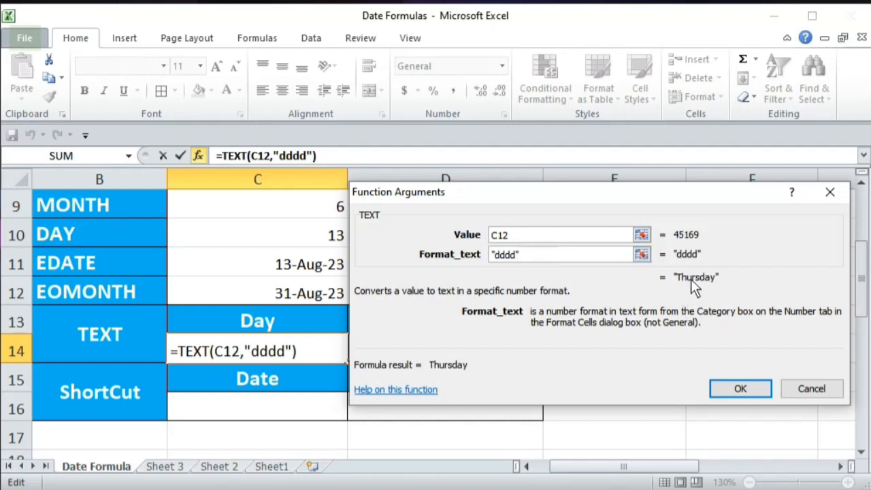
# Shorten the Format_text code to "d" and compare the previewed result with the date in C12
pyautogui.press('BackSpace')
pyautogui.press('BackSpace')
pyautogui.press('BackSpace')
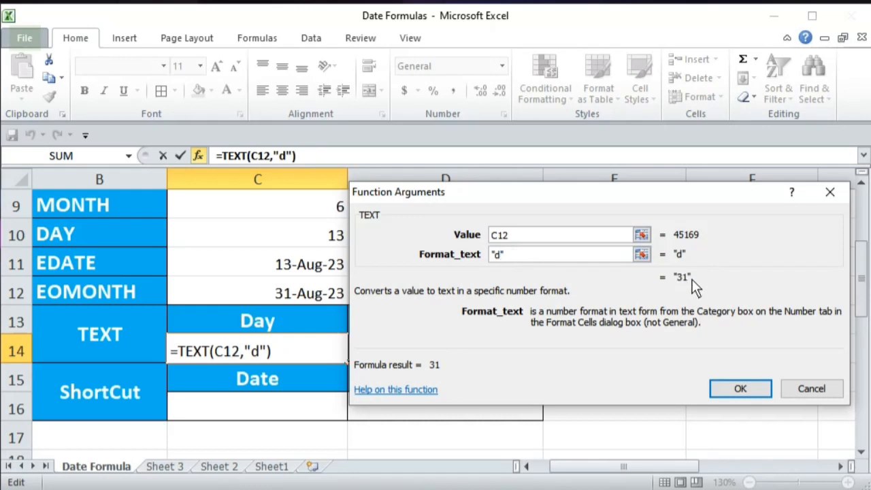
pyautogui.moveTo(563, 191); pyautogui.dragTo(590, 187)
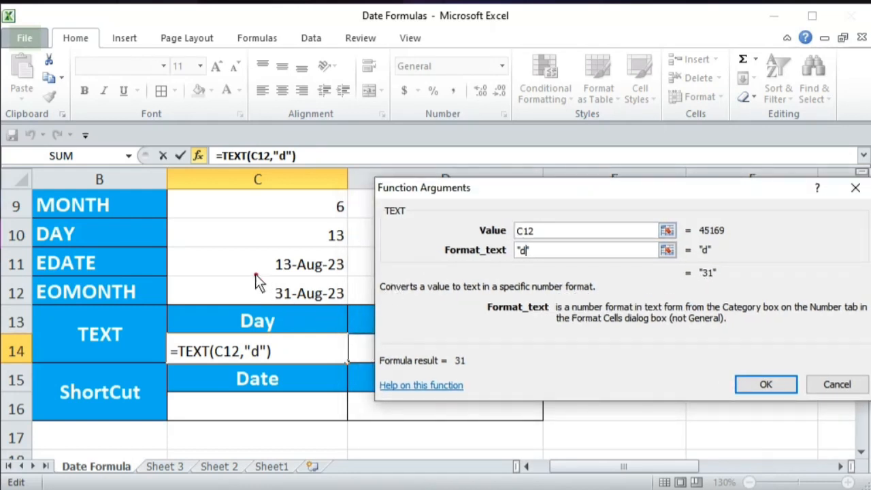
pyautogui.moveTo(255, 273); pyautogui.dragTo(367, 308)
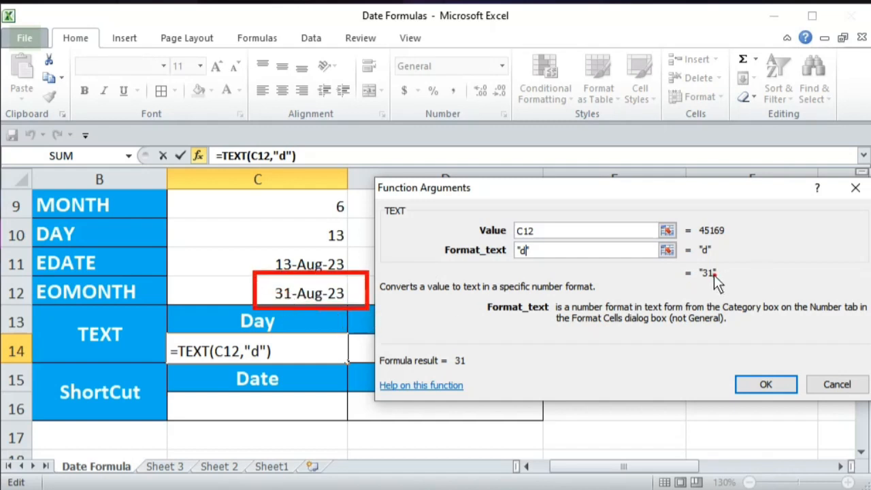
pyautogui.press('Escape')
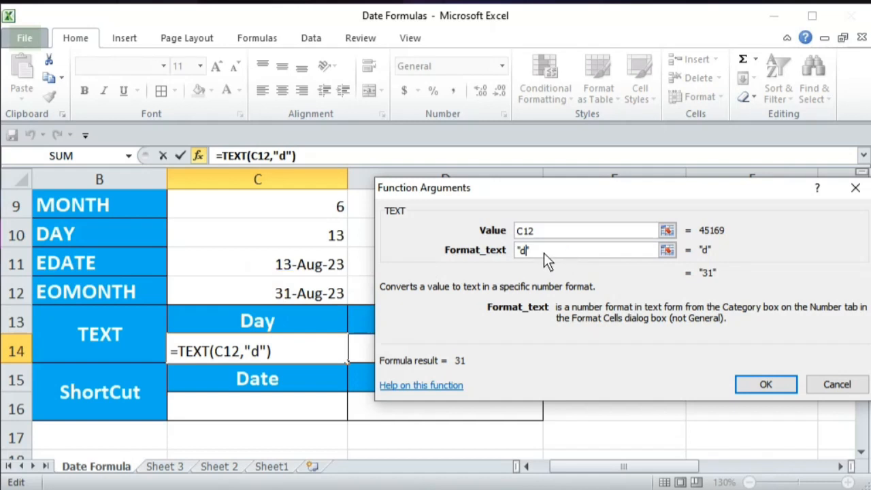
# Try the Format_text codes "dd", "ddd" and "dddd" and compare their previewed results
pyautogui.write('d')
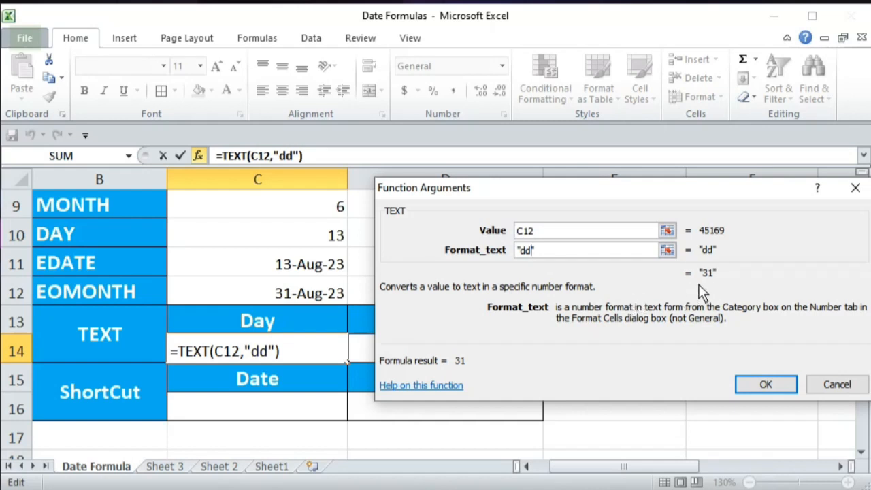
pyautogui.write('d')
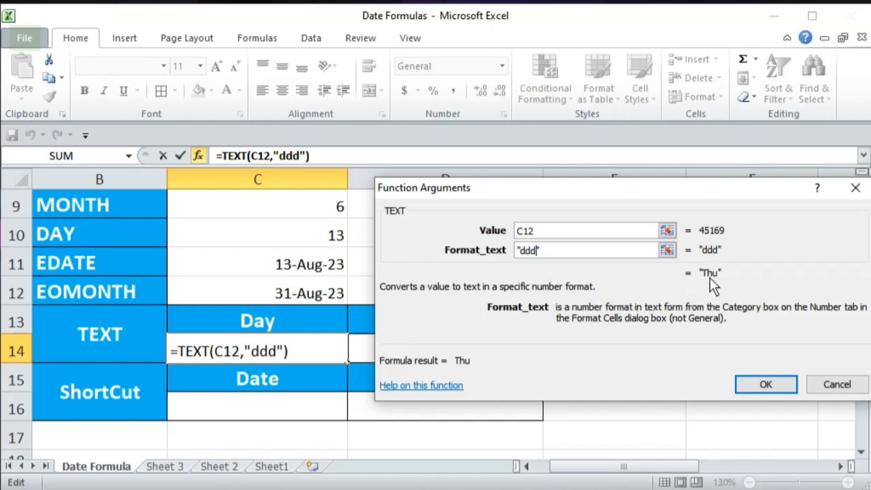
pyautogui.write('d')
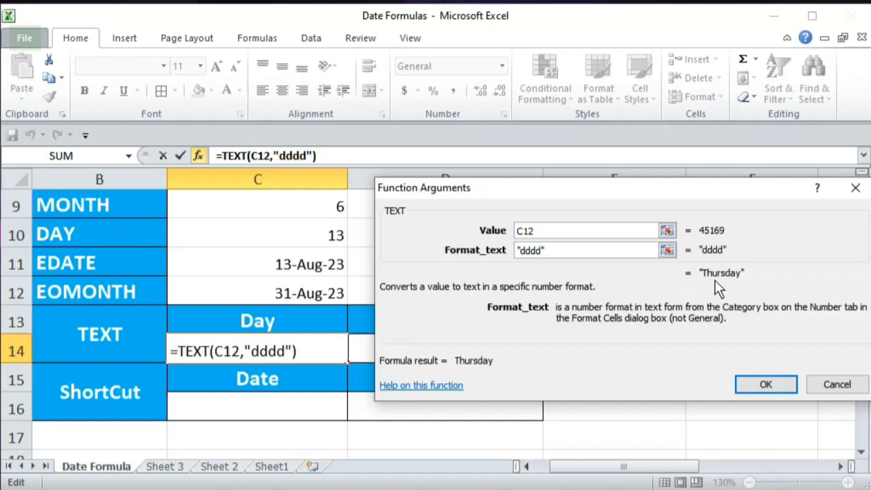
pyautogui.press('BackSpace')
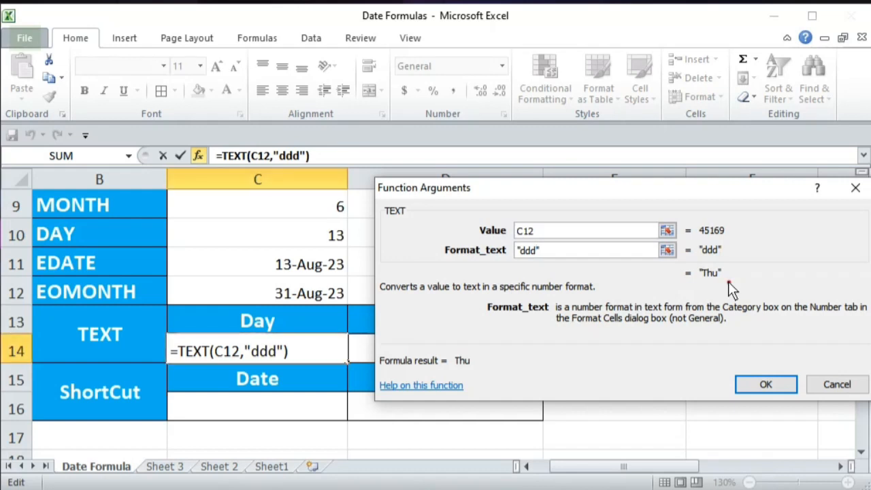
pyautogui.moveTo(667, 260)
pyautogui.mouseDown()
pyautogui.moveTo(701, 284)
pyautogui.moveTo(749, 295)
pyautogui.mouseUp()
pyautogui.write('d')
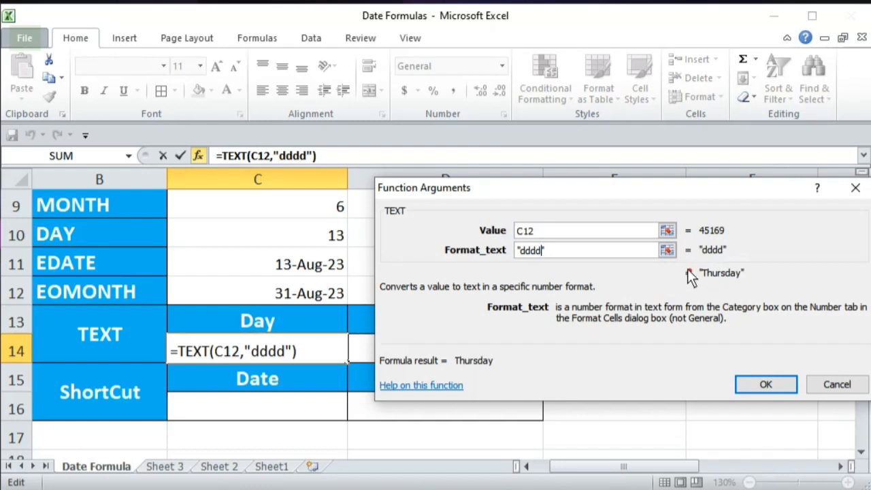
pyautogui.moveTo(677, 257)
pyautogui.mouseDown()
pyautogui.moveTo(688, 278)
pyautogui.moveTo(754, 294)
pyautogui.mouseUp()
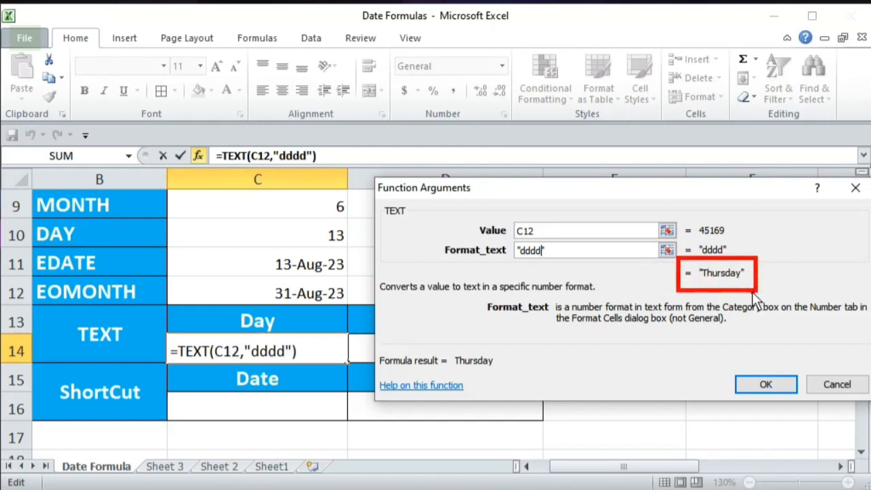
pyautogui.press('Escape')
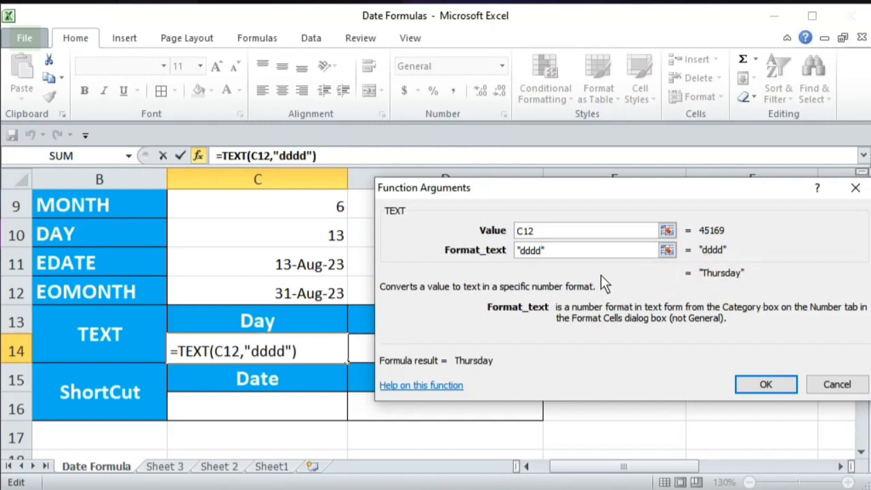
# Set Format_text to "dd" and accept the formula =TEXT(C12,"dd") in cell C14
pyautogui.press('BackSpace')
pyautogui.press('BackSpace')
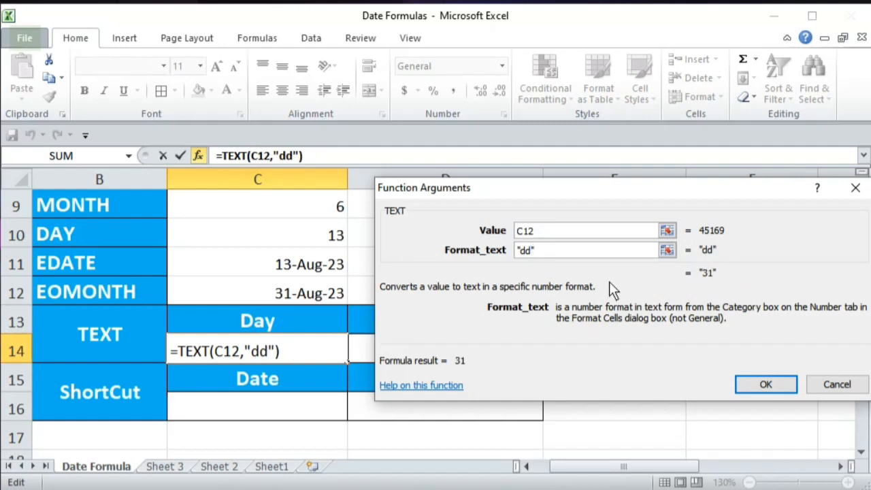
pyautogui.click(781, 385)
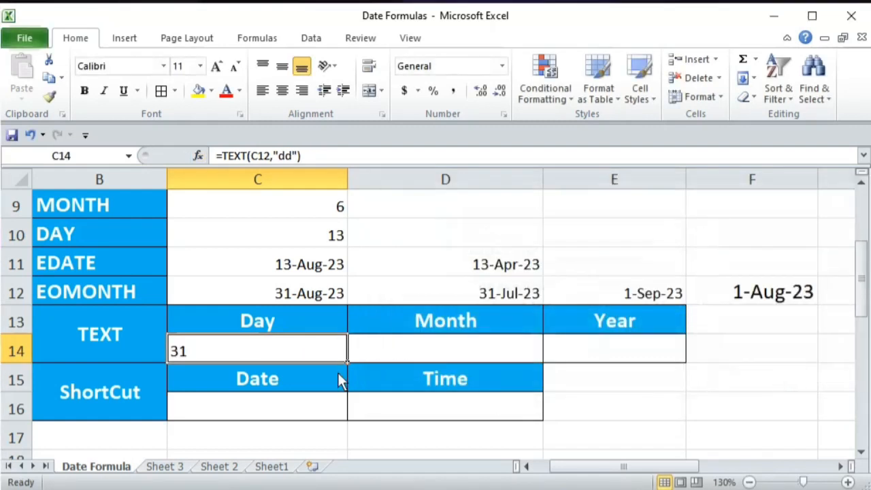
# Start a TEXT function in cell D14, open its function arguments and set Value to C12
pyautogui.click(466, 353)
pyautogui.write('=t')
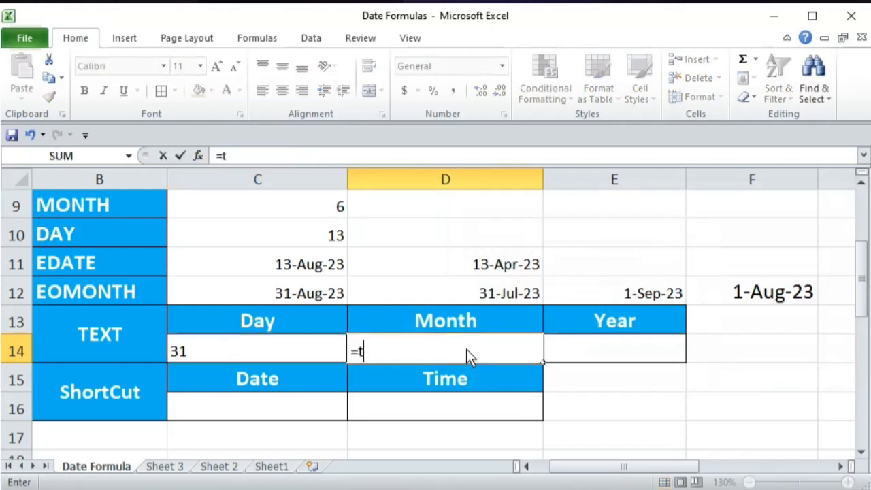
pyautogui.write('ext')
pyautogui.press('Tab')
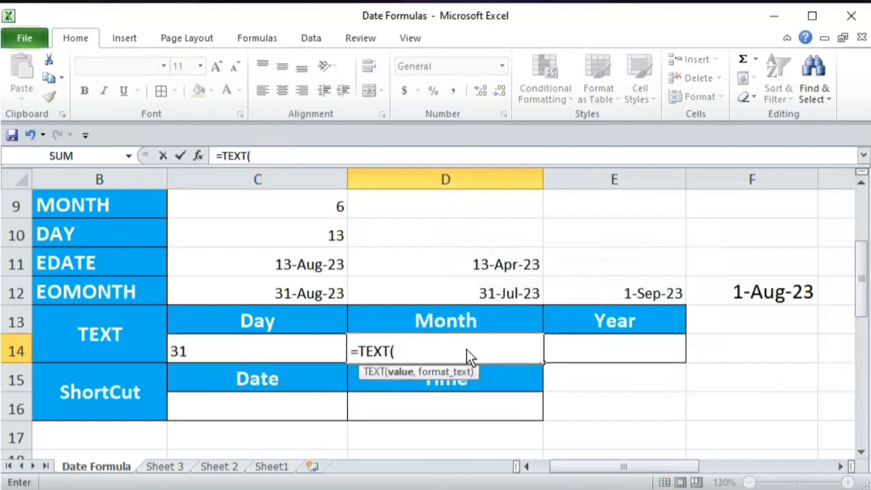
pyautogui.click(198, 156)
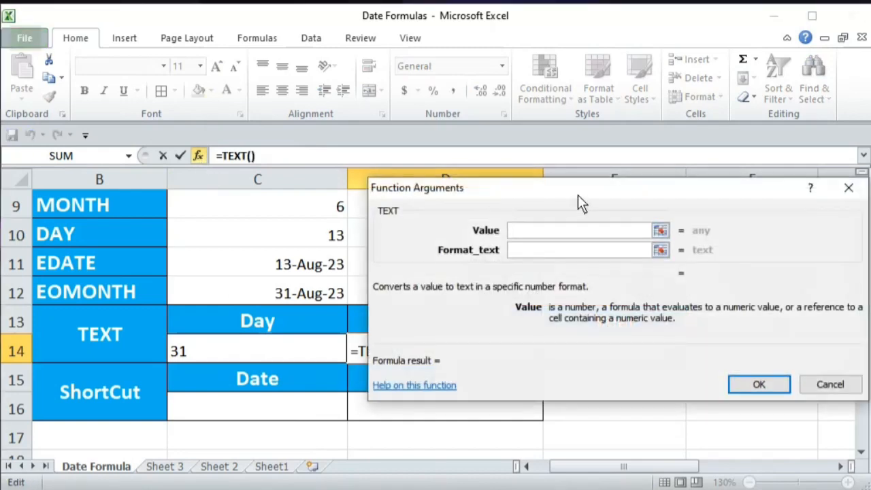
pyautogui.moveTo(578, 195); pyautogui.dragTo(405, 318)
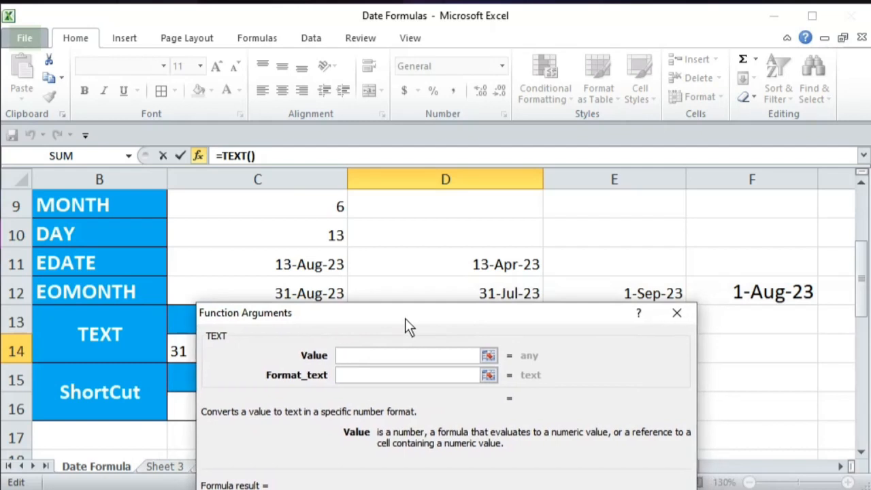
pyautogui.click(321, 292)
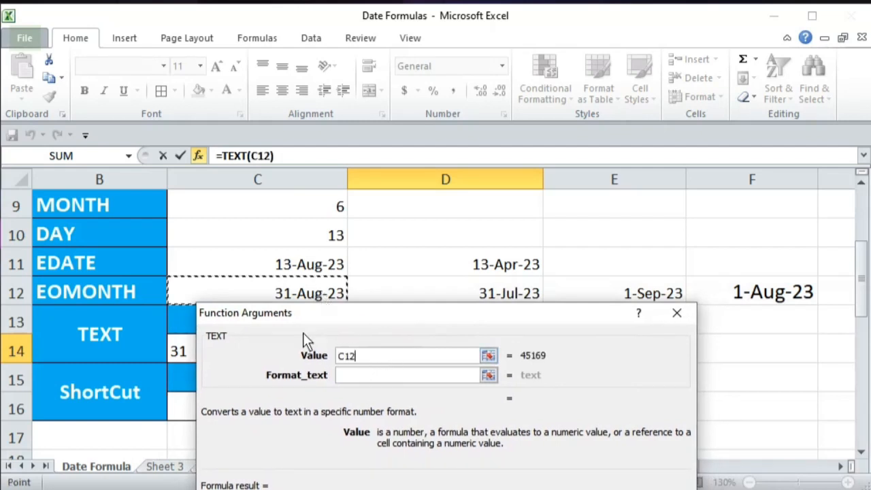
# Set the Format_text of the D14 TEXT function to "m" in quotation marks
pyautogui.click(346, 374)
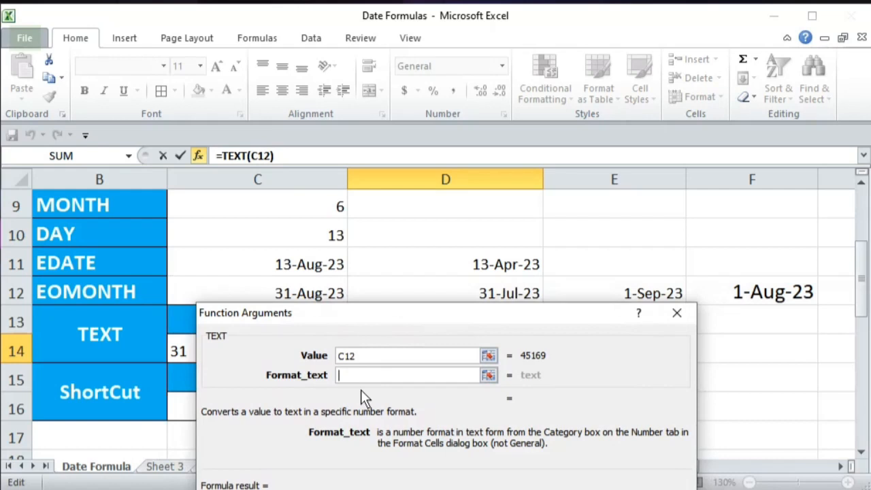
pyautogui.write('"')
pyautogui.moveTo(374, 315); pyautogui.dragTo(734, 287)
pyautogui.moveTo(363, 308); pyautogui.dragTo(494, 347)
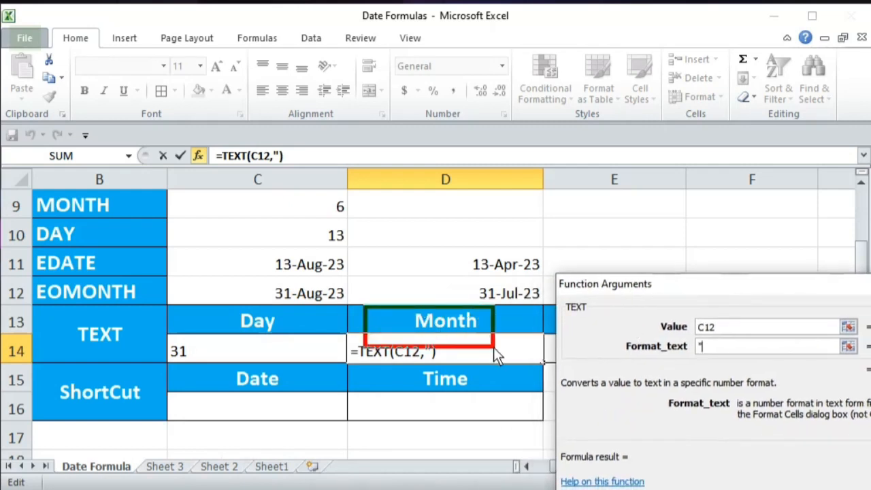
pyautogui.press('Escape')
pyautogui.moveTo(705, 286)
pyautogui.mouseDown()
pyautogui.moveTo(553, 292)
pyautogui.moveTo(319, 245)
pyautogui.moveTo(301, 230)
pyautogui.mouseUp()
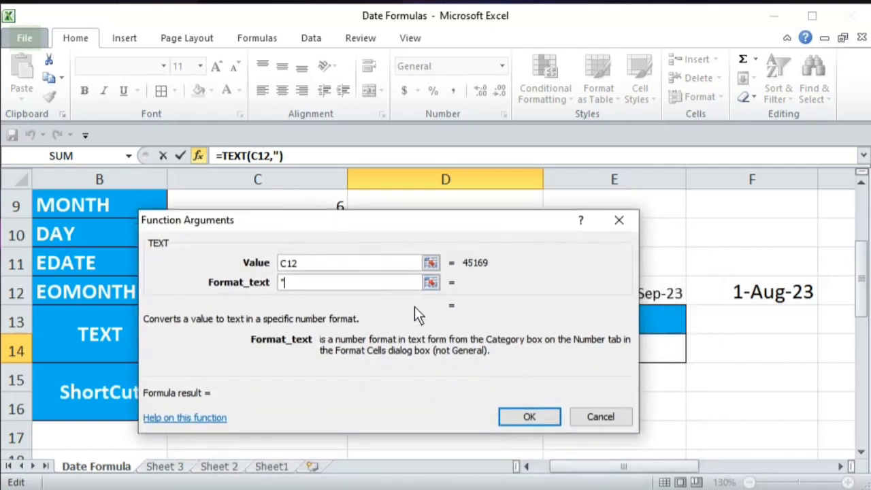
pyautogui.write('m"')
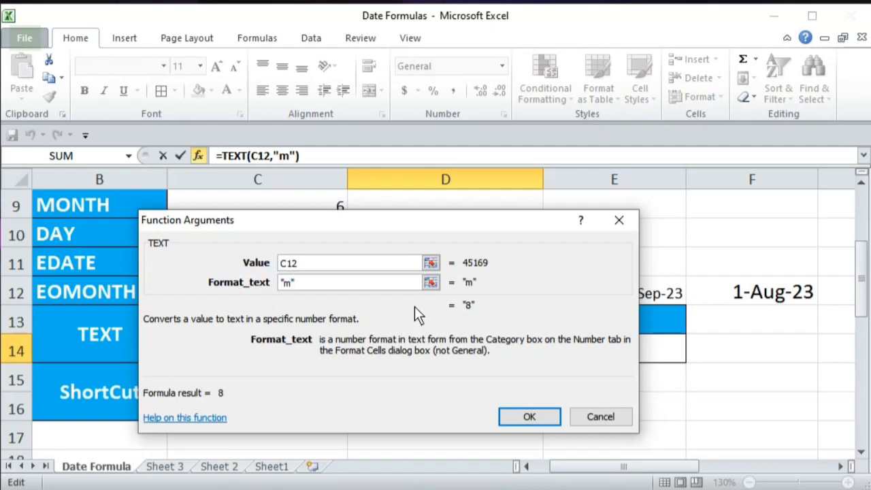
# Extend the Format_text code through "mm" and "mmm" to "mmmm" and accept the formula =TEXT(C12,"mmmm") in D14
pyautogui.write('m')
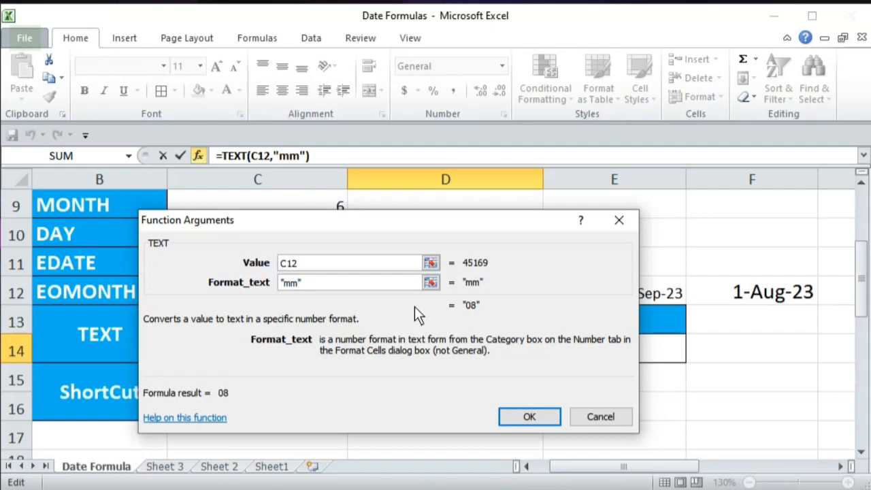
pyautogui.write('m')
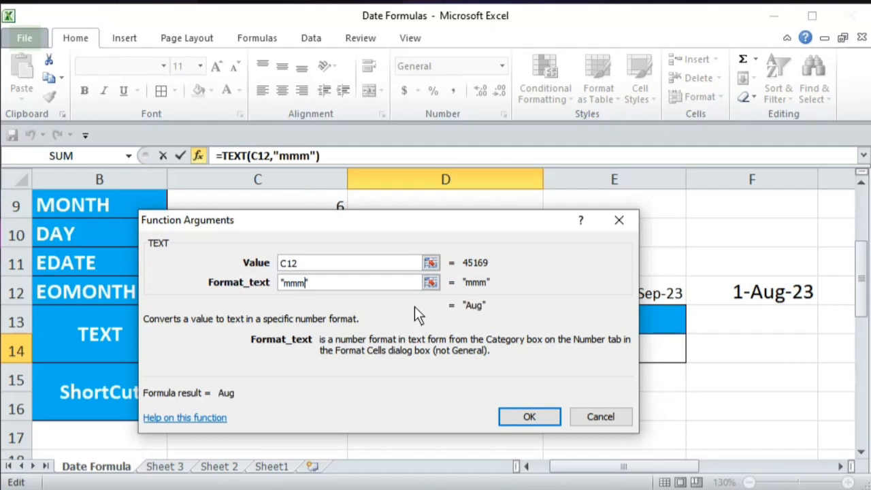
pyautogui.write('m')
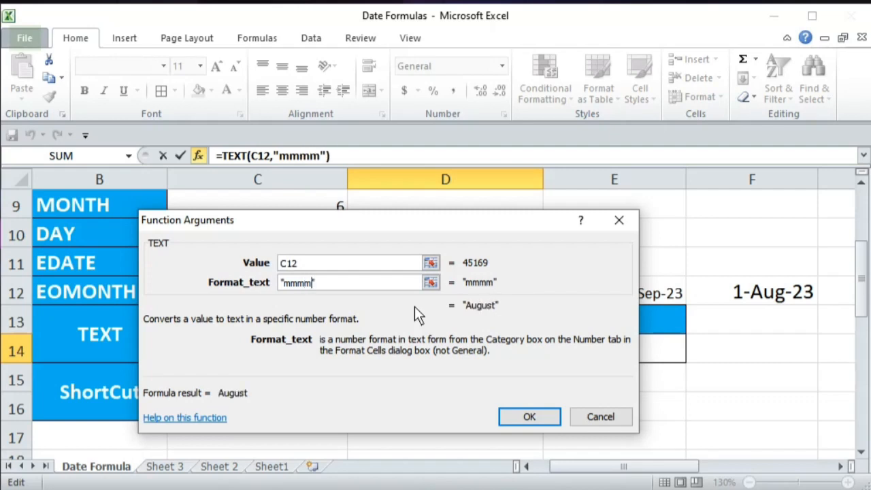
pyautogui.click(530, 416)
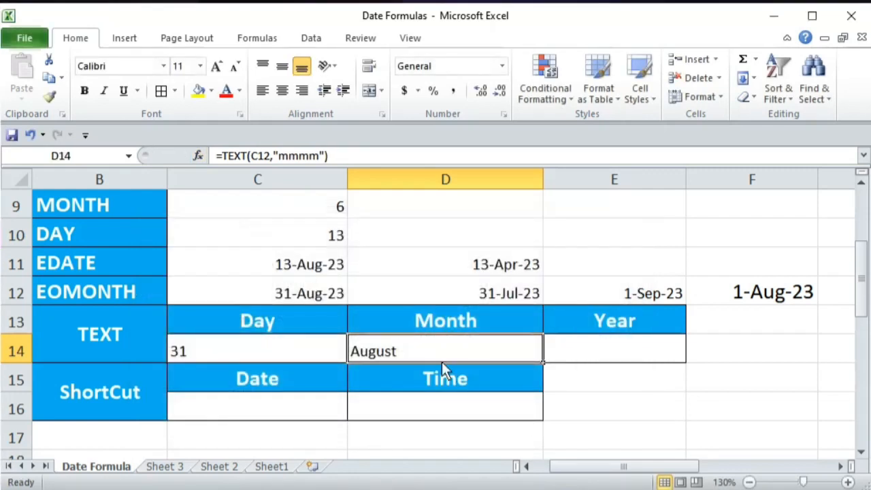
# Enter the formula =TEXT(C12,"yyyy") in cell E14 under Year
pyautogui.click(591, 350)
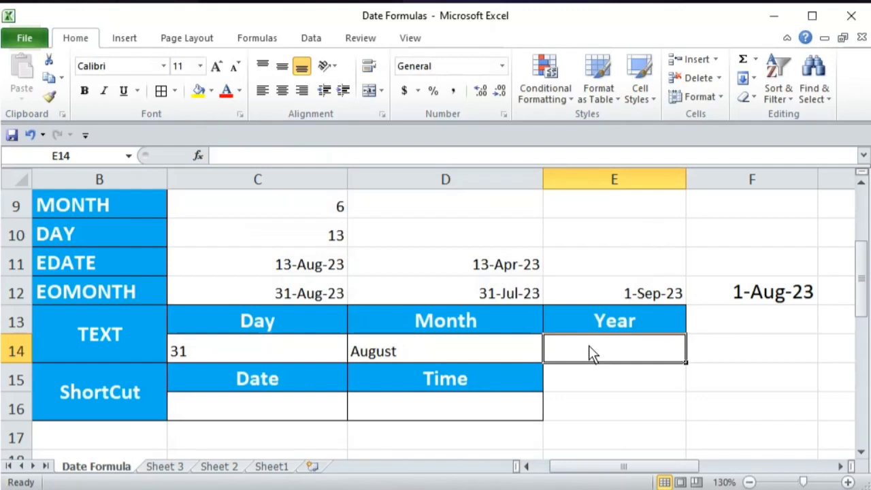
pyautogui.write('=text')
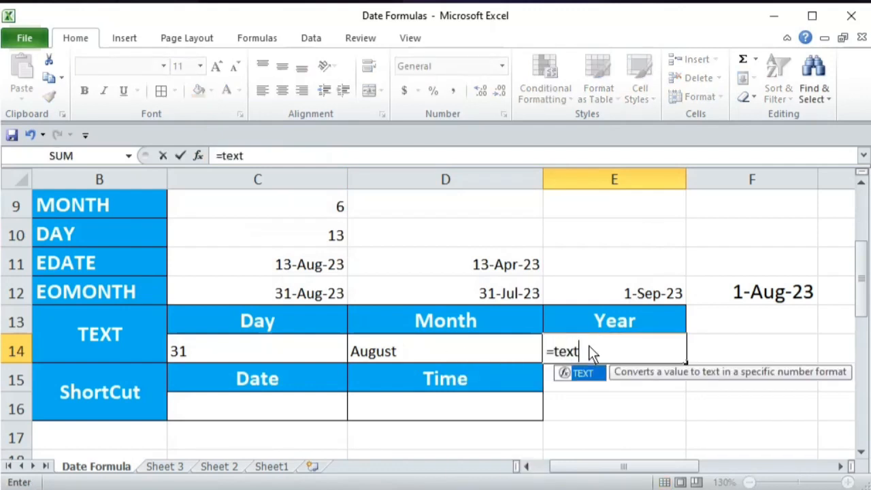
pyautogui.press('Tab')
pyautogui.click(325, 296)
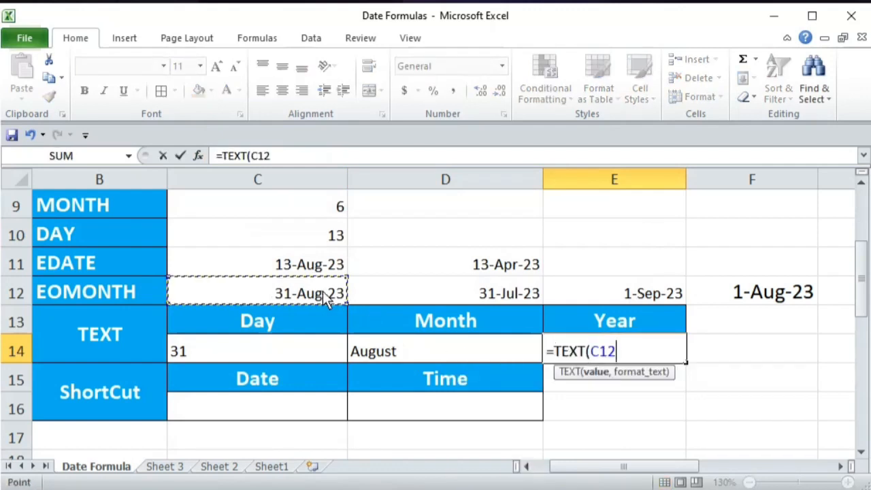
pyautogui.write(',')
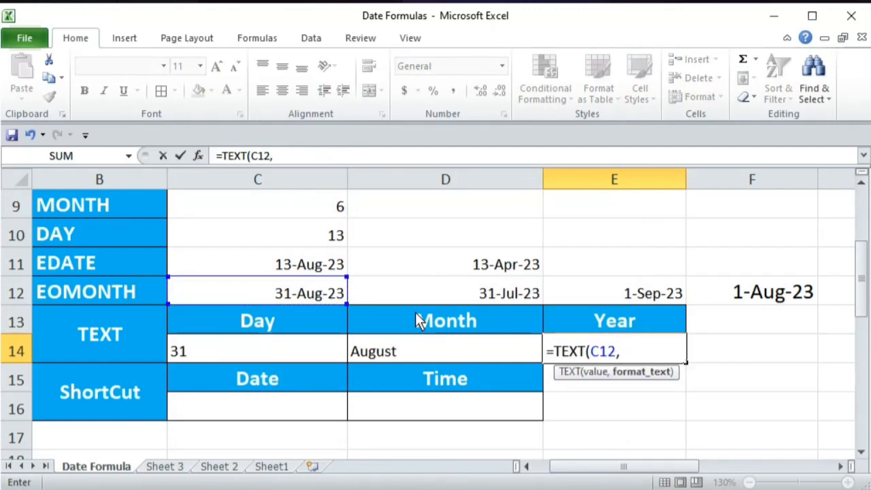
pyautogui.write('"yyyy')
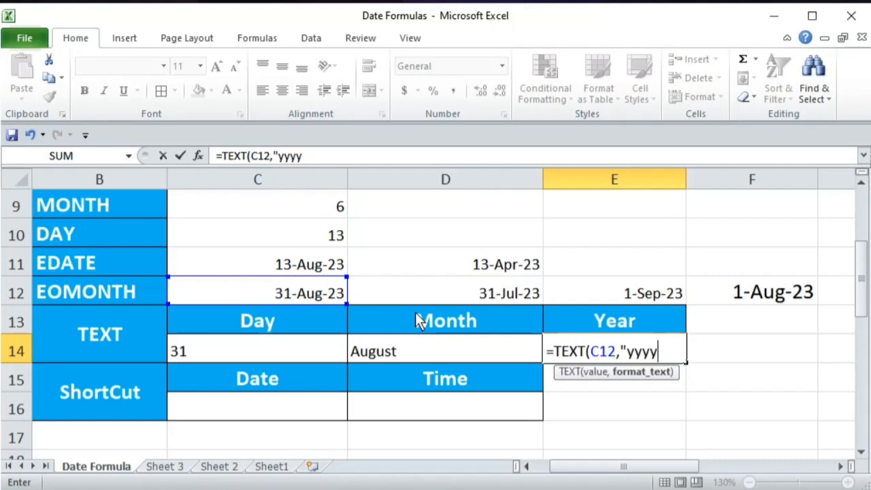
pyautogui.write('")')
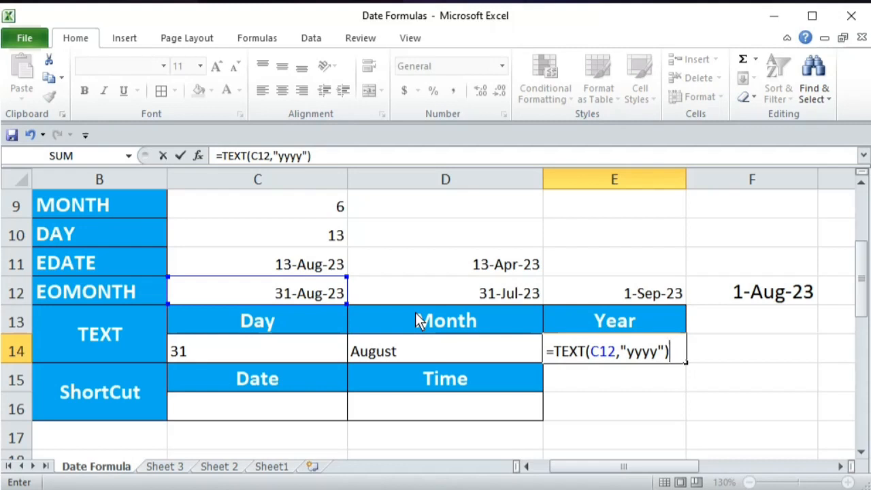
pyautogui.press('Return')
pyautogui.press('Up')
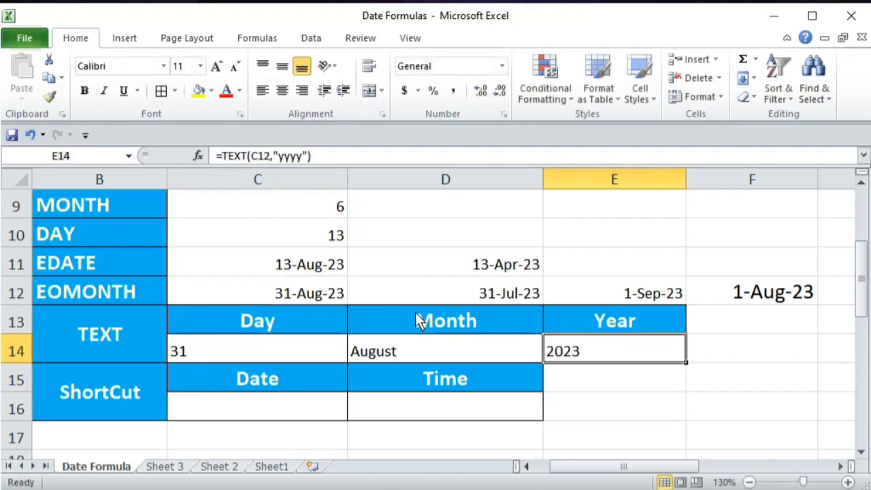
# Review the day, month and year formulas in row 14 and the TODAY and NOW entries in rows 6 and 7
pyautogui.press('Left')
pyautogui.press('Left')
pyautogui.press('Right')
pyautogui.press('Right')
pyautogui.press('Left')
pyautogui.press('Left')
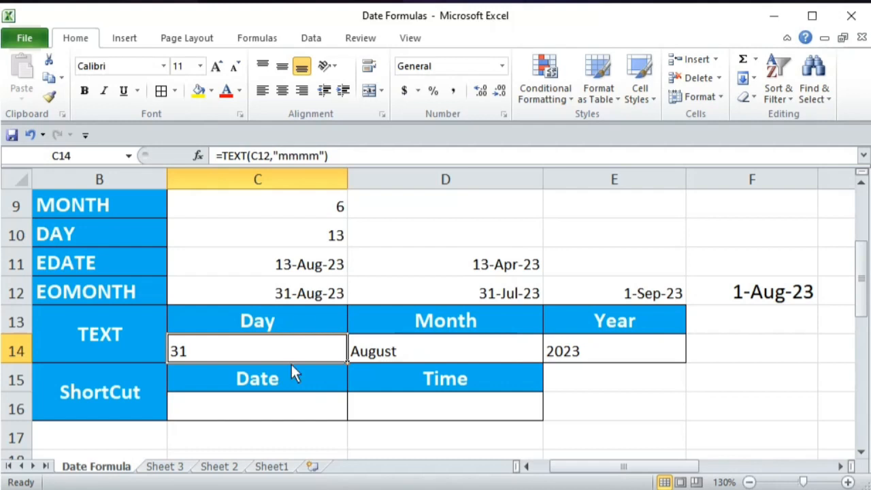
pyautogui.scroll(2, 303, 354)
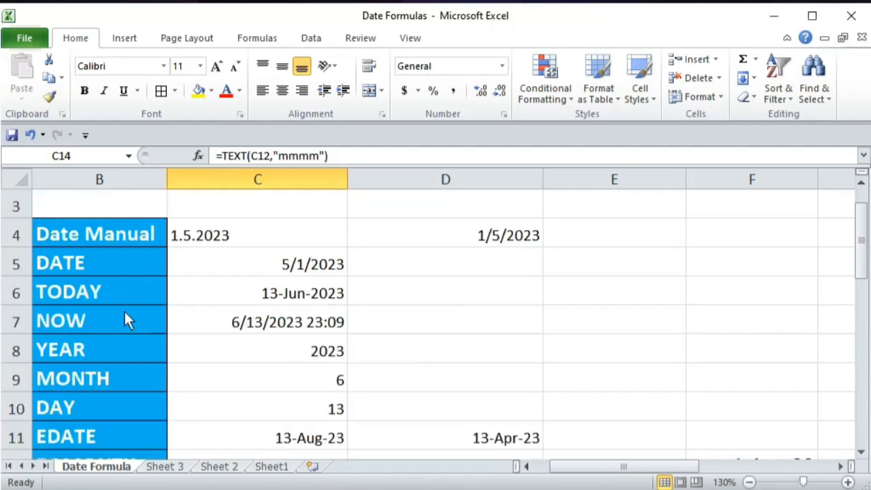
pyautogui.moveTo(88, 291); pyautogui.dragTo(272, 293)
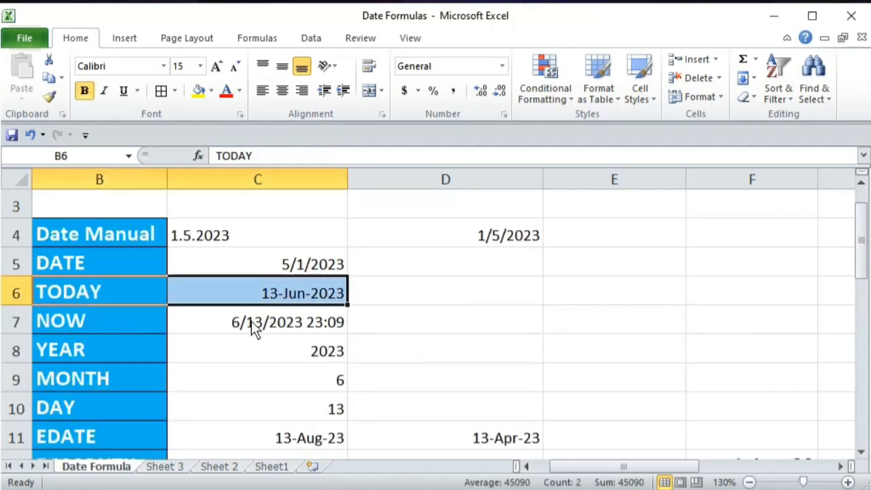
pyautogui.click(310, 326)
# Insert today's date as a fixed value in cell C16 under the ShortCut Date heading
pyautogui.scroll(-3, 313, 402)
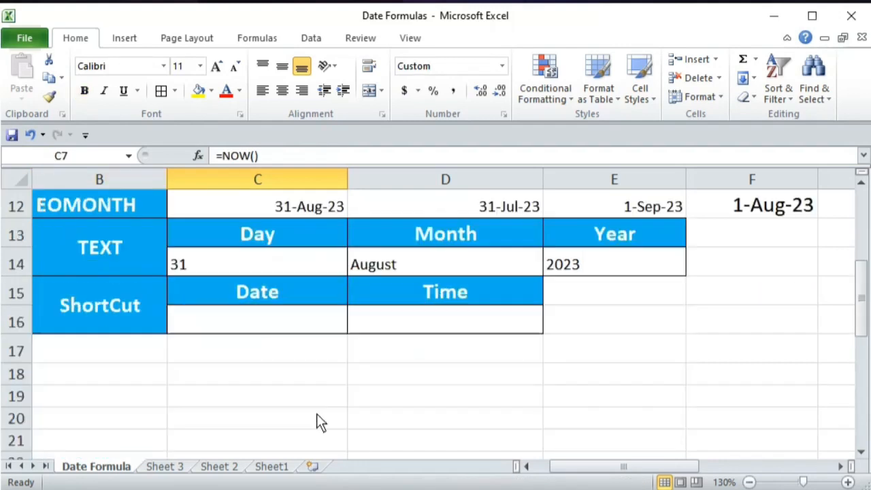
pyautogui.click(302, 330)
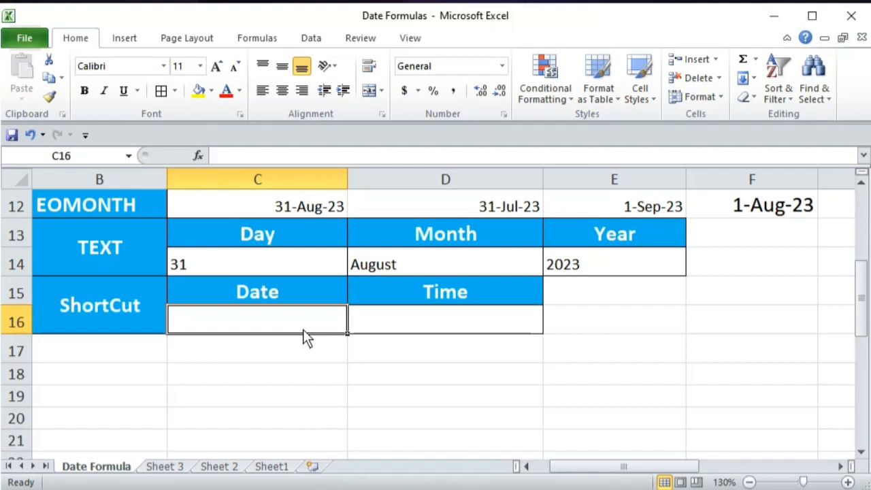
pyautogui.hotkey('ctrl', ';')
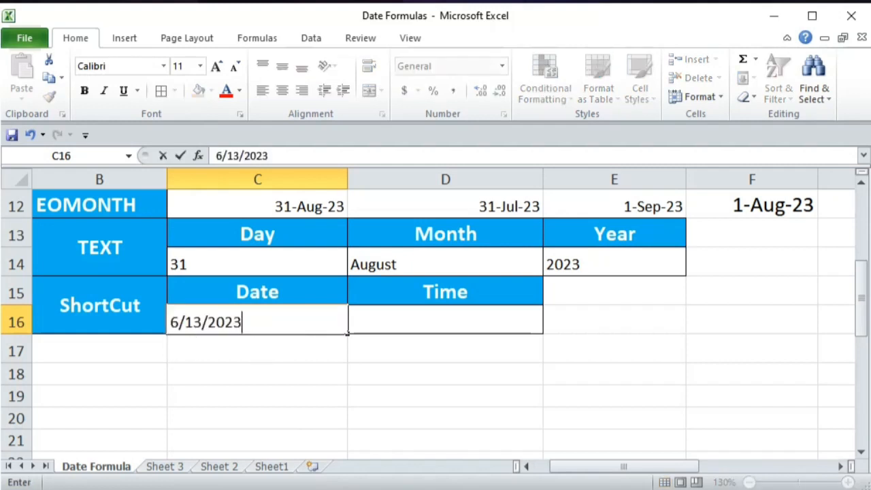
pyautogui.click(804, 488)
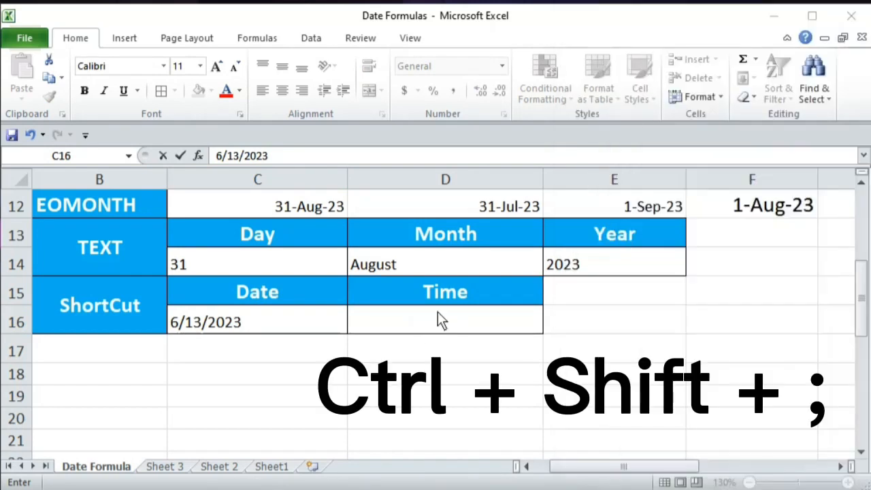
# Insert the current time as a fixed value in cell D16 under the ShortCut Time heading
pyautogui.click(482, 328)
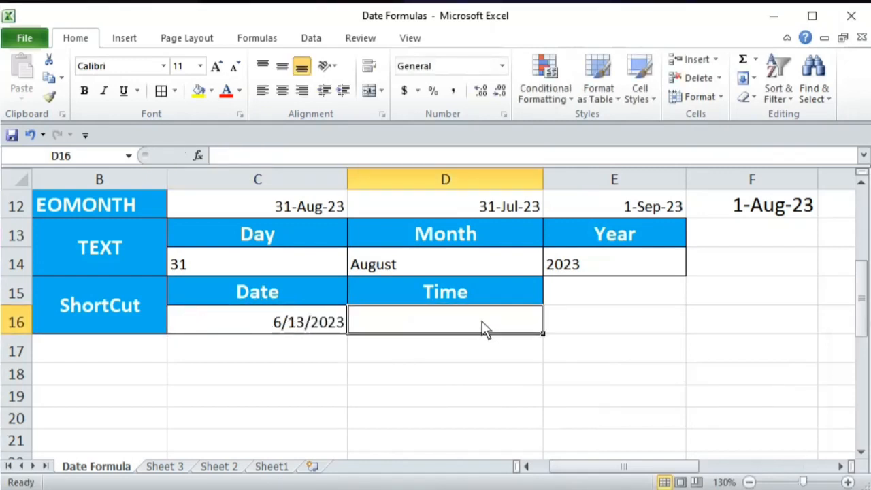
pyautogui.hotkey('ctrl', 'shift', ';')
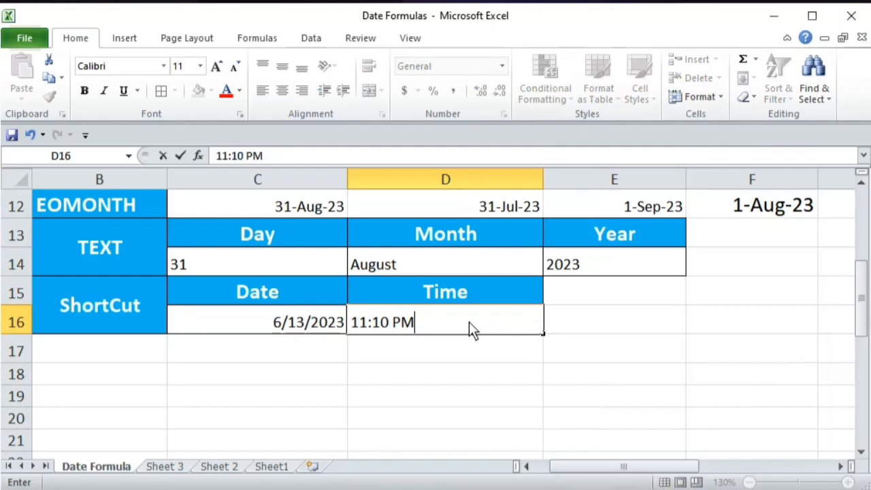
pyautogui.press('Return')
pyautogui.click(452, 327)
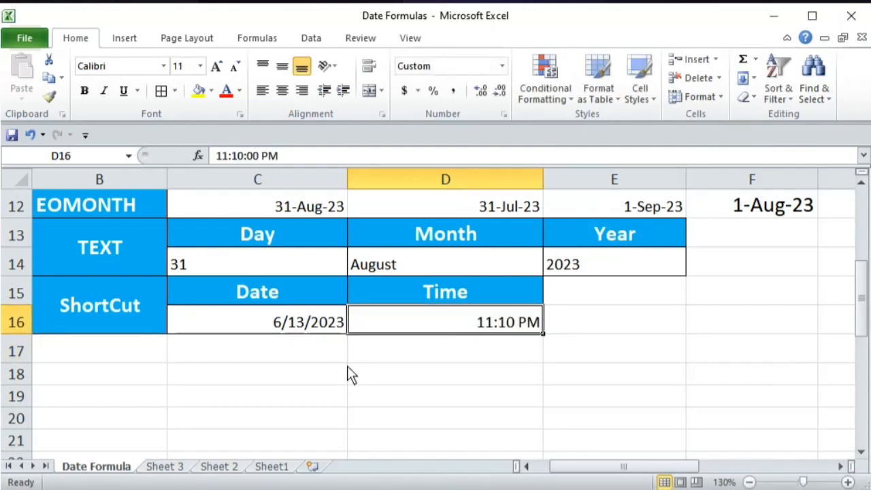
# Review the ShortCut date and time in row 16, the TEXT results in row 14 and the function labels in column B
pyautogui.click(275, 326)
pyautogui.click(472, 327)
pyautogui.click(276, 326)
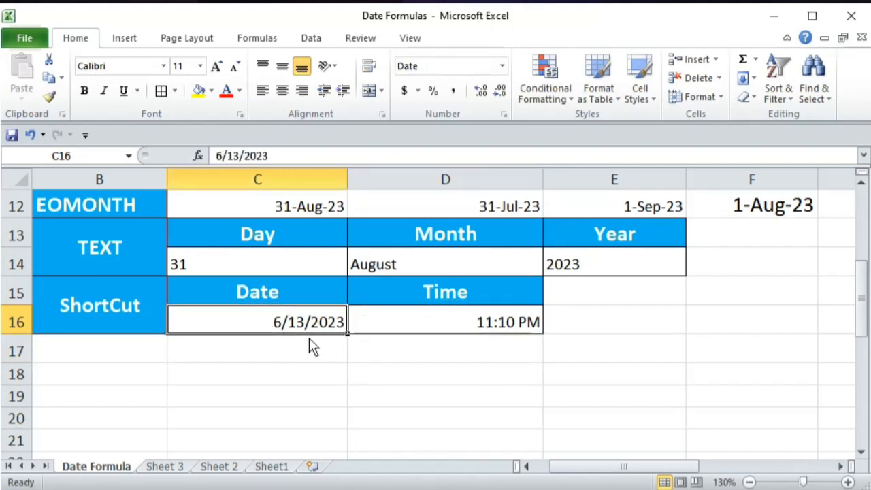
pyautogui.scroll(1, 309, 338)
pyautogui.moveTo(613, 351); pyautogui.dragTo(270, 359)
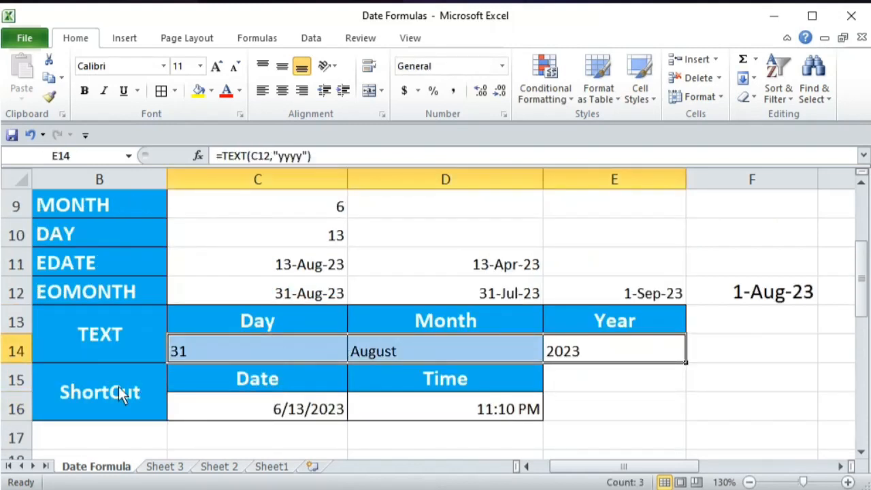
pyautogui.click(99, 402)
pyautogui.scroll(1, 119, 419)
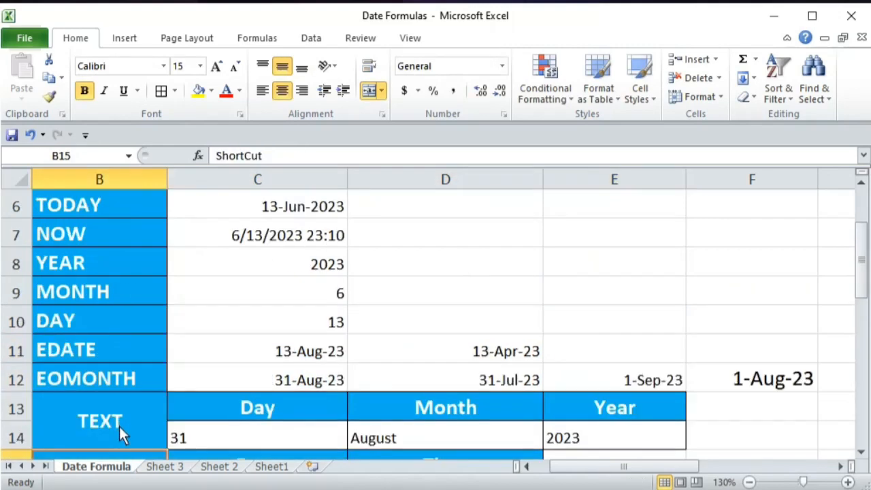
pyautogui.scroll(-1, 328, 392)
pyautogui.click(117, 330)
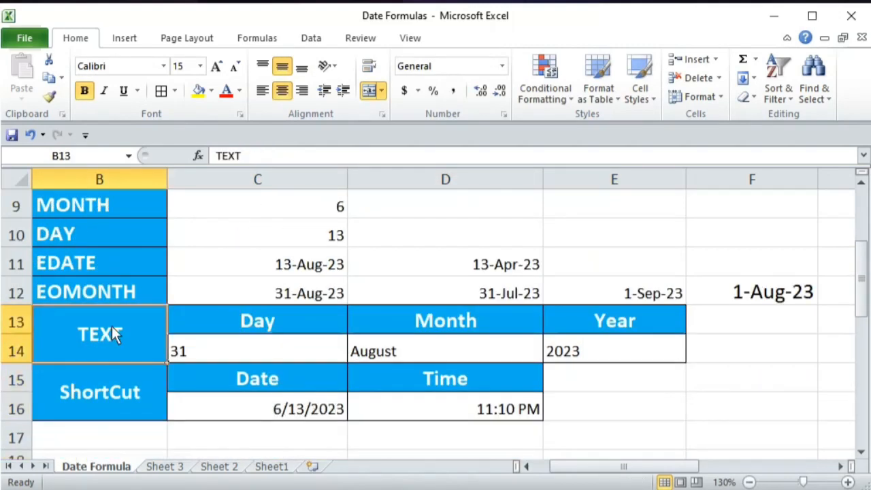
pyautogui.press('Up')
pyautogui.scroll(1, 143, 364)
pyautogui.click(116, 349)
pyautogui.click(116, 313)
pyautogui.click(120, 292)
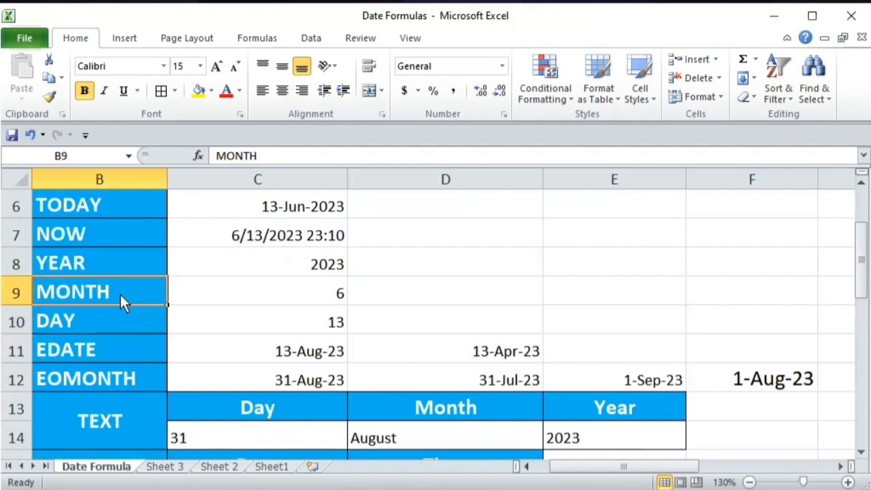
# Review the YEAR, NOW, TODAY and DATE labels in column B, working upward from row 8 to row 5
pyautogui.click(117, 265)
pyautogui.click(117, 235)
pyautogui.click(117, 204)
pyautogui.scroll(2, 144, 341)
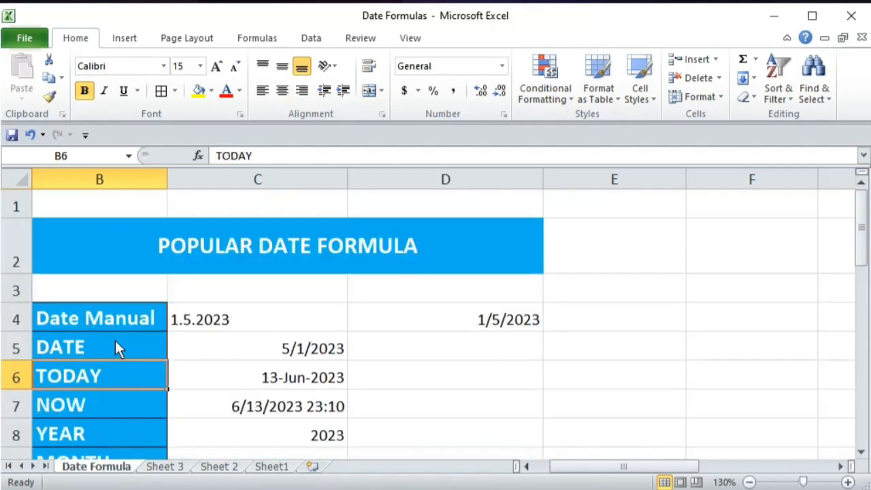
pyautogui.click(120, 348)
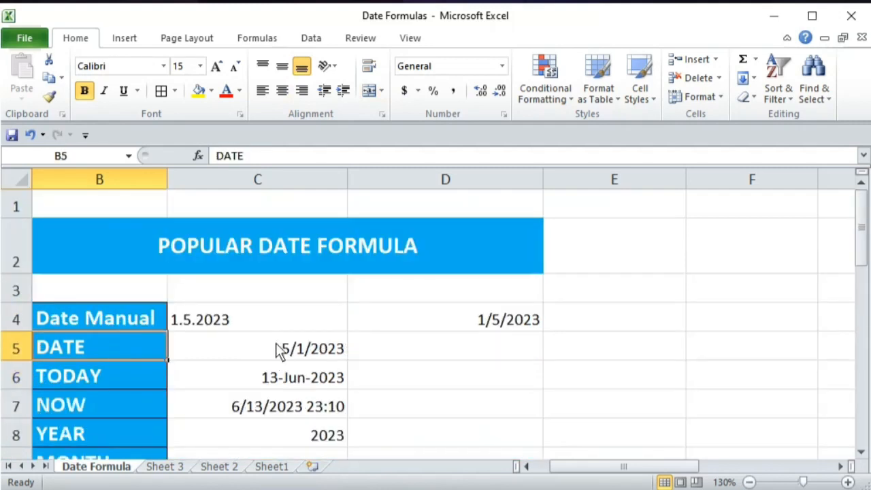
# Review the completed Popular Date Formula table from the Date Manual row to the ShortCut row, highlighting the entries in C4:D7
pyautogui.keyDown('ctrl'); pyautogui.scroll(-1, 265, 352); pyautogui.keyUp('ctrl')
pyautogui.scroll(-1, 351, 343)
pyautogui.scroll(-2, 353, 345)
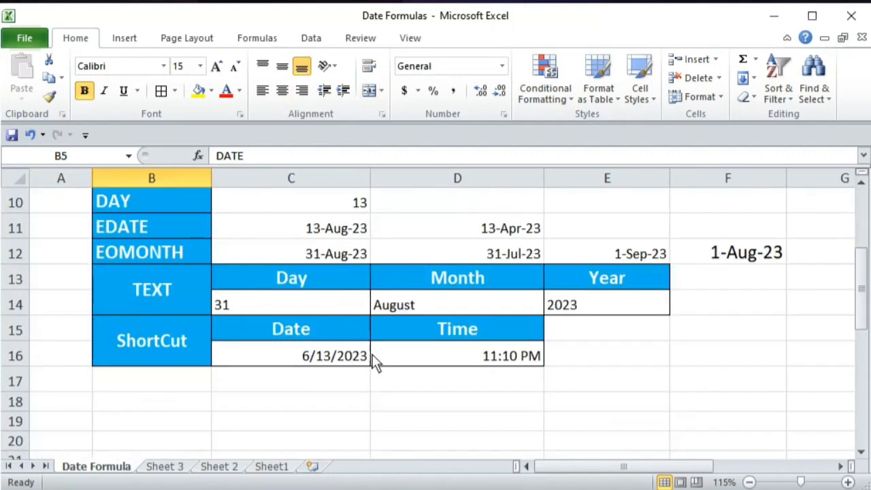
pyautogui.scroll(2, 330, 368)
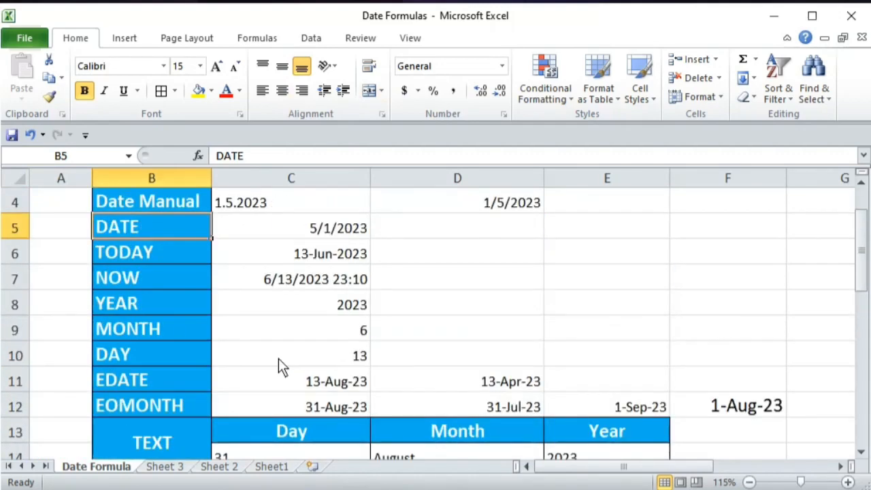
pyautogui.scroll(-1, 296, 359)
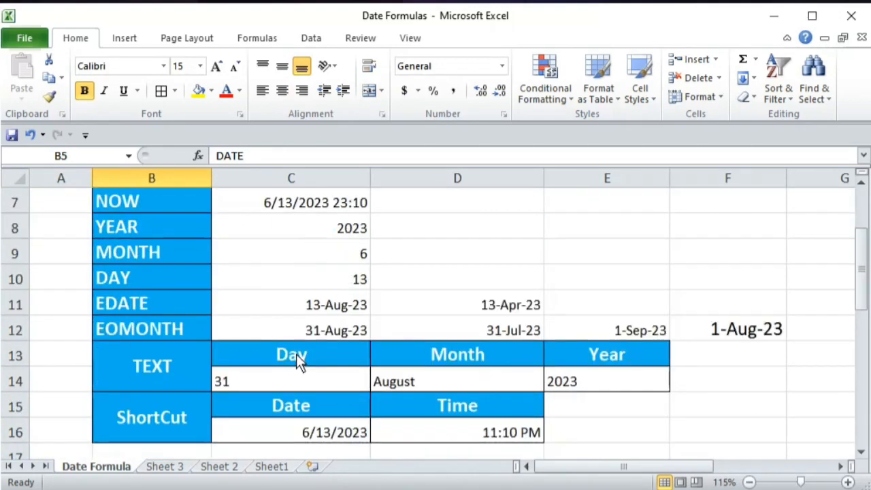
pyautogui.scroll(2, 296, 354)
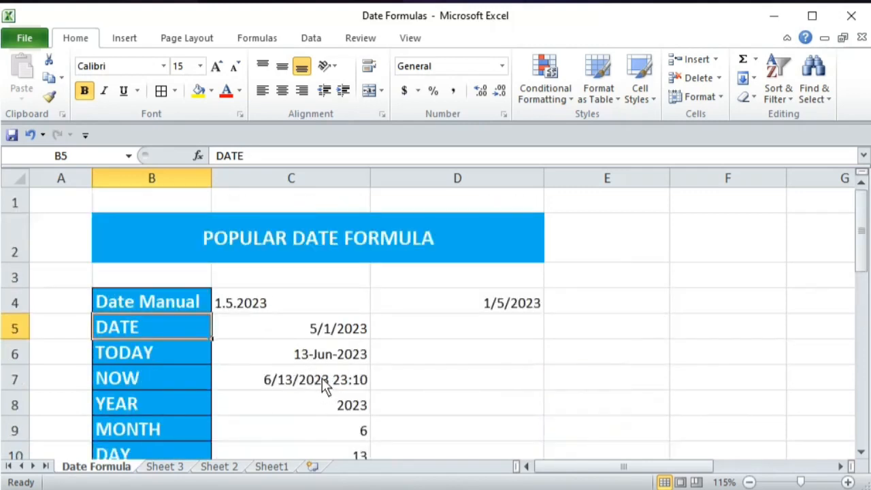
pyautogui.moveTo(294, 304); pyautogui.dragTo(496, 379)
pyautogui.scroll(-2, 500, 381)
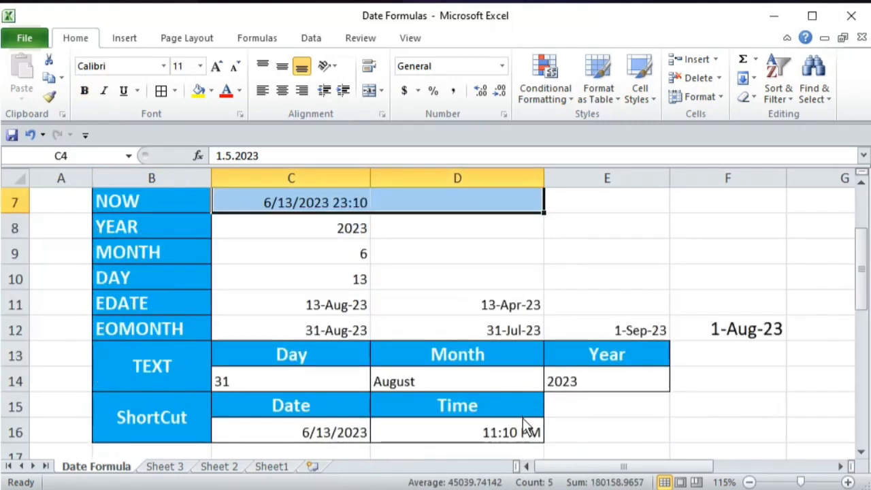